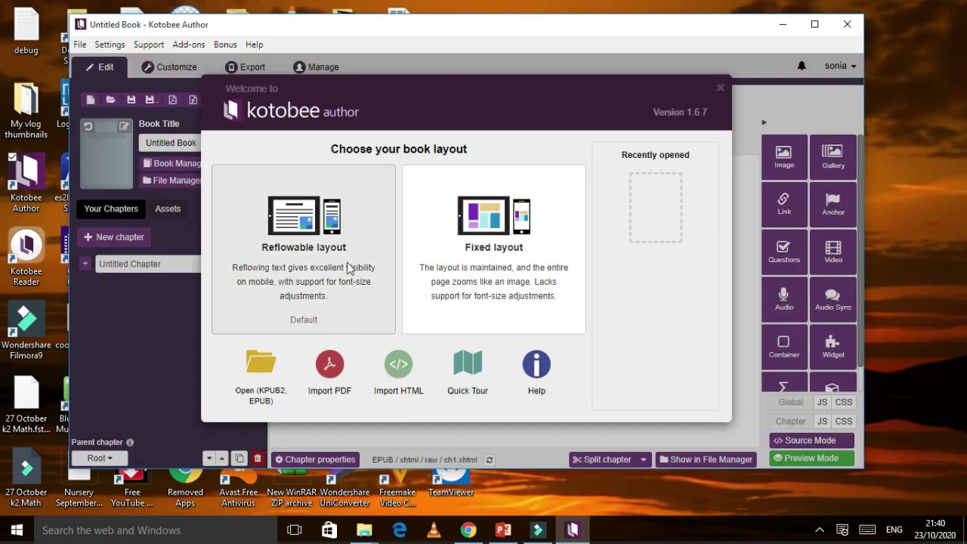
# Start a new book with the reflowable layout and title it "Solar System".
pyautogui.click(325, 253)
pyautogui.click(331, 257)
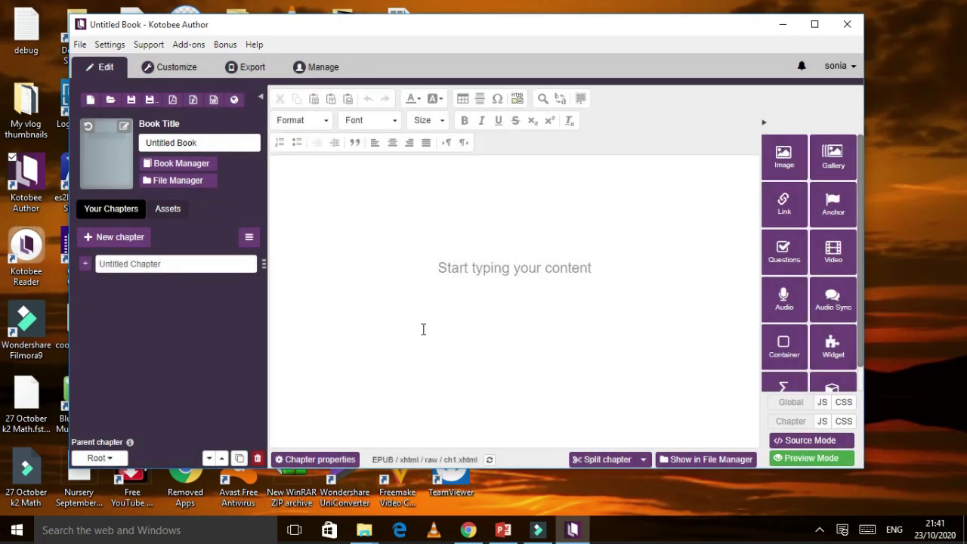
pyautogui.click(195, 144)
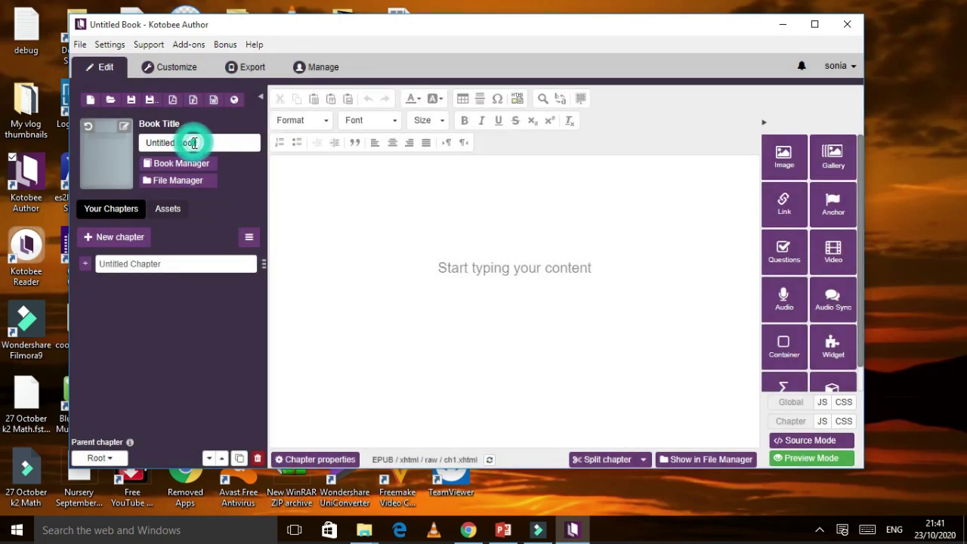
pyautogui.click(212, 142)
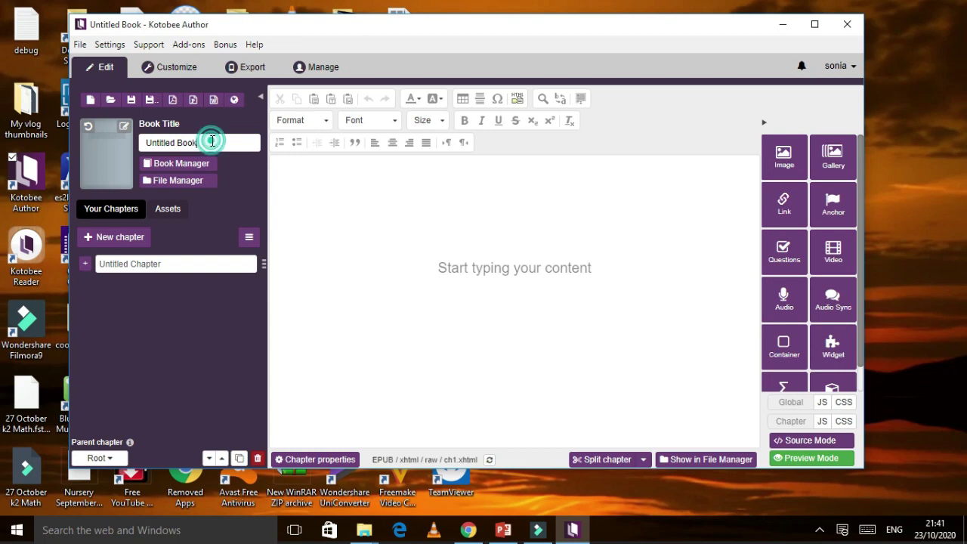
pyautogui.hotkey('ctrl', 'a')
pyautogui.press('BackSpace')
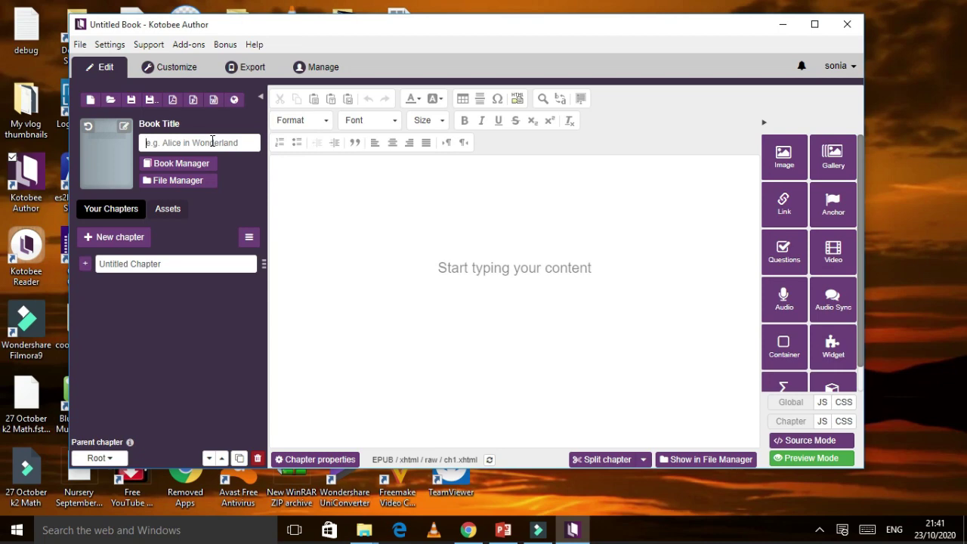
pyautogui.write('Solar System')
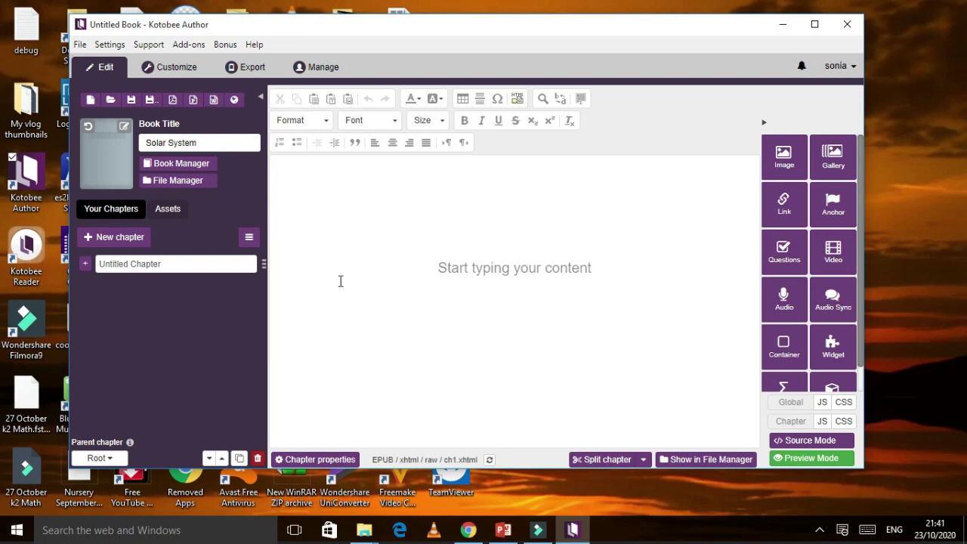
# Set the book cover to the image "the solar system" from the my classroom materials folder.
pyautogui.click(122, 128)
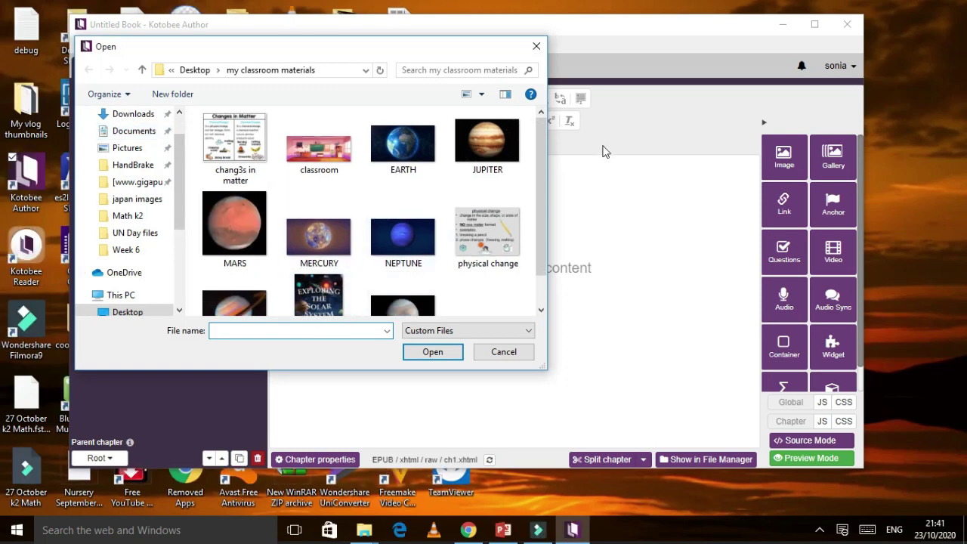
pyautogui.scroll(-1, 538, 137)
pyautogui.click(320, 271)
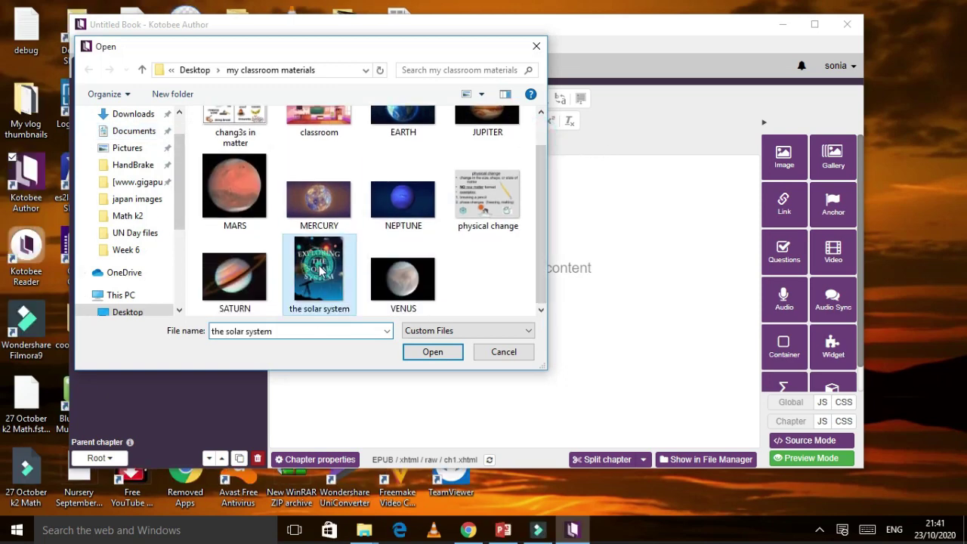
pyautogui.click(444, 352)
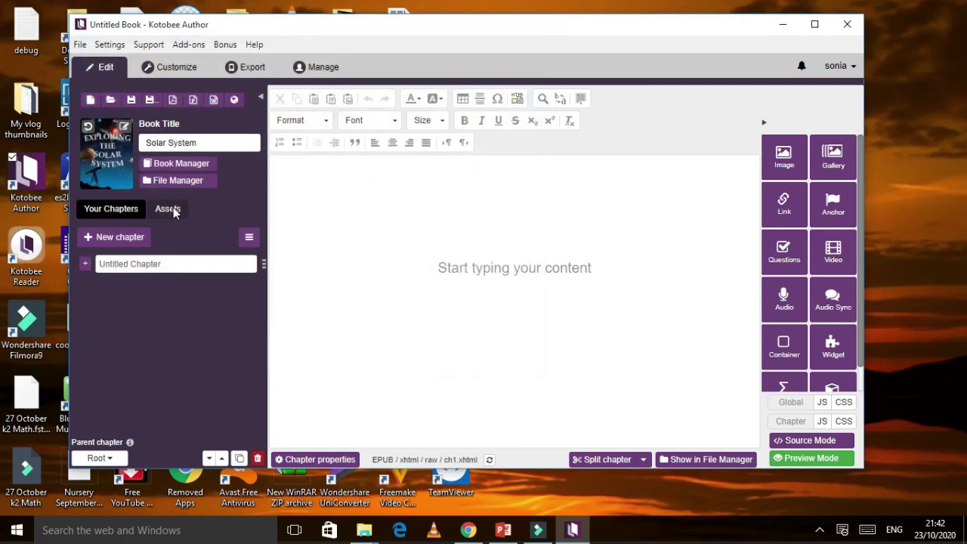
# Rename the untitled chapter as "Chapter 1".
pyautogui.click(111, 265)
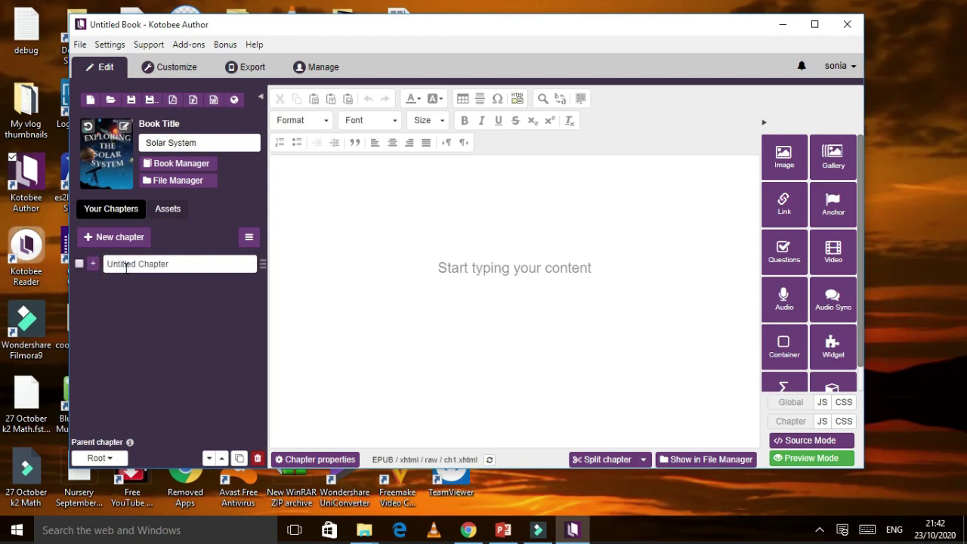
pyautogui.click(140, 266)
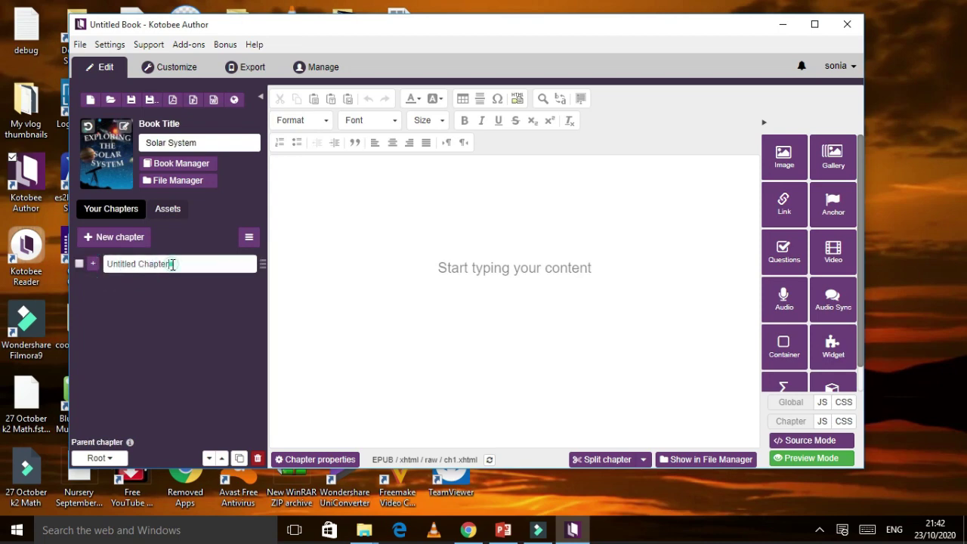
pyautogui.press('BackSpace')
pyautogui.press('BackSpace')
pyautogui.press('BackSpace')
pyautogui.press('BackSpace')
pyautogui.write('Chapter')
pyautogui.moveTo(138, 264); pyautogui.dragTo(90, 263)
pyautogui.press('Delete')
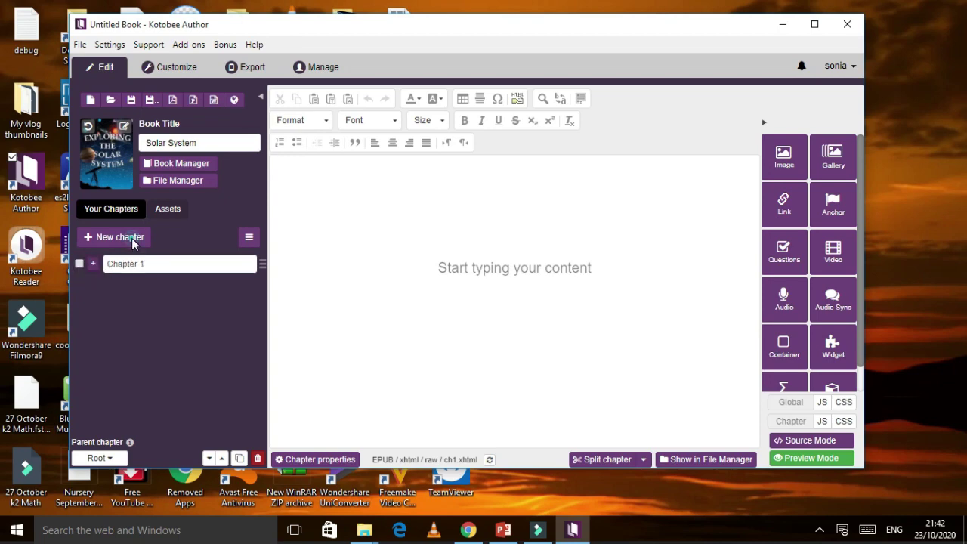
# Add Chapter 2 and two subchapters under Chapter 1, naming the first subchapter "What is Solar System".
pyautogui.click(96, 241)
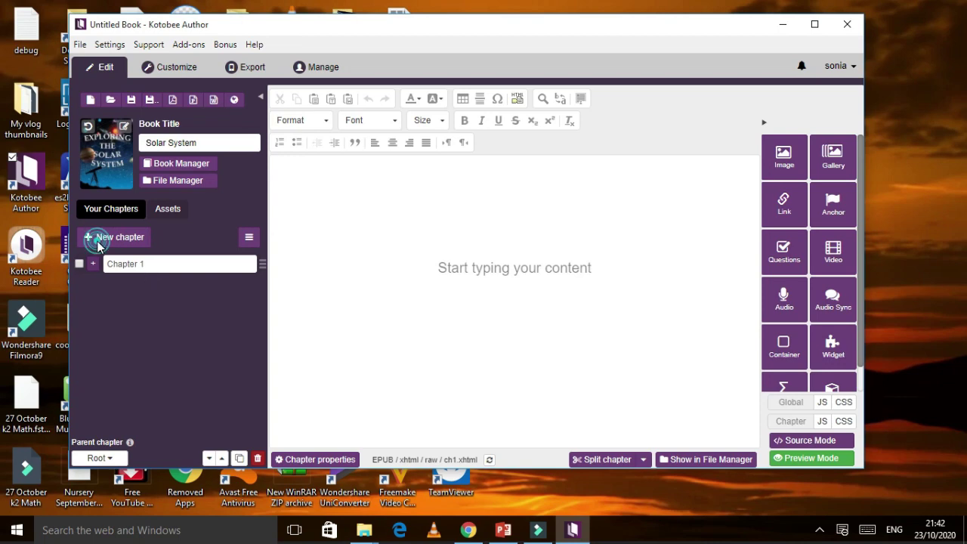
pyautogui.write('What')
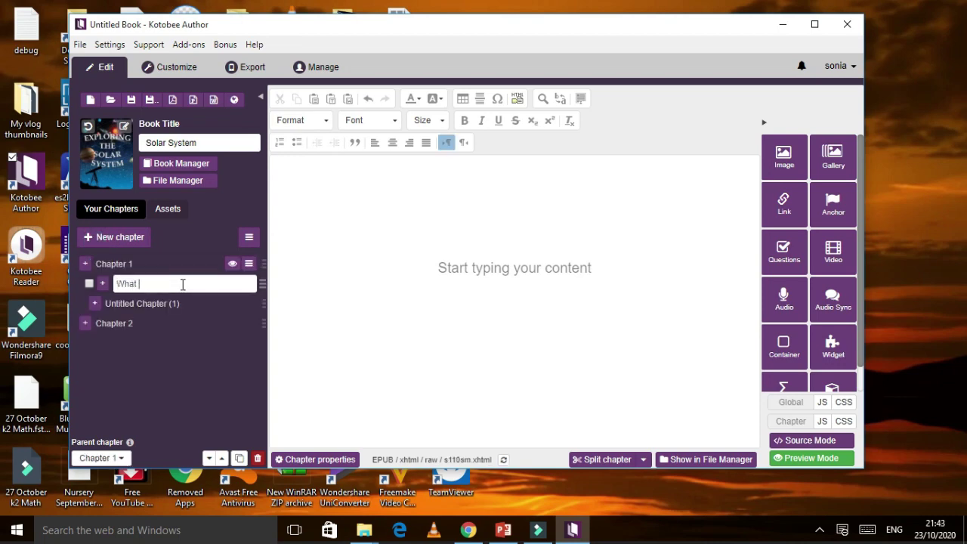
pyautogui.write(' is Solar System')
# Add a nested chapter under Chapter 1's second subchapter and rename that subchapter "Planets".
pyautogui.click(103, 303)
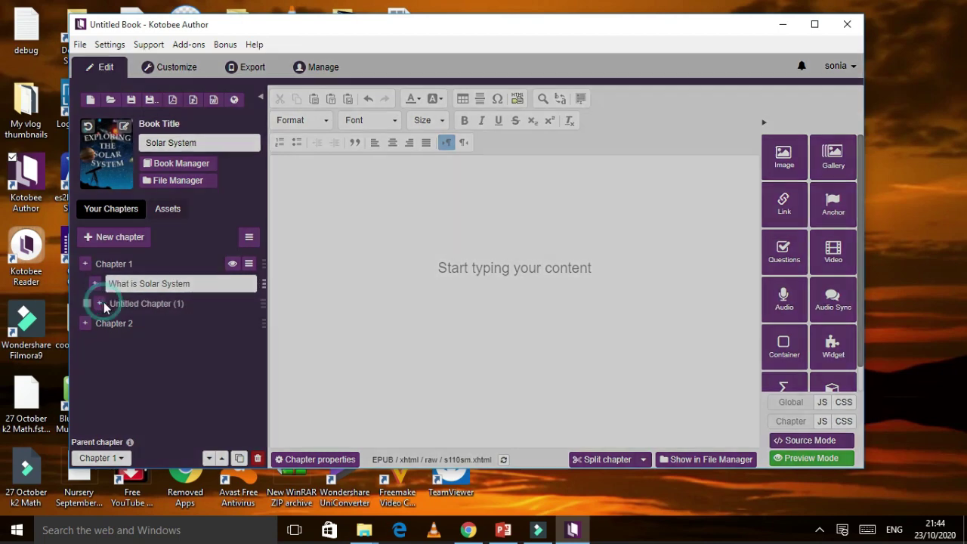
pyautogui.click(368, 254)
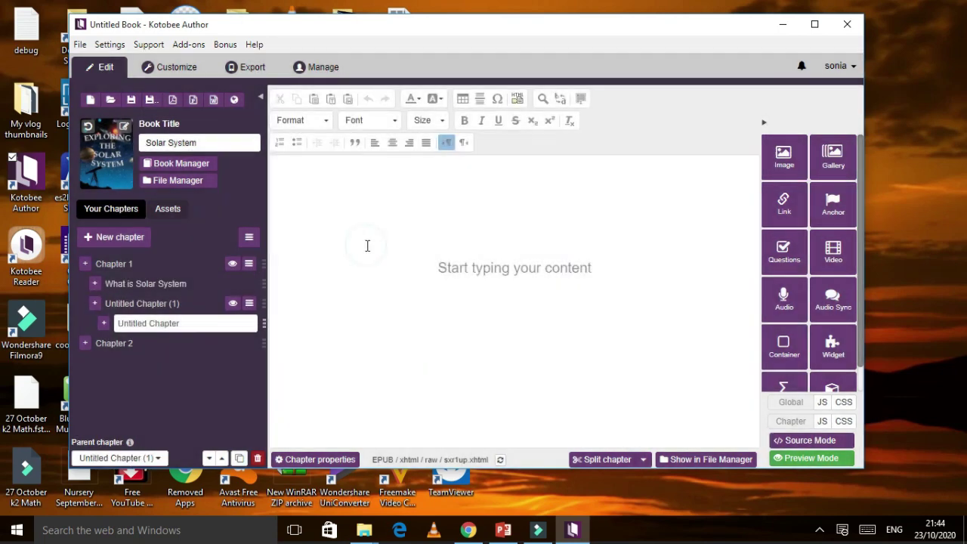
pyautogui.click(195, 303)
pyautogui.write('P')
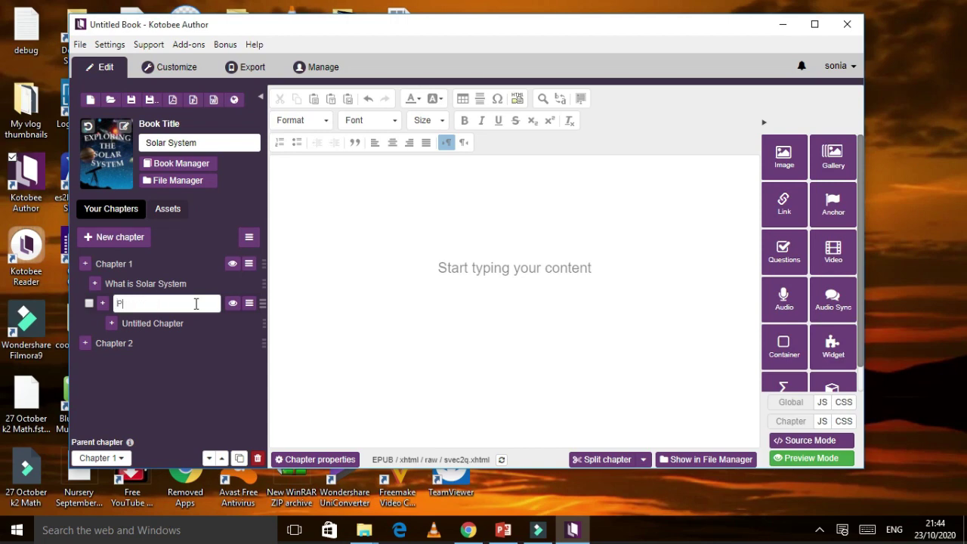
pyautogui.write('lanets')
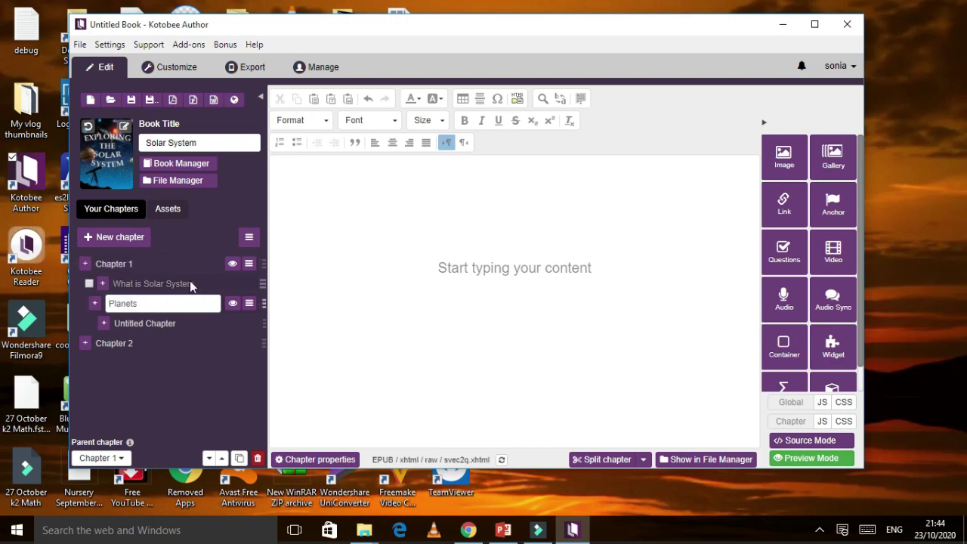
# Rename the untitled chapter nested under Planets as "Mercury".
pyautogui.click(144, 323)
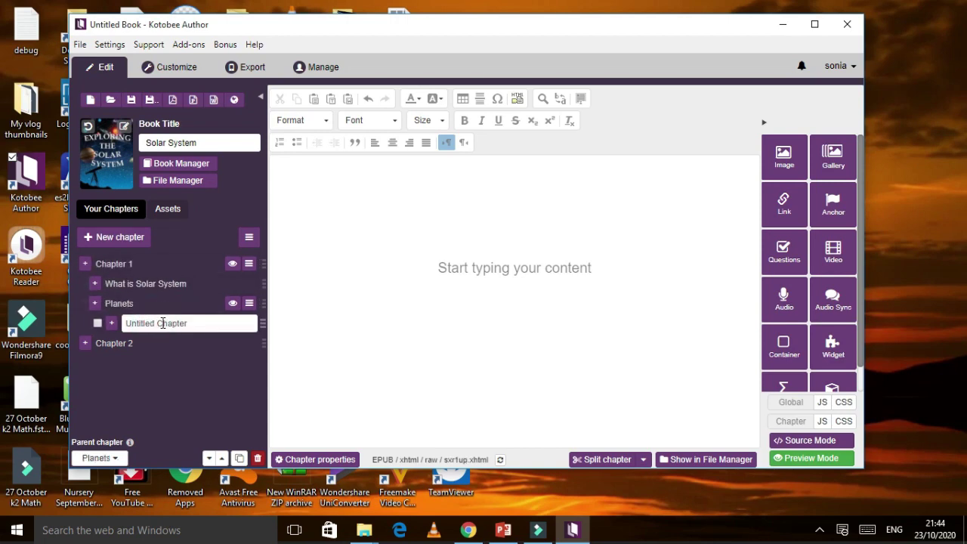
pyautogui.press('BackSpace')
pyautogui.press('BackSpace')
pyautogui.press('BackSpace')
pyautogui.press('BackSpace')
pyautogui.press('BackSpace')
pyautogui.press('BackSpace')
pyautogui.press('BackSpace')
pyautogui.press('BackSpace')
pyautogui.press('BackSpace')
pyautogui.press('BackSpace')
pyautogui.press('BackSpace')
pyautogui.press('BackSpace')
pyautogui.press('BackSpace')
pyautogui.press('BackSpace')
pyautogui.press('BackSpace')
pyautogui.press('BackSpace')
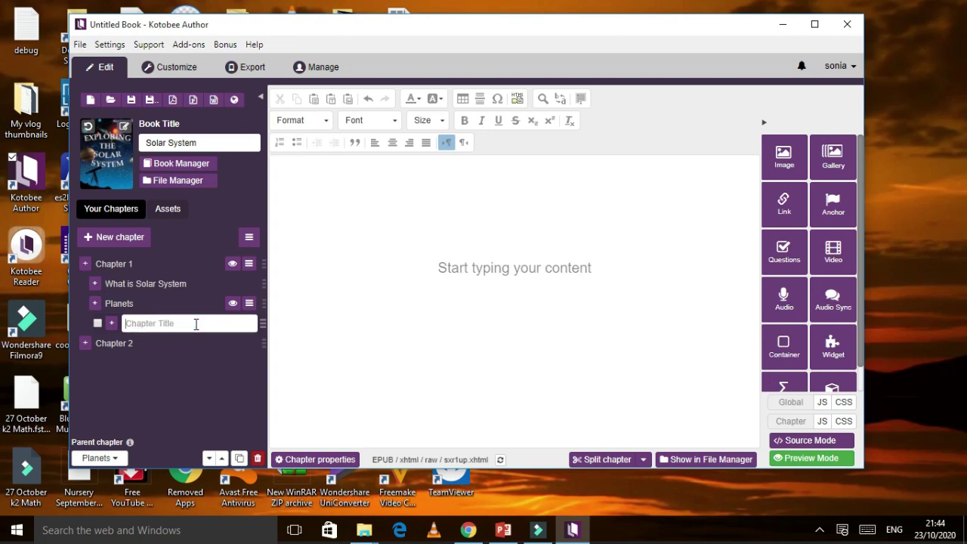
pyautogui.write('ME')
# Write the heading "Solar System" on the content page of Chapter 1.
pyautogui.click(204, 264)
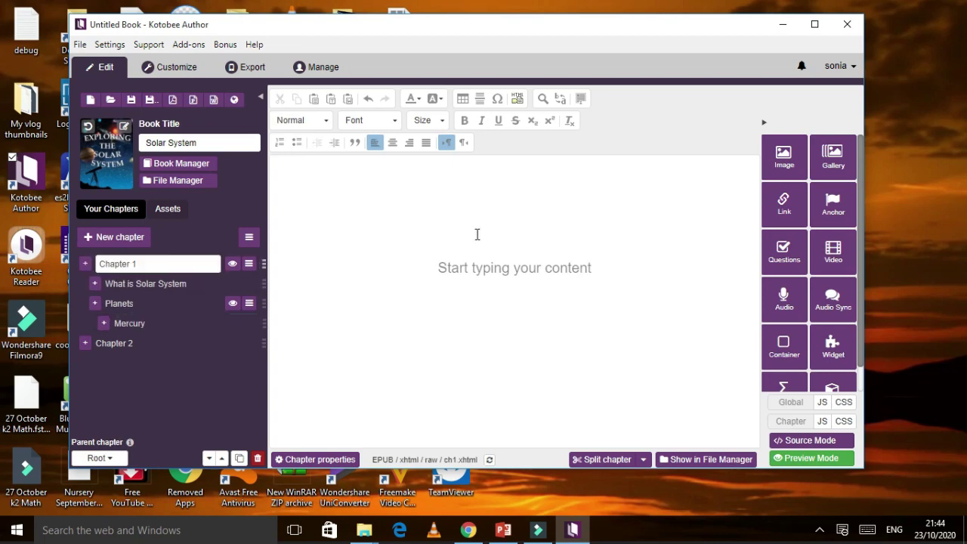
pyautogui.write('S')
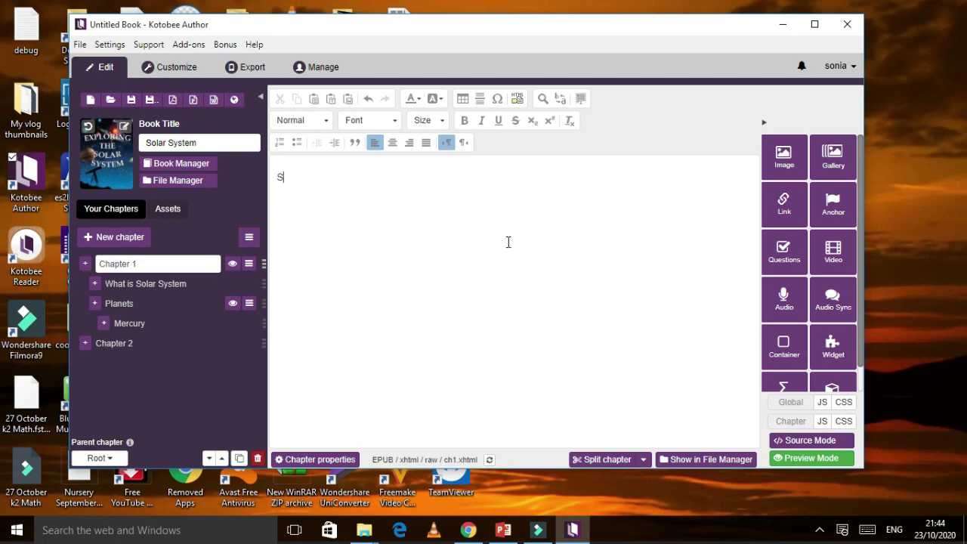
pyautogui.write('olar System')
# Format the Solar System heading in Chapter 1 as bold text at size 48.
pyautogui.moveTo(280, 178); pyautogui.dragTo(359, 184)
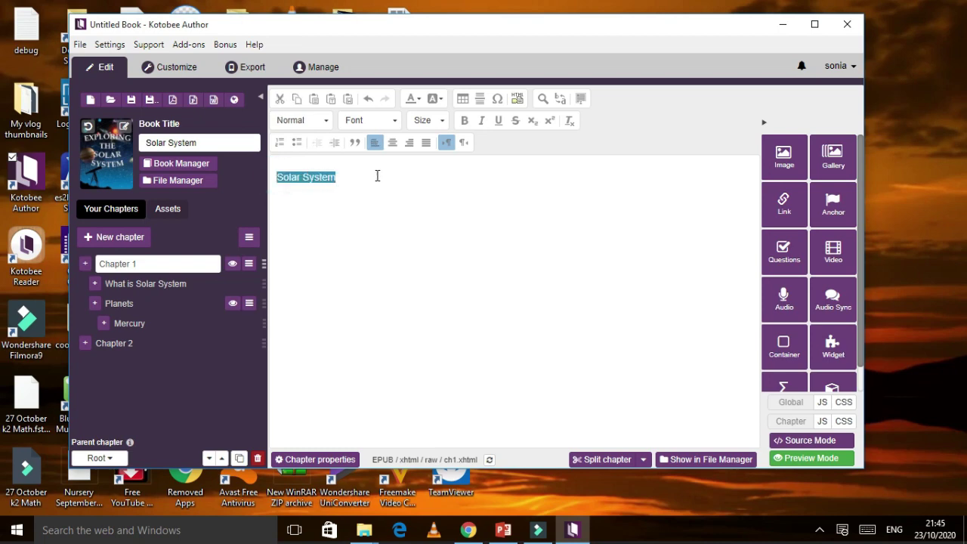
pyautogui.click(437, 121)
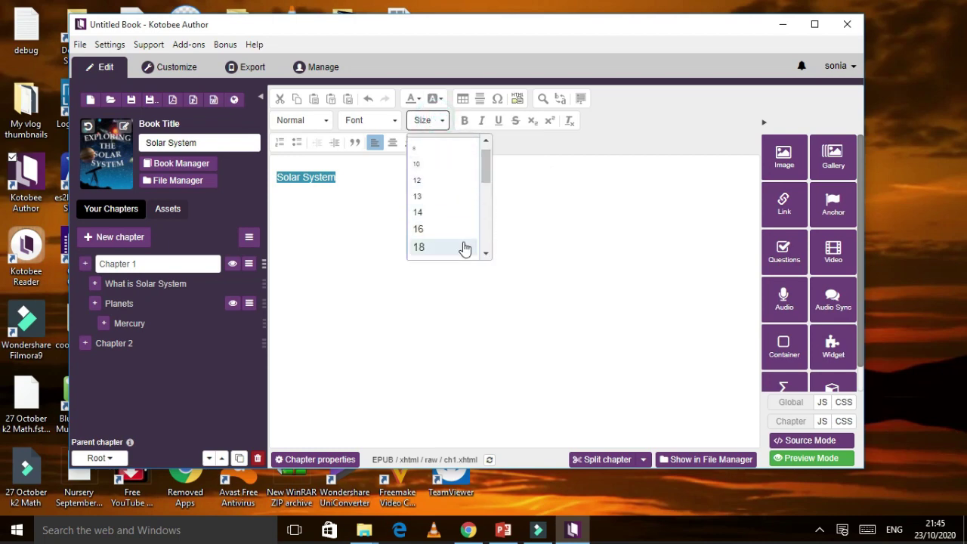
pyautogui.click(487, 255)
pyautogui.click(487, 255)
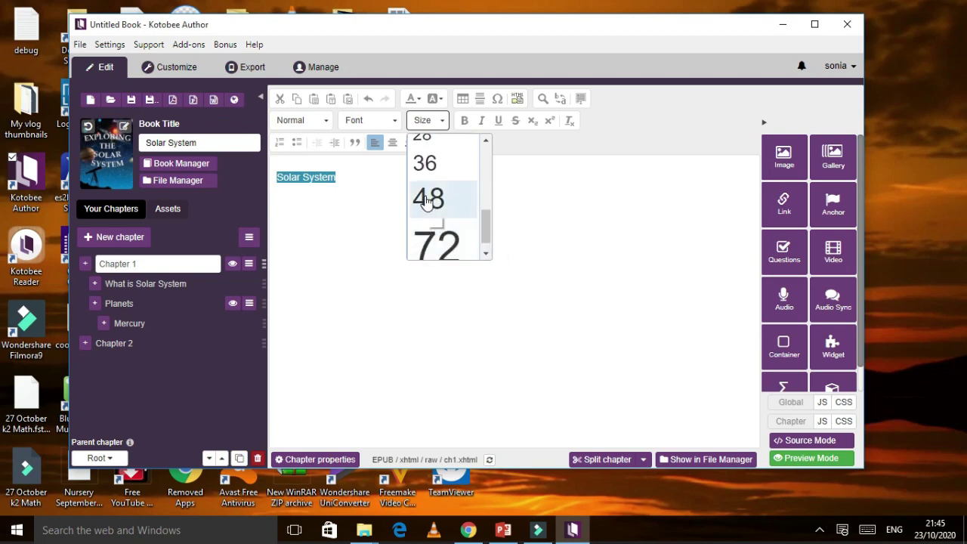
pyautogui.click(428, 196)
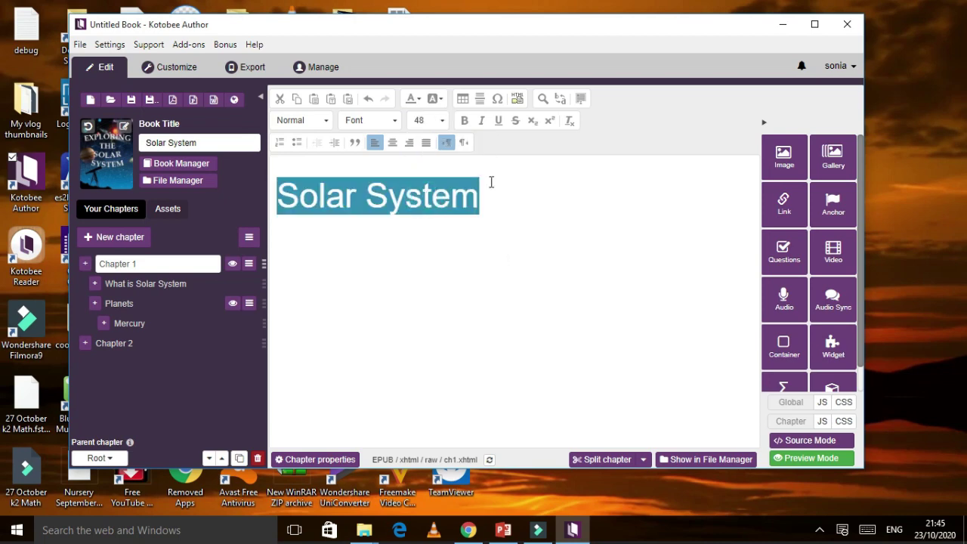
pyautogui.click(465, 121)
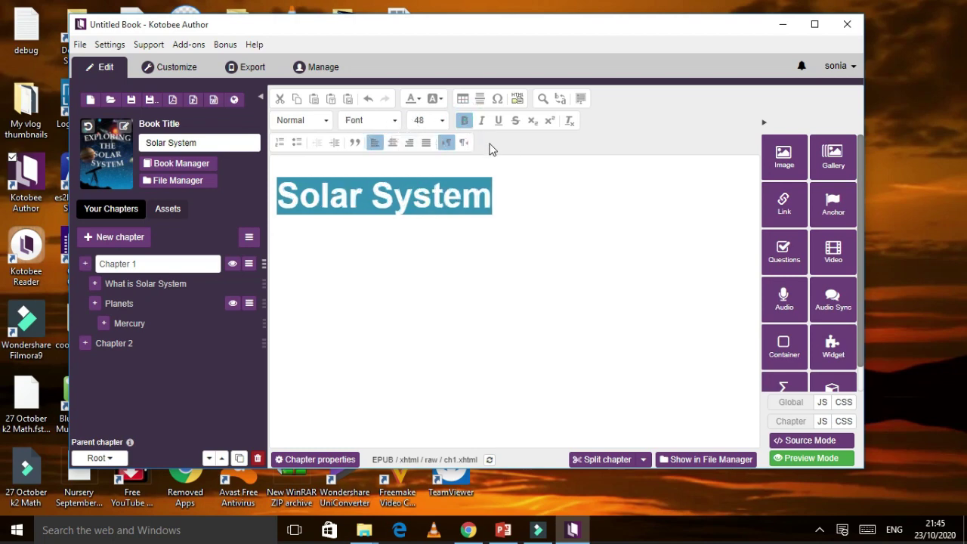
# Give the Solar System heading a cyan background colour and centre it on the page.
pyautogui.click(441, 99)
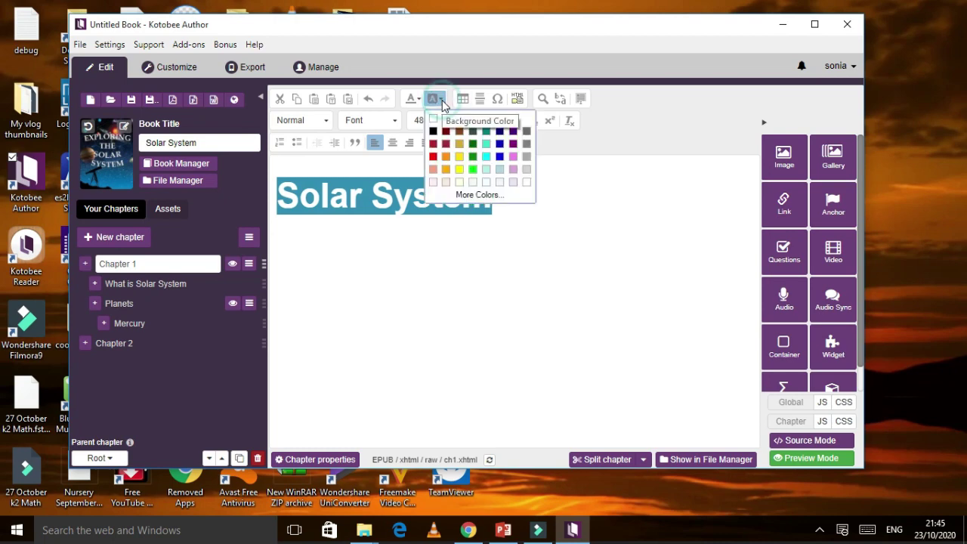
pyautogui.click(487, 156)
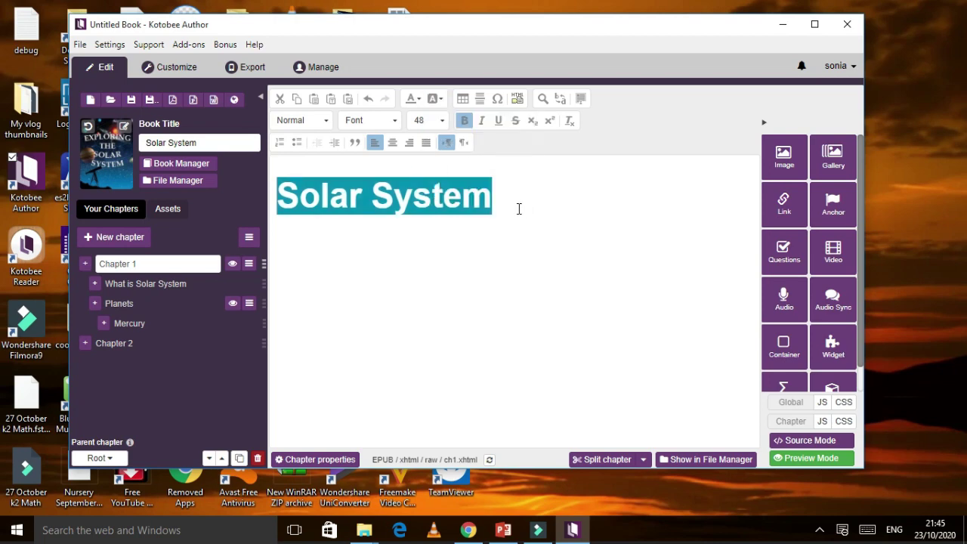
pyautogui.click(395, 144)
pyautogui.click(612, 254)
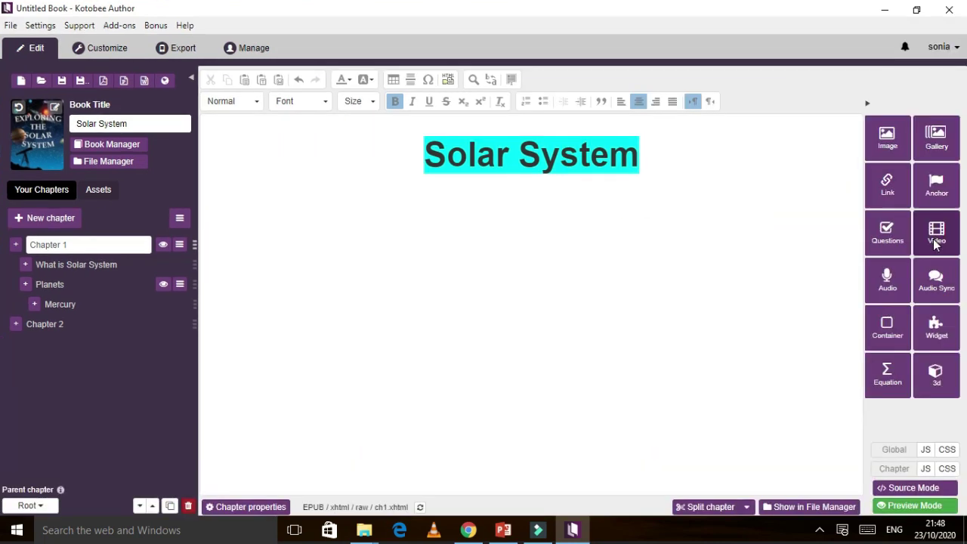
# Insert the video file "videoplayback (81)" from the my classroom materials folder into Chapter 1 with the default layout settings.
pyautogui.click(935, 240)
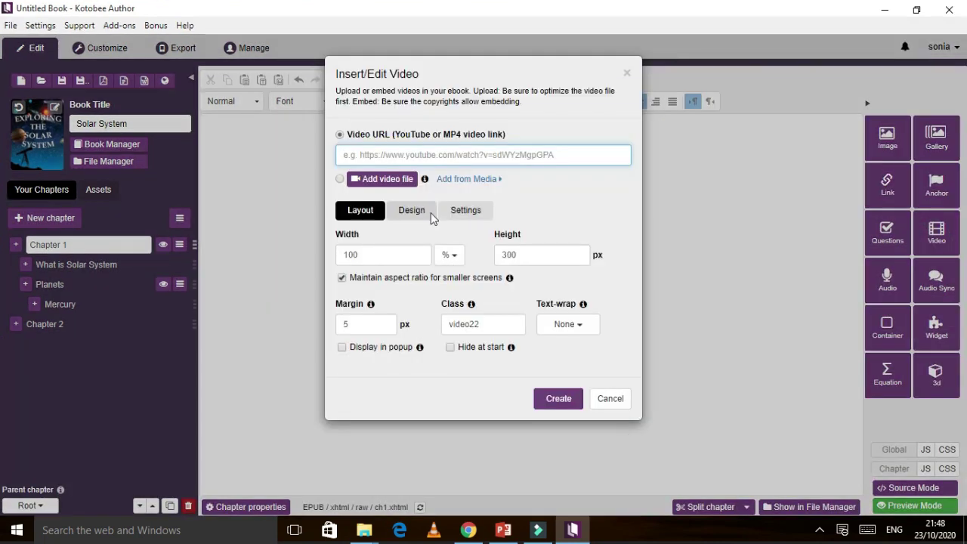
pyautogui.click(380, 186)
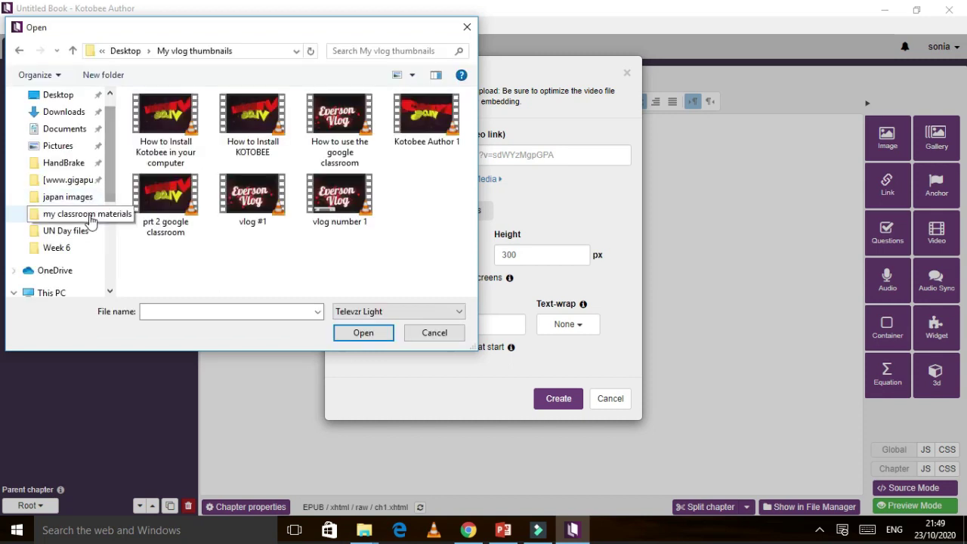
pyautogui.click(83, 217)
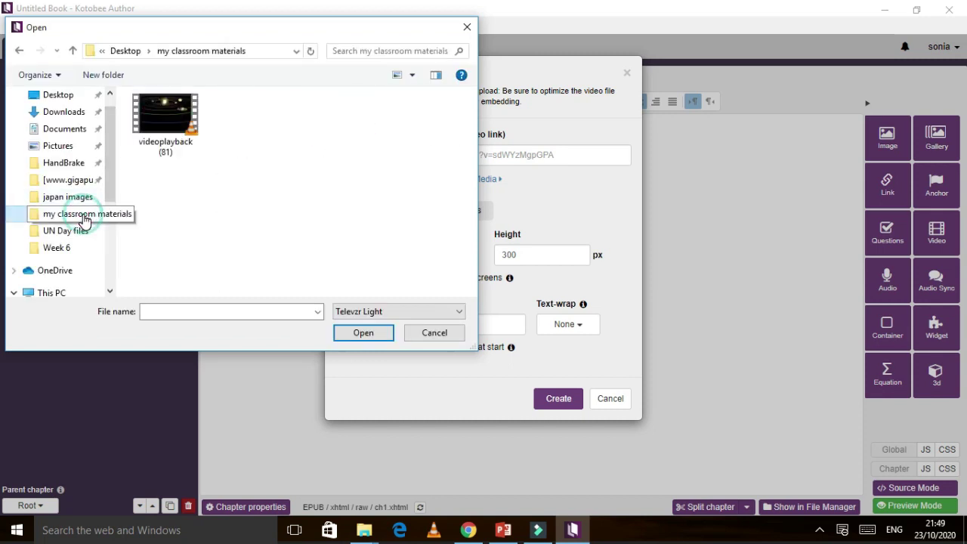
pyautogui.click(165, 120)
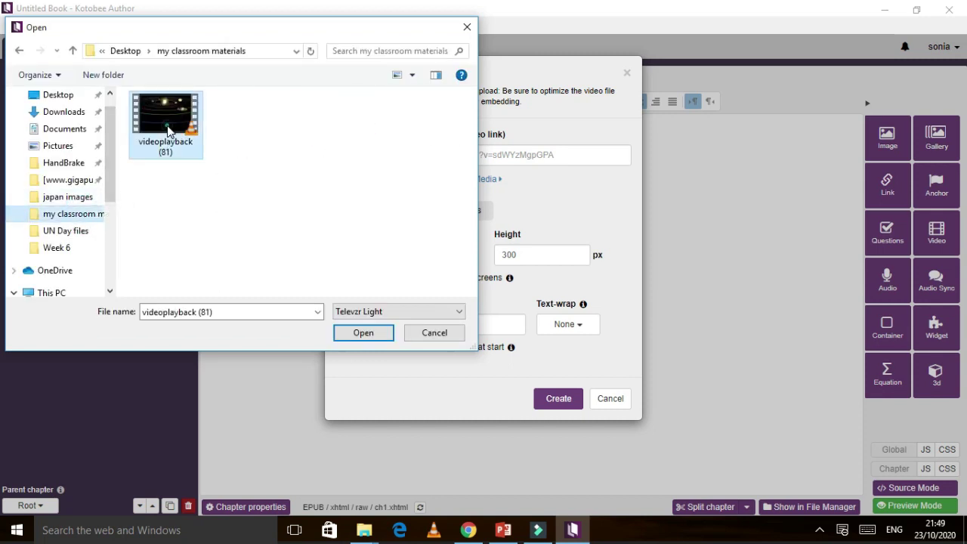
pyautogui.click(368, 336)
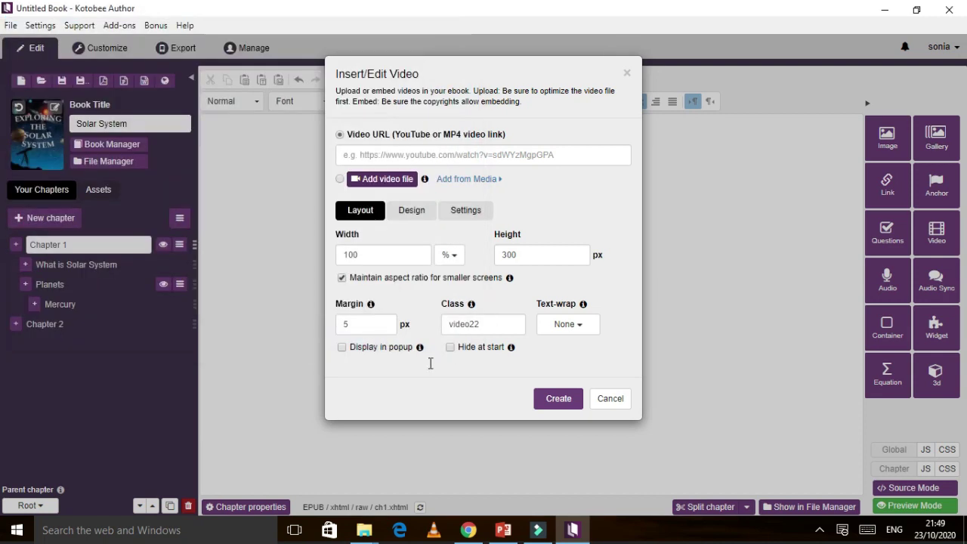
pyautogui.click(561, 405)
pyautogui.doubleClick(608, 401)
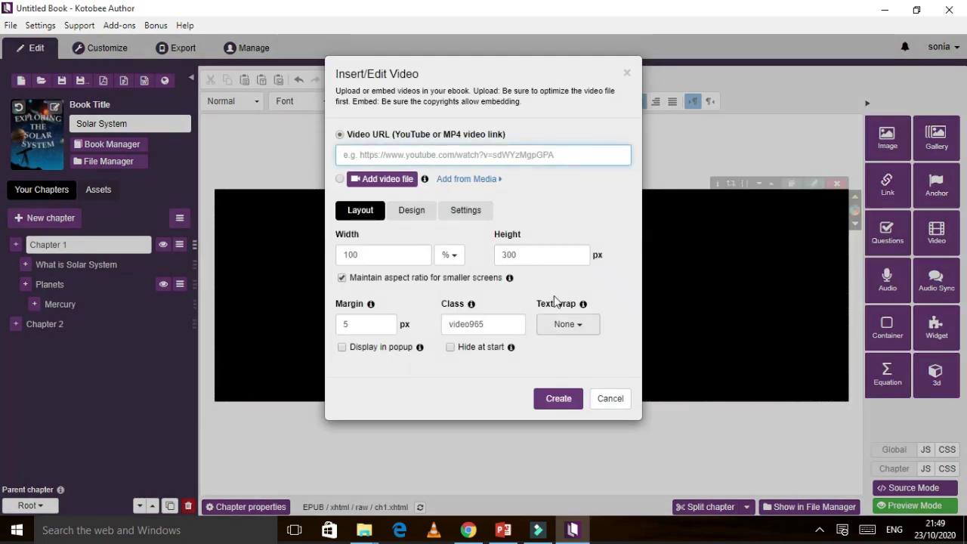
pyautogui.click(469, 180)
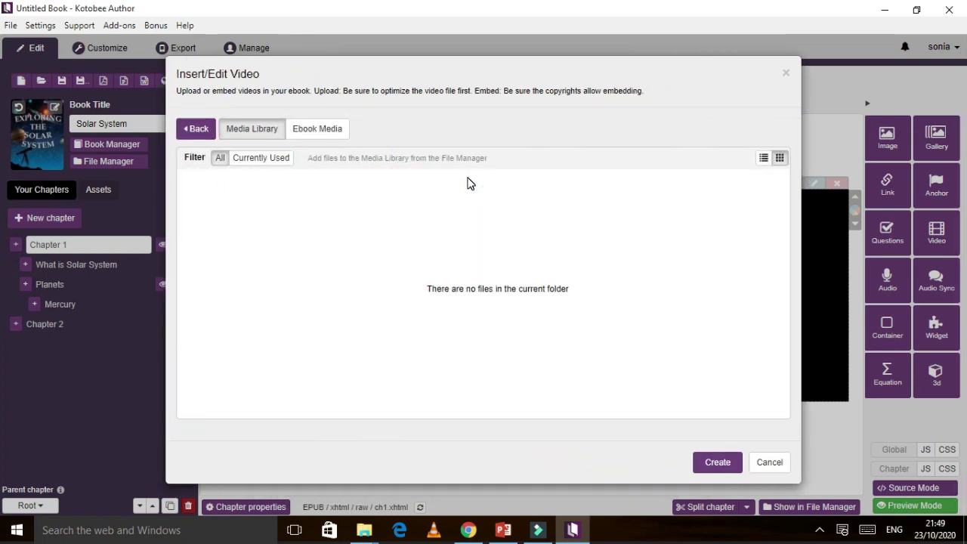
pyautogui.click(714, 462)
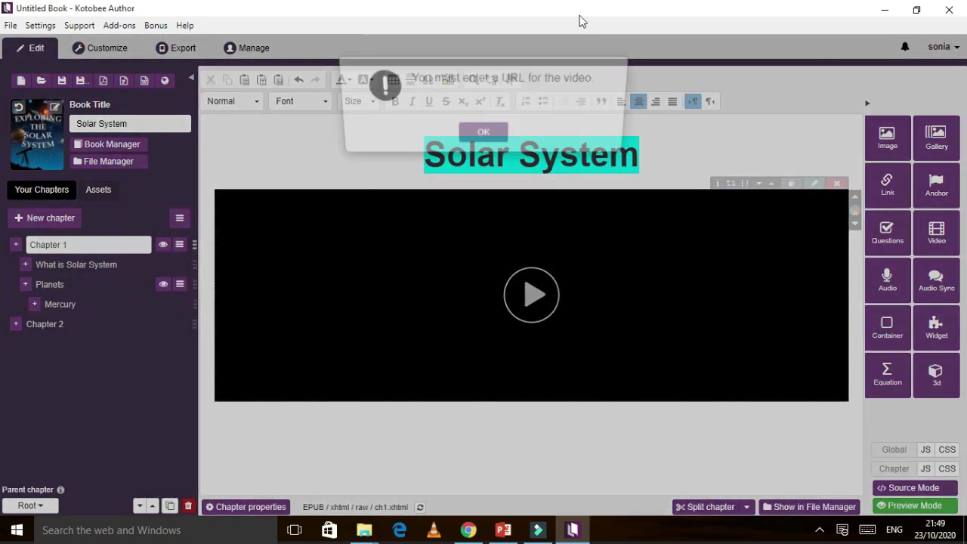
pyautogui.click(484, 131)
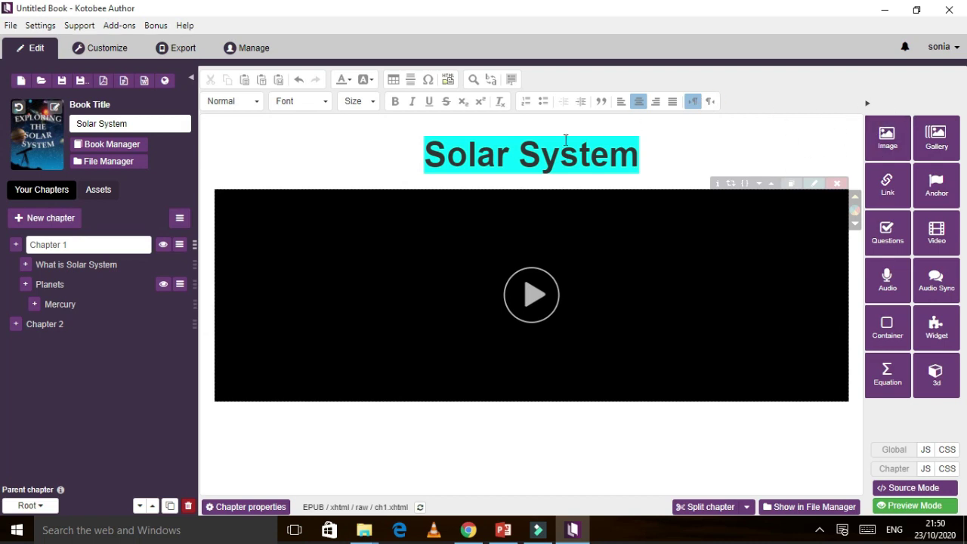
# Preview Chapter 1 with its video playing and show it on the Samsung Galaxy S4 platform.
pyautogui.click(97, 52)
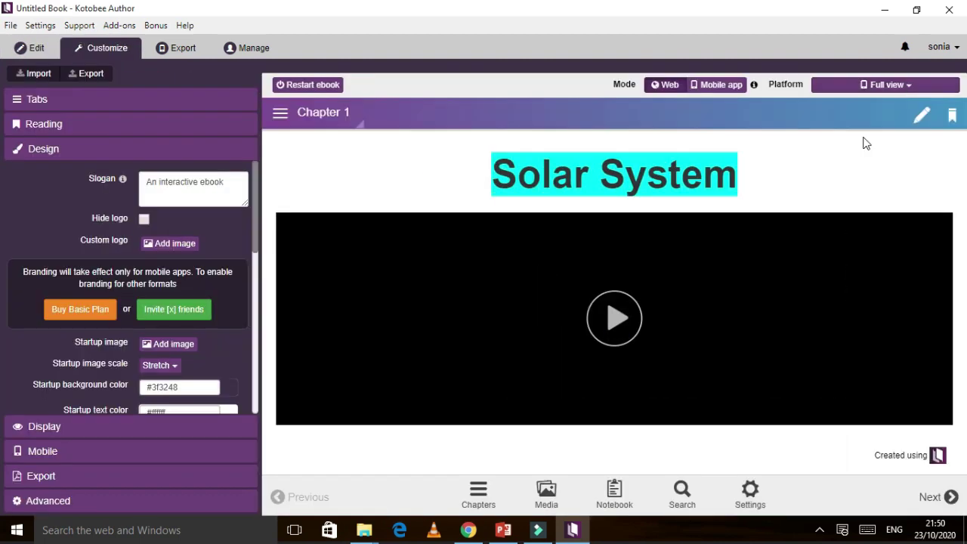
pyautogui.click(615, 321)
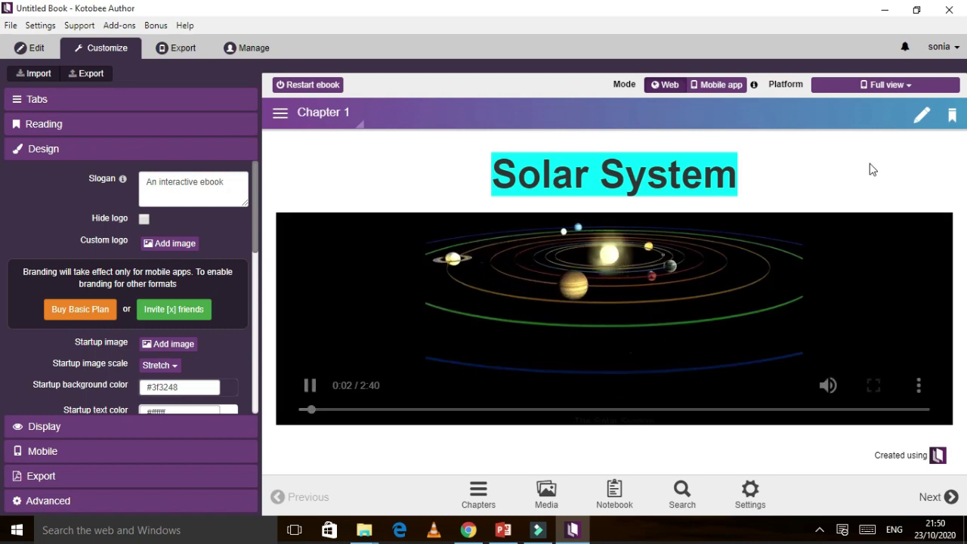
pyautogui.click(900, 84)
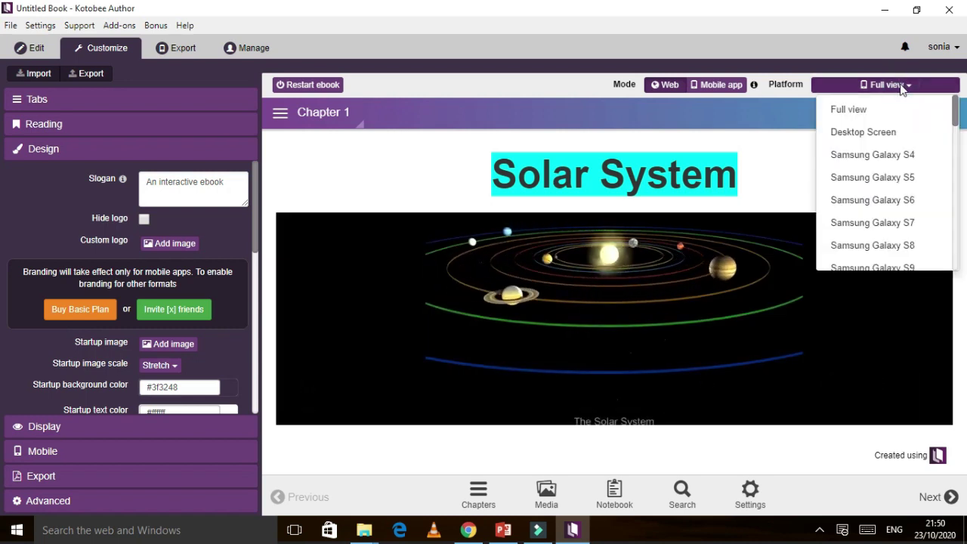
pyautogui.click(873, 156)
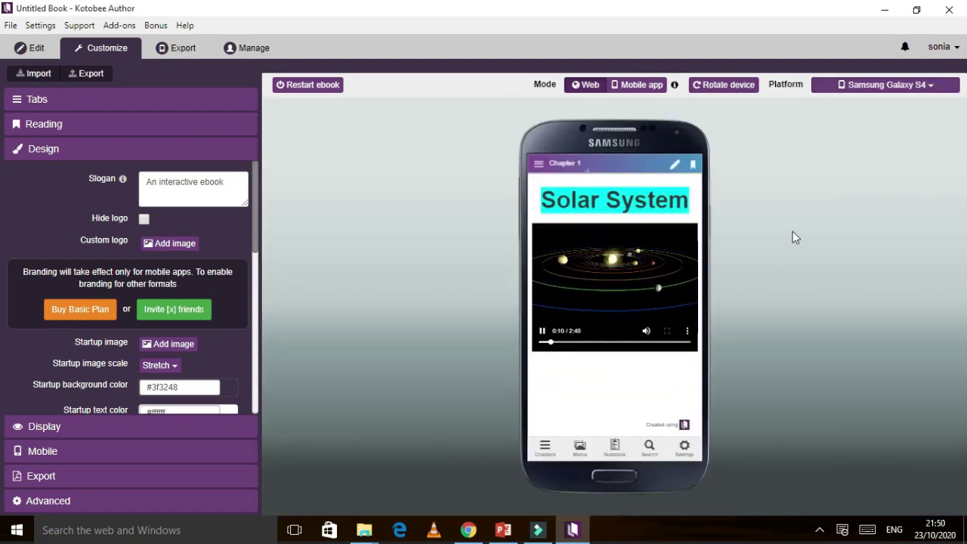
# Show the Chapter 1 preview on the iPad platform.
pyautogui.click(915, 86)
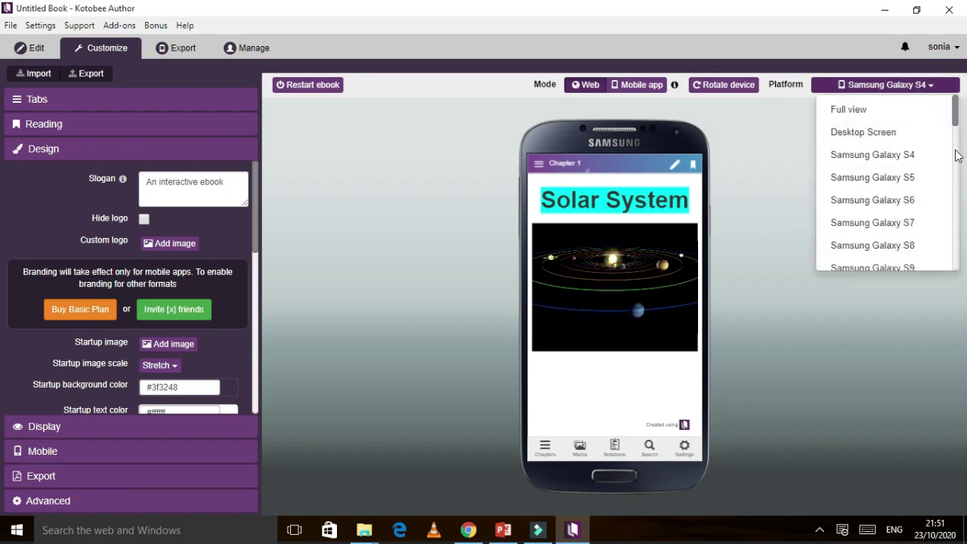
pyautogui.scroll(-2, 957, 155)
pyautogui.scroll(-1, 852, 252)
pyautogui.scroll(3, 853, 217)
pyautogui.scroll(-5, 870, 189)
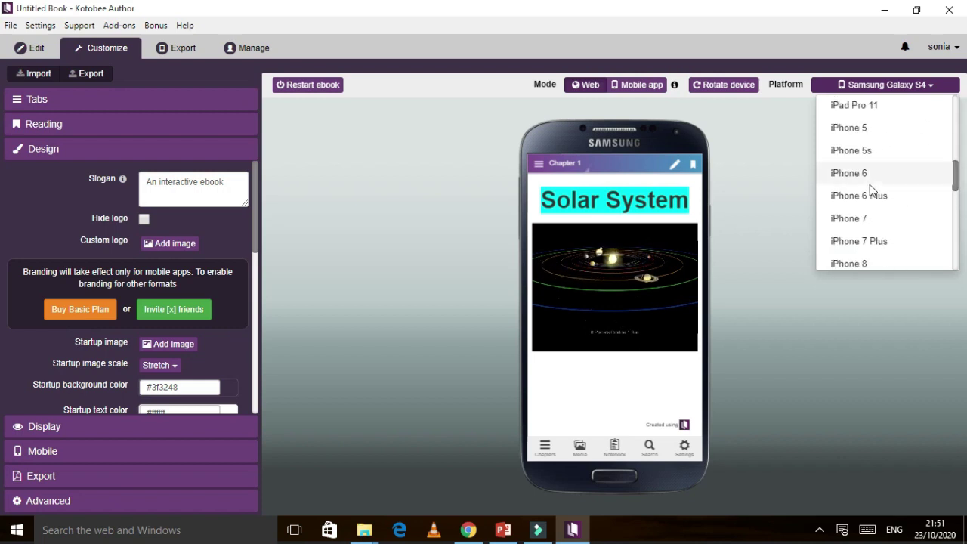
pyautogui.scroll(1, 955, 177)
pyautogui.scroll(1, 957, 176)
pyautogui.scroll(3, 896, 155)
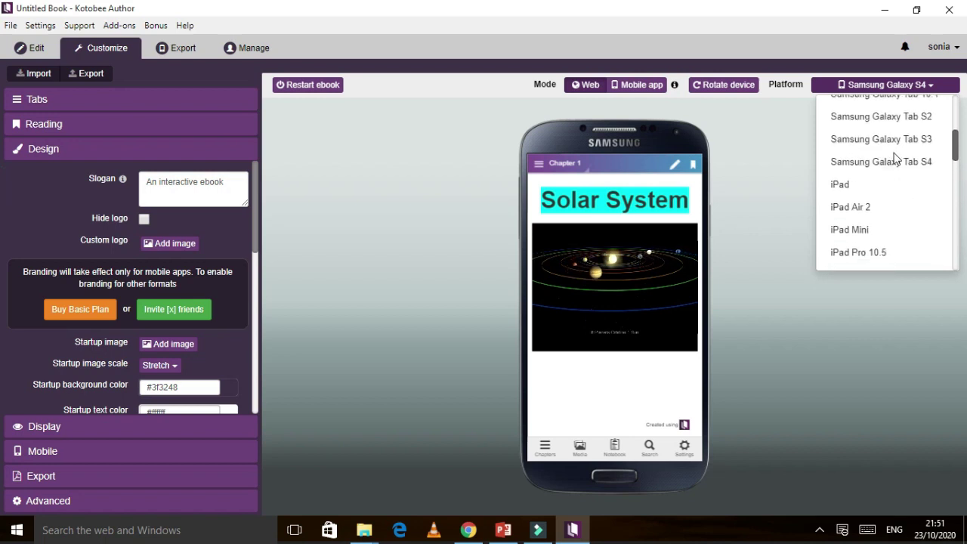
pyautogui.click(842, 186)
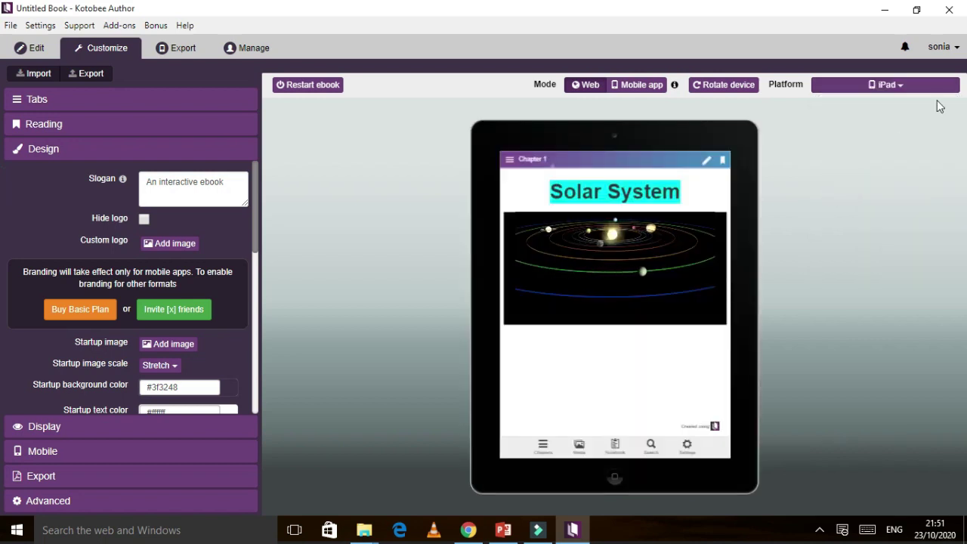
# Show the Chapter 1 preview on the iPhone 8 platform.
pyautogui.click(918, 90)
pyautogui.click(953, 144)
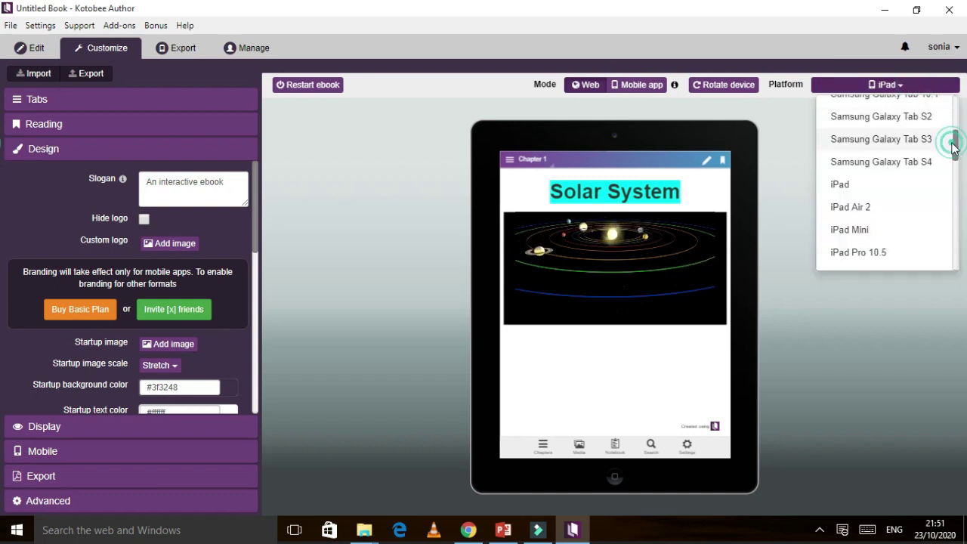
pyautogui.click(903, 88)
pyautogui.moveTo(955, 148); pyautogui.dragTo(913, 181)
pyautogui.click(847, 258)
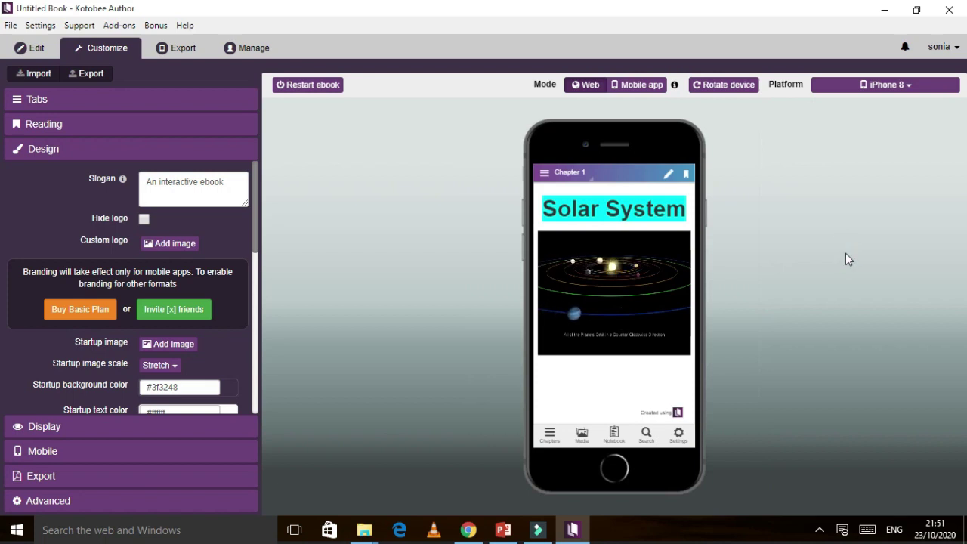
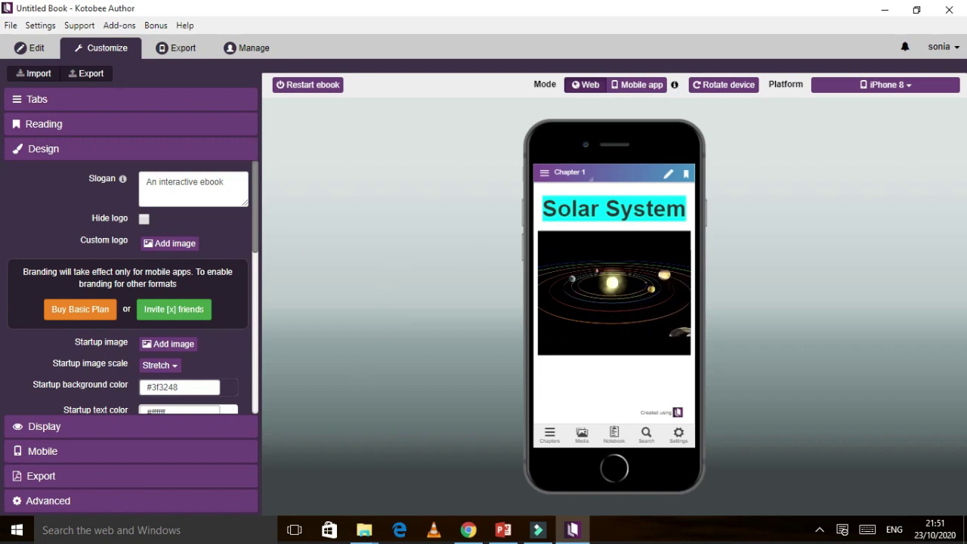
# Return to editing the book and open the Mercury subchapter under Planets.
pyautogui.click(35, 48)
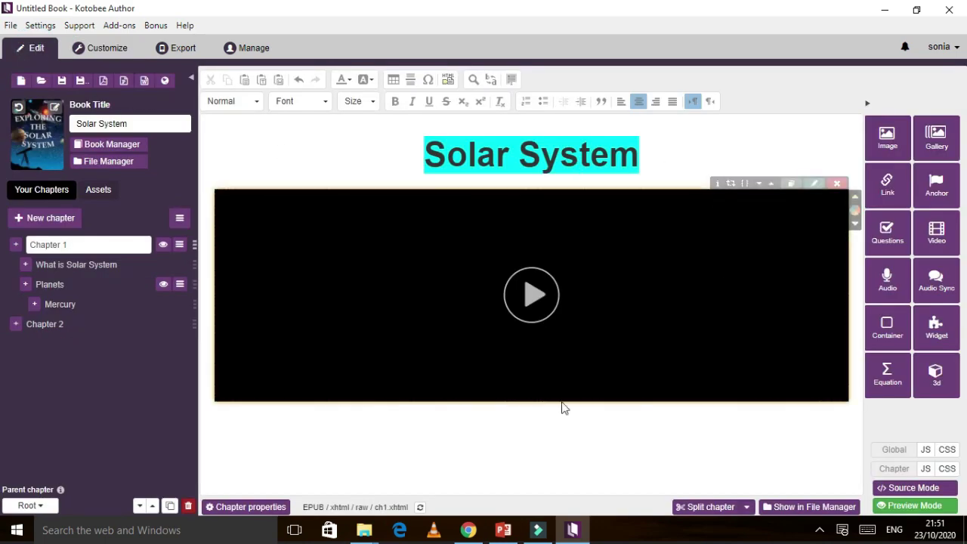
pyautogui.click(474, 421)
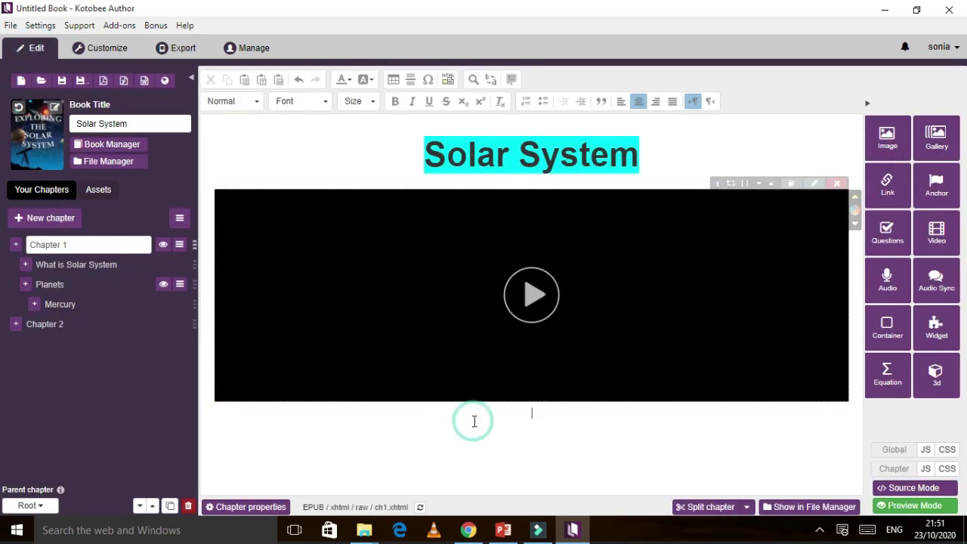
pyautogui.click(101, 268)
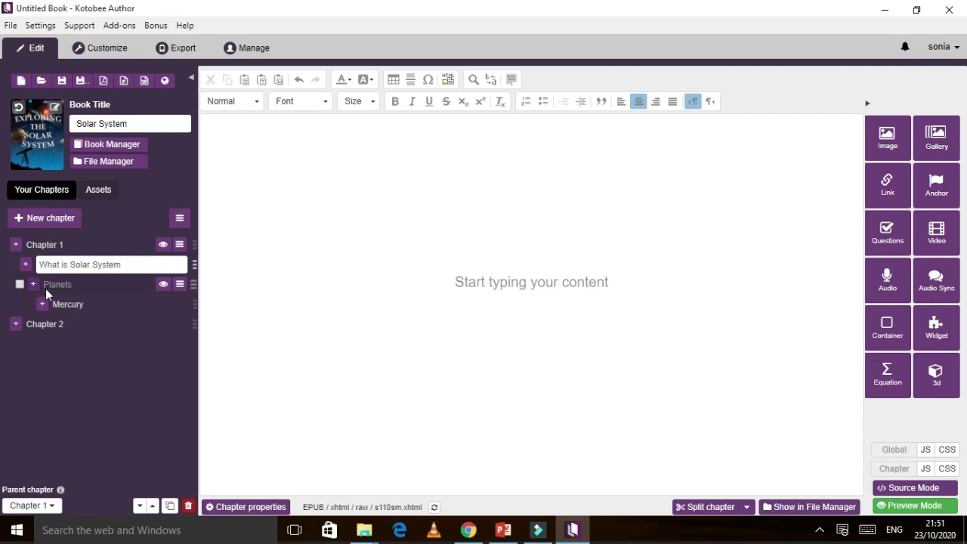
pyautogui.click(63, 285)
pyautogui.click(99, 264)
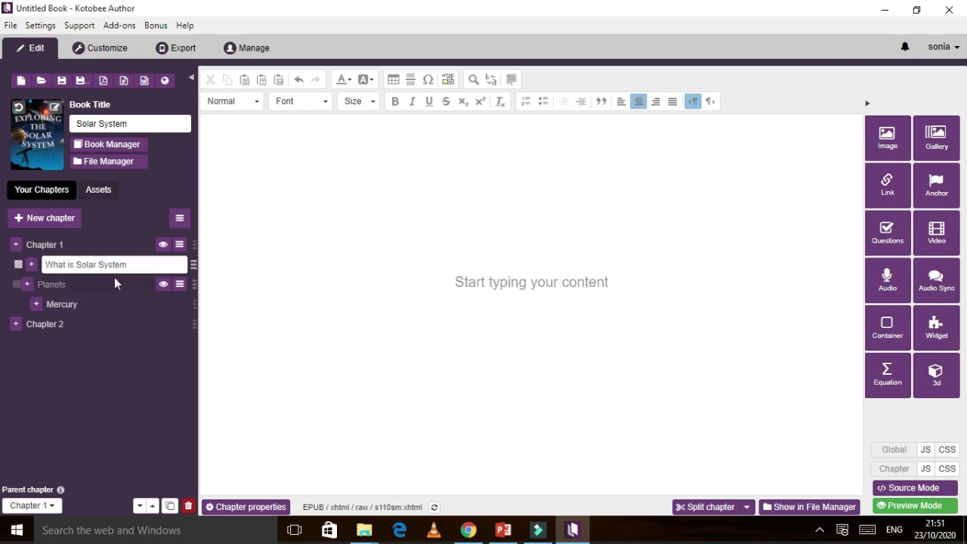
pyautogui.click(62, 284)
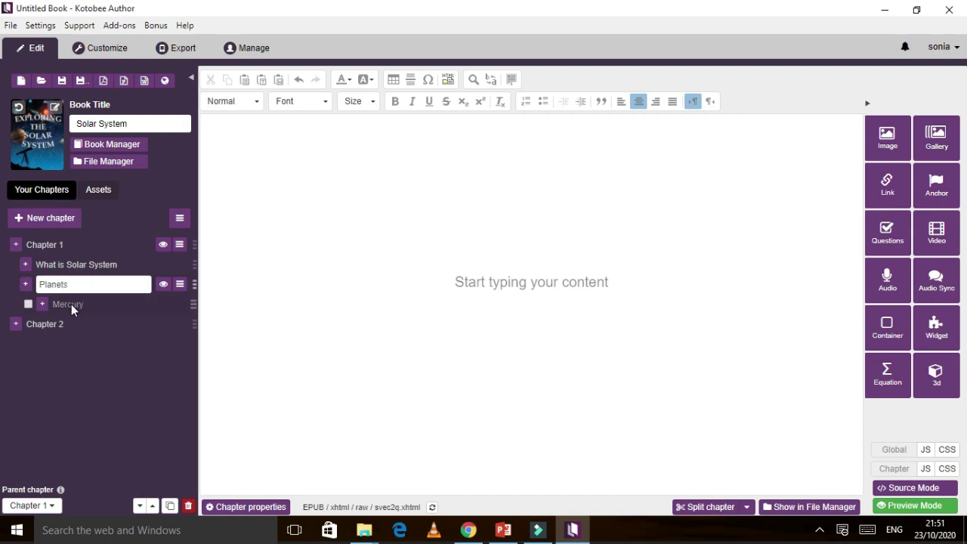
pyautogui.click(72, 304)
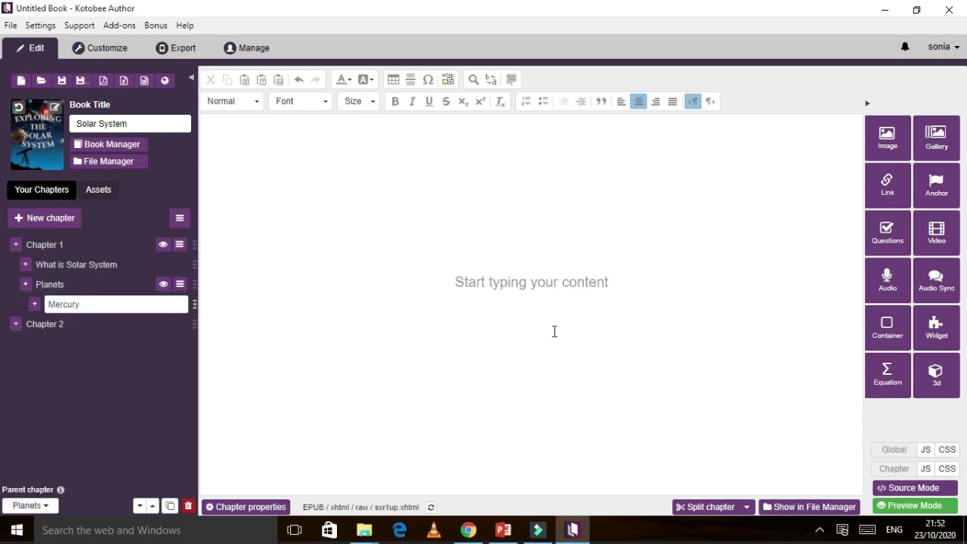
# Write the heading "Mercury" on the empty content page of the Mercury subchapter.
pyautogui.click(498, 275)
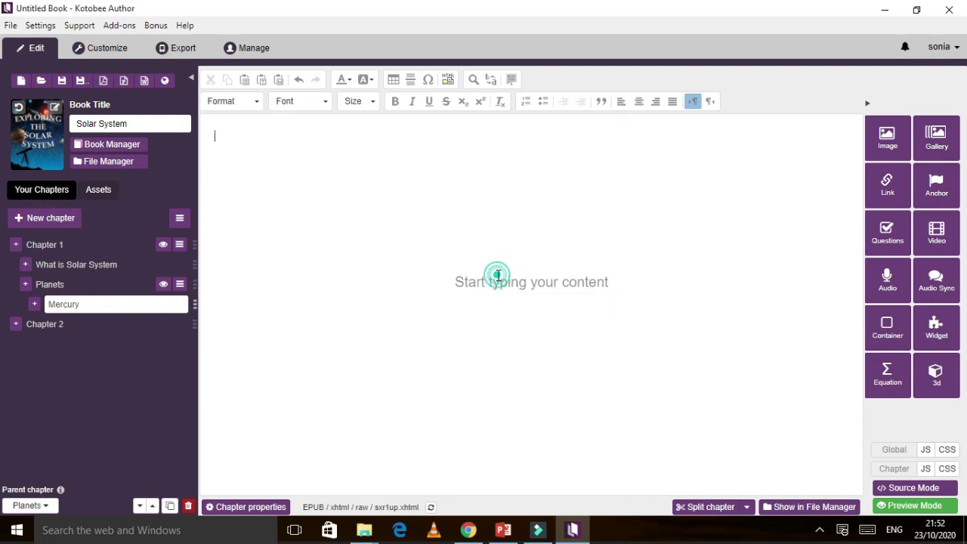
pyautogui.click(498, 275)
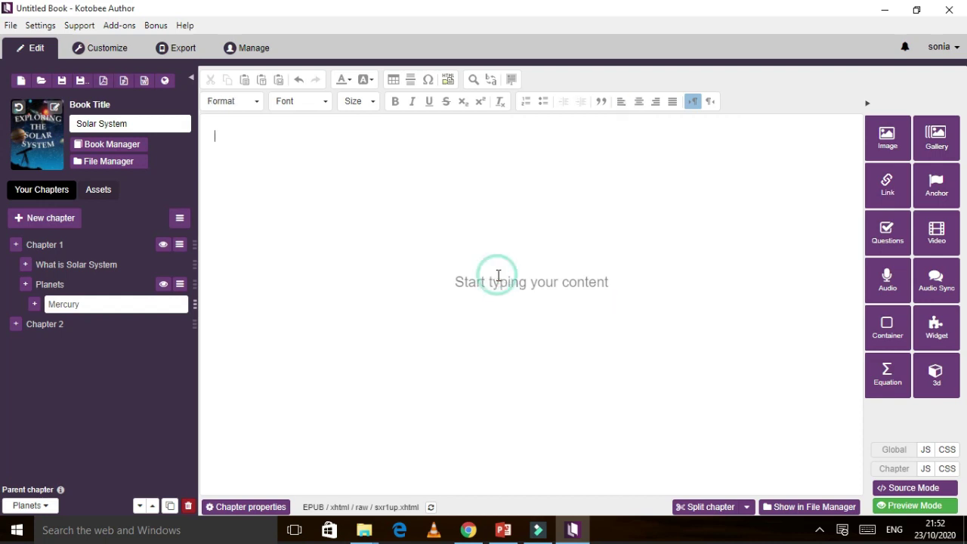
pyautogui.write('Mercury')
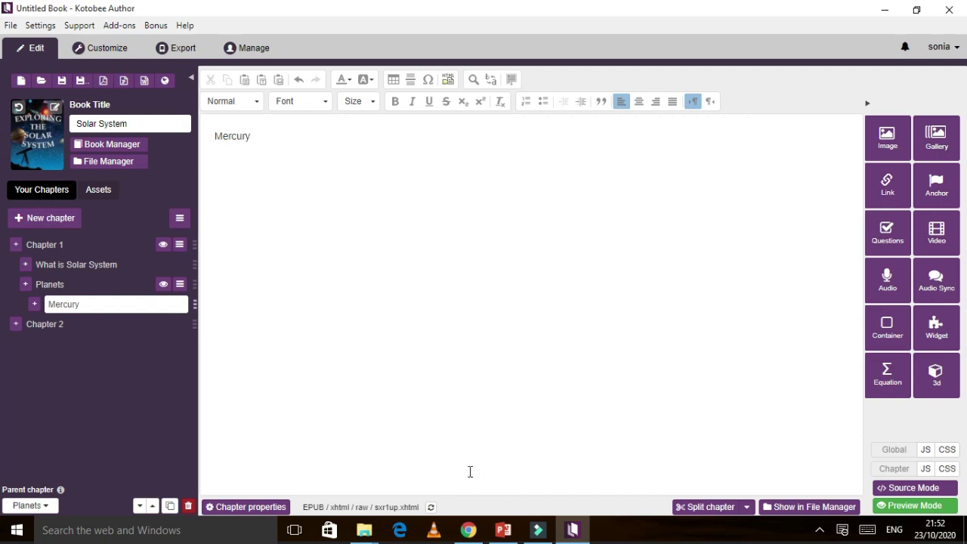
# Set the Mercury heading's font size to 48.
pyautogui.doubleClick(221, 136)
pyautogui.click(369, 98)
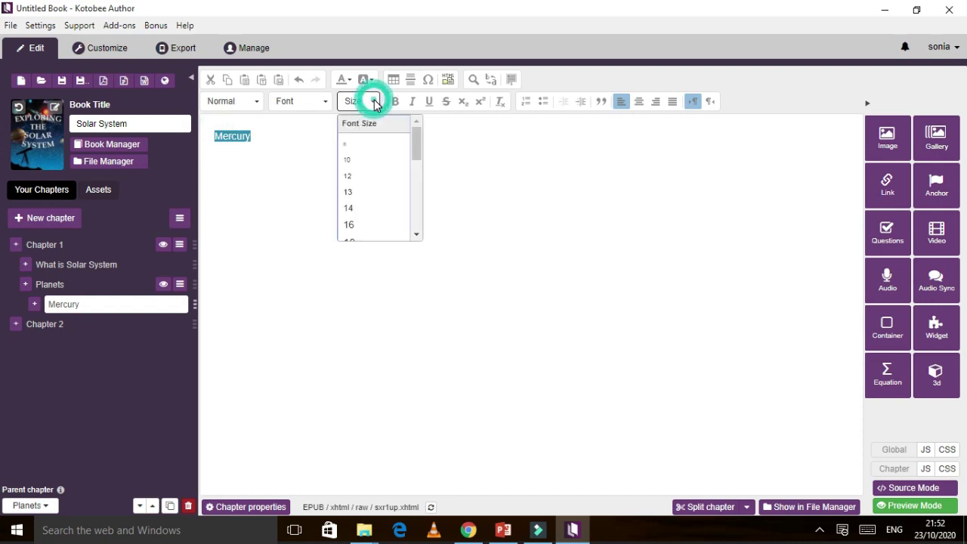
pyautogui.moveTo(419, 146); pyautogui.dragTo(423, 208)
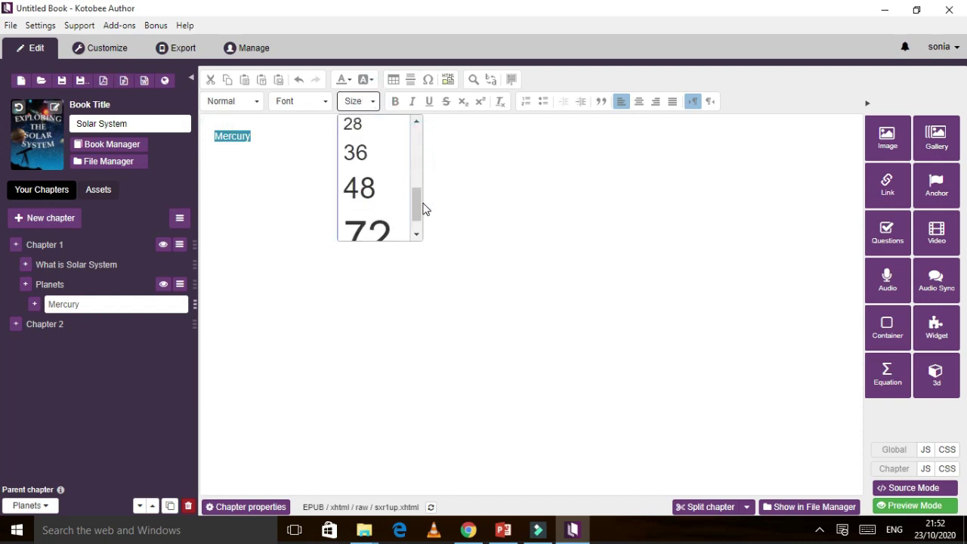
pyautogui.click(358, 184)
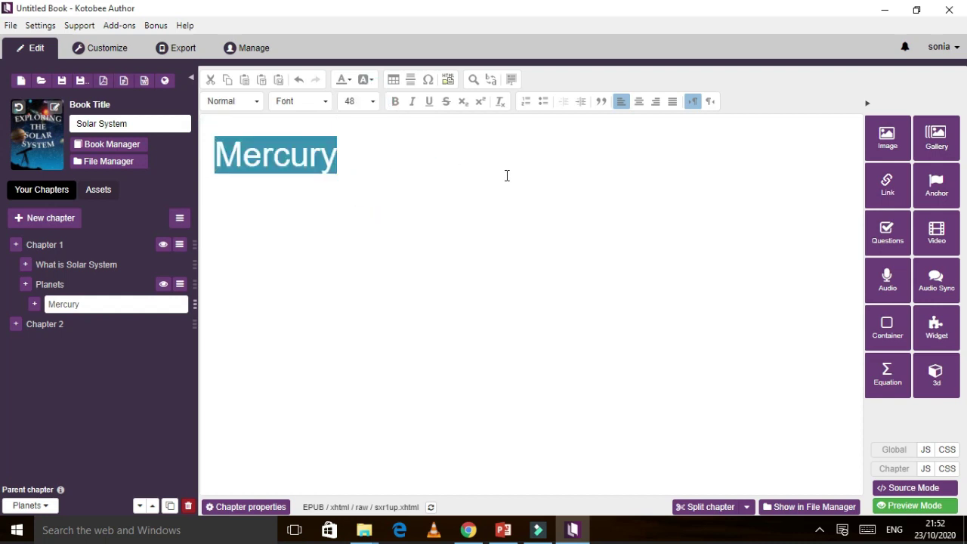
# Paste the copied paragraph describing Mercury on a new line below the Mercury heading.
pyautogui.click(474, 220)
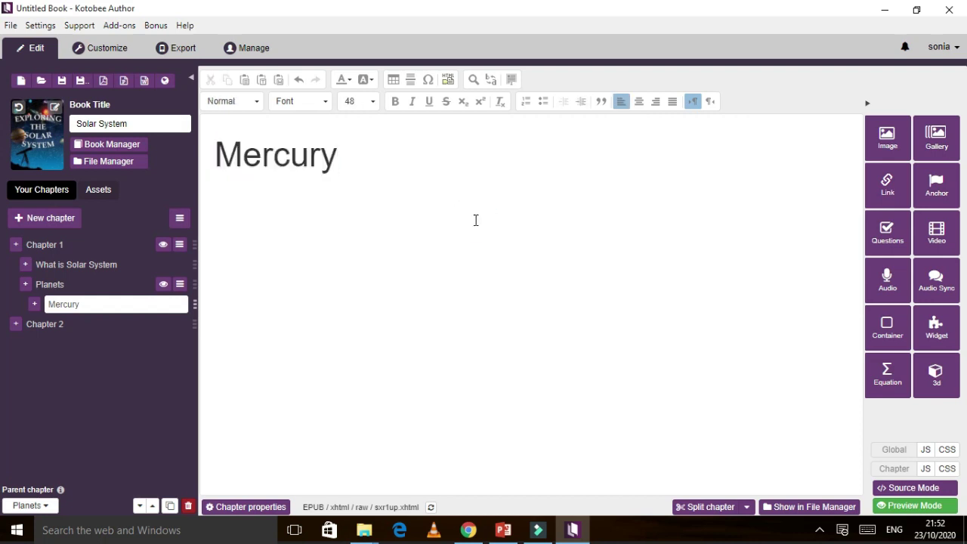
pyautogui.press('Return')
pyautogui.rightClick(395, 214)
pyautogui.click(412, 221)
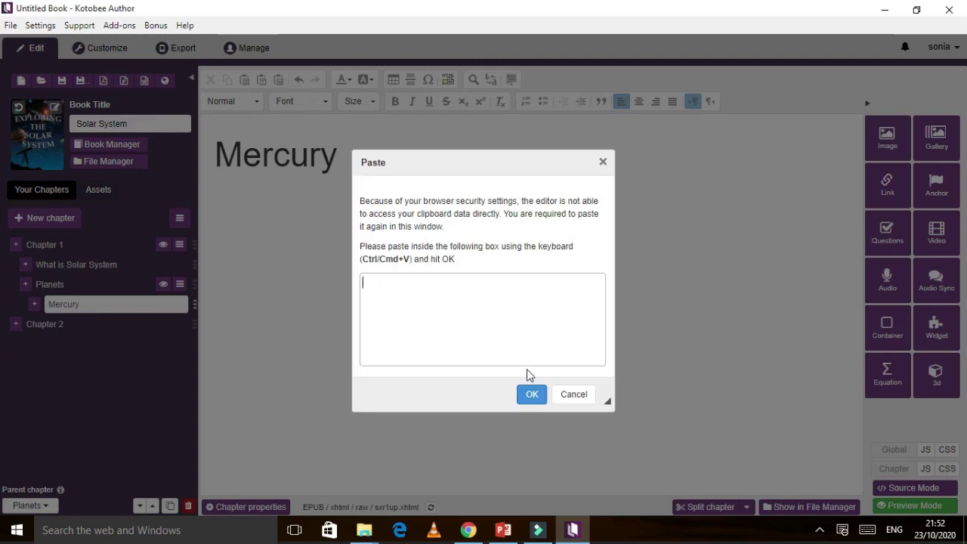
pyautogui.rightClick(387, 298)
pyautogui.click(421, 386)
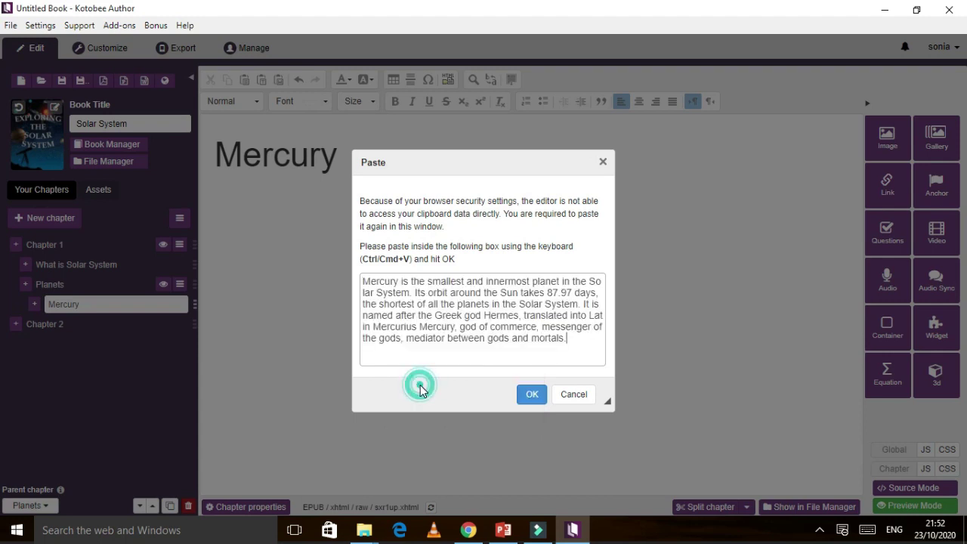
pyautogui.click(532, 393)
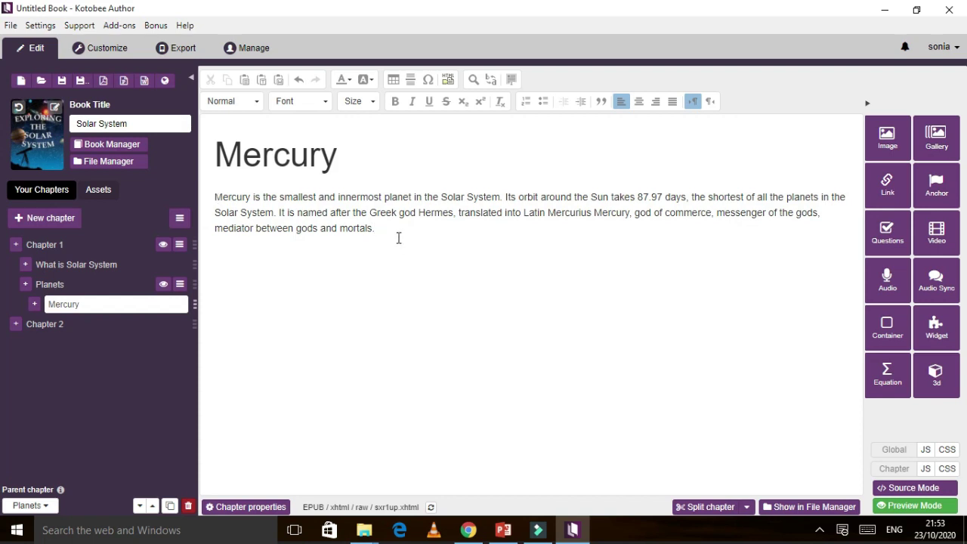
# Insert the MERCURY image from the my classroom materials folder below the Mercury paragraph, keeping the default layout.
pyautogui.click(889, 142)
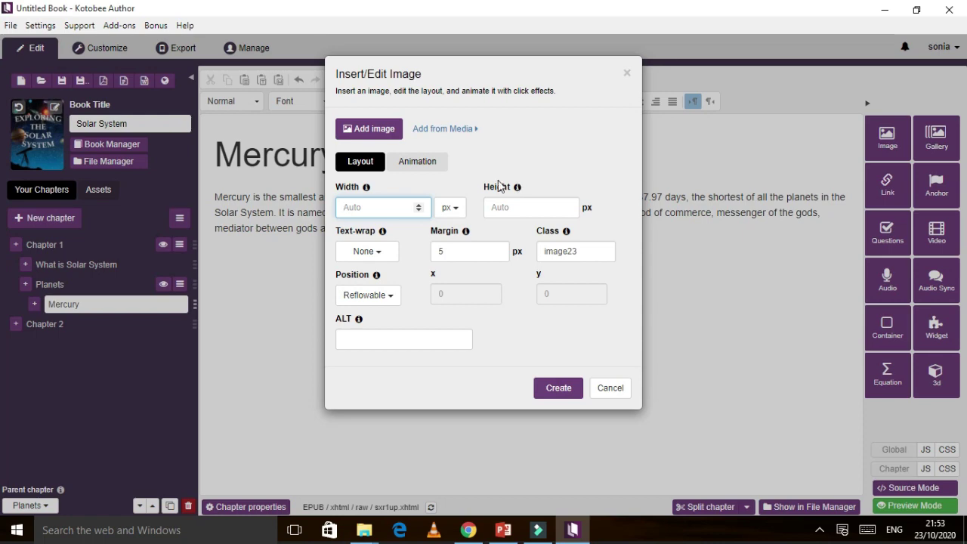
pyautogui.click(383, 132)
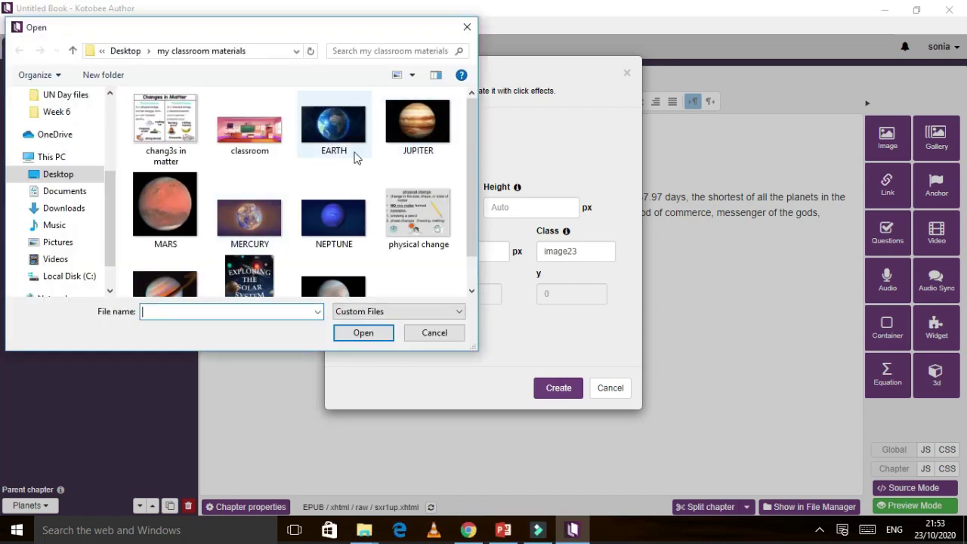
pyautogui.moveTo(474, 124); pyautogui.dragTo(474, 174)
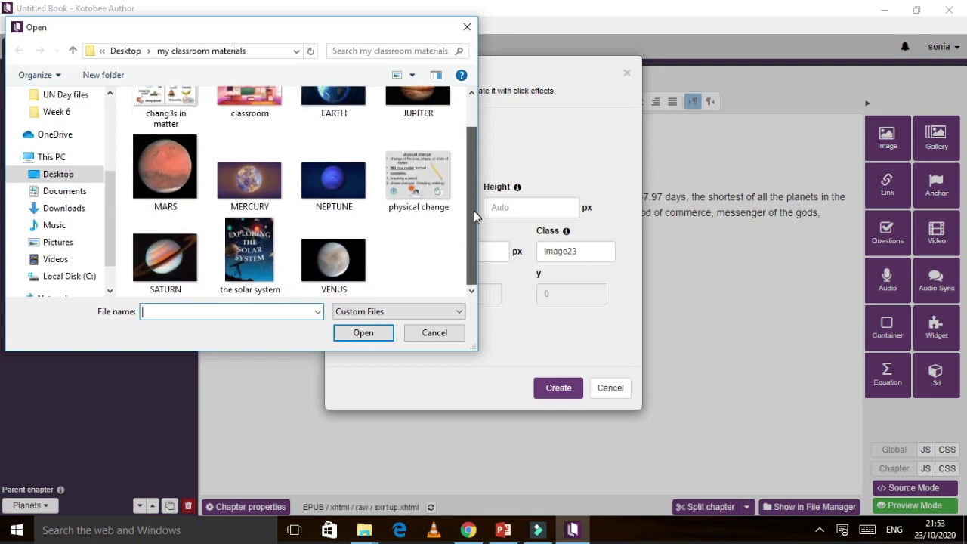
pyautogui.scroll(1, 287, 186)
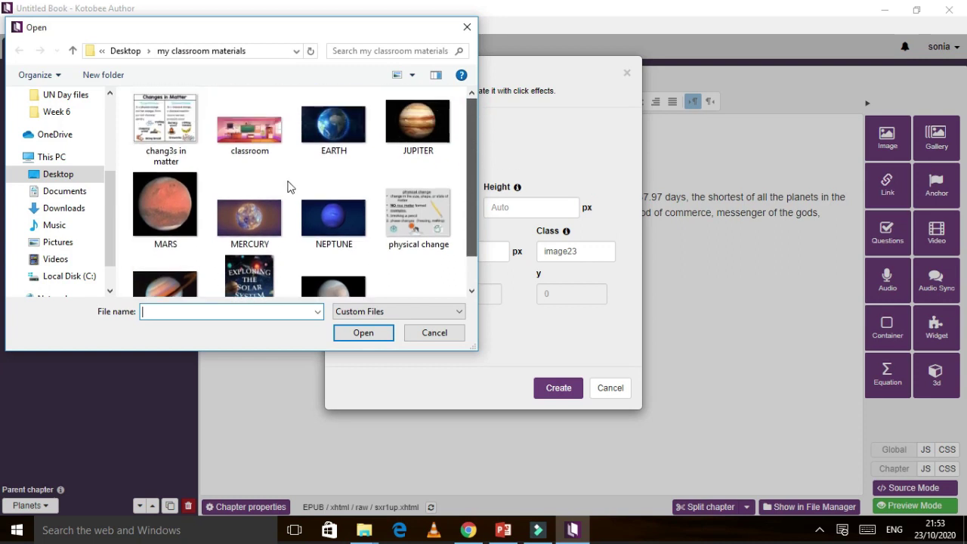
pyautogui.click(257, 221)
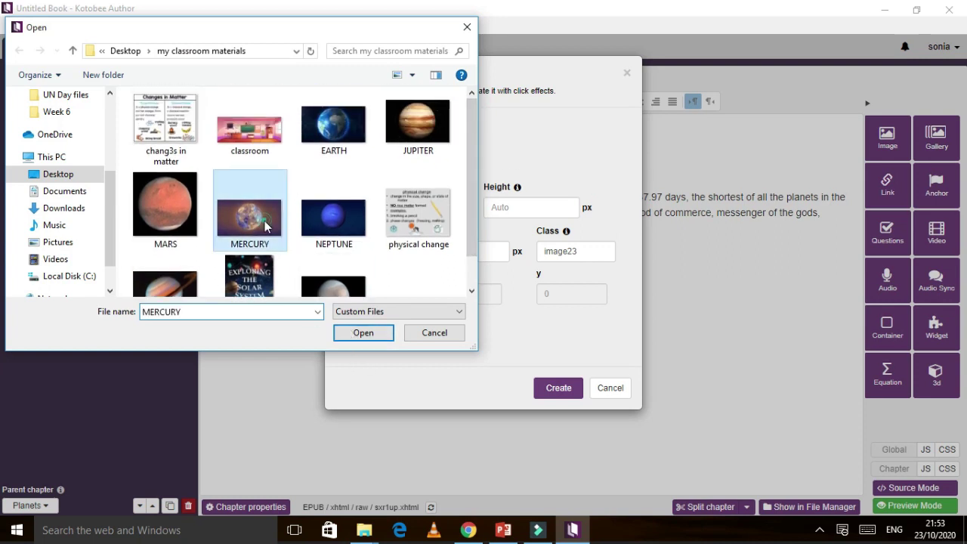
pyautogui.click(363, 337)
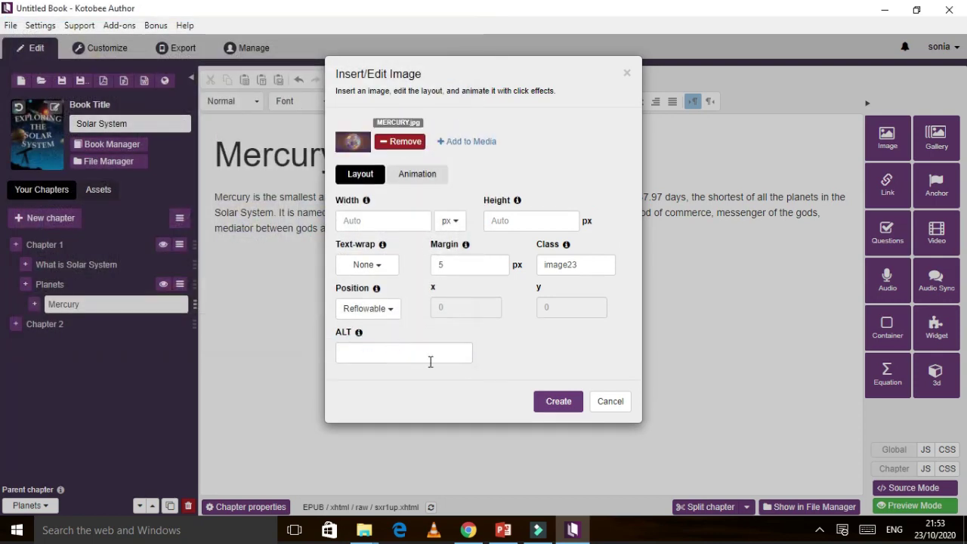
pyautogui.click(556, 395)
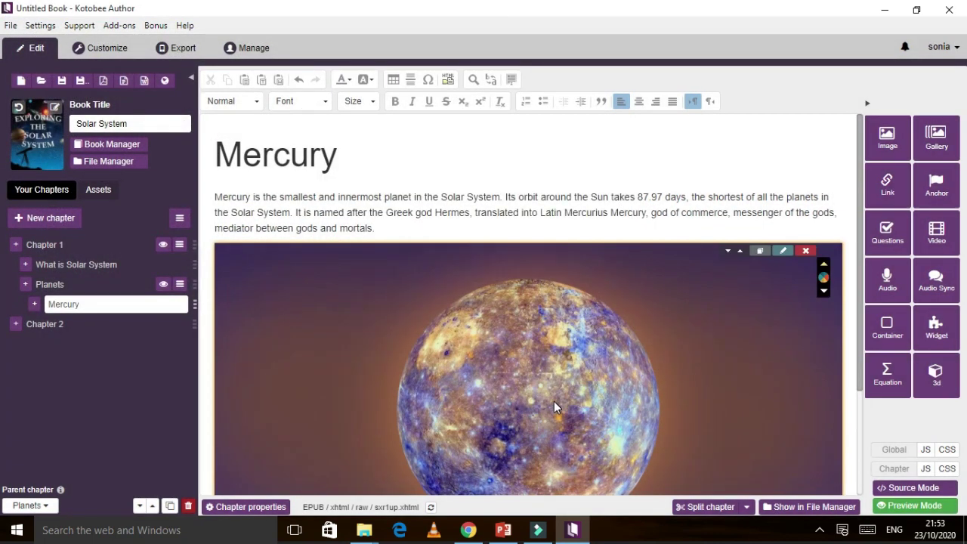
pyautogui.rightClick(554, 408)
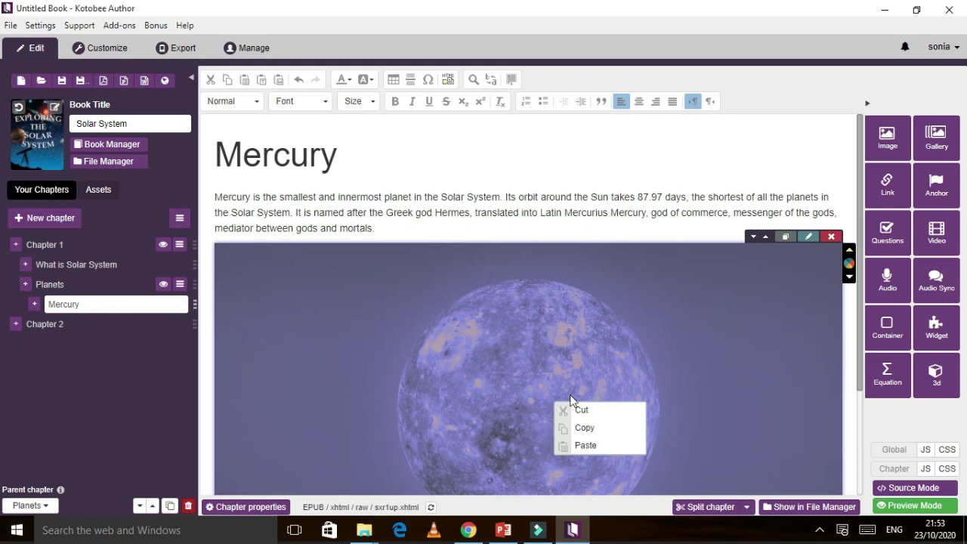
pyautogui.click(854, 421)
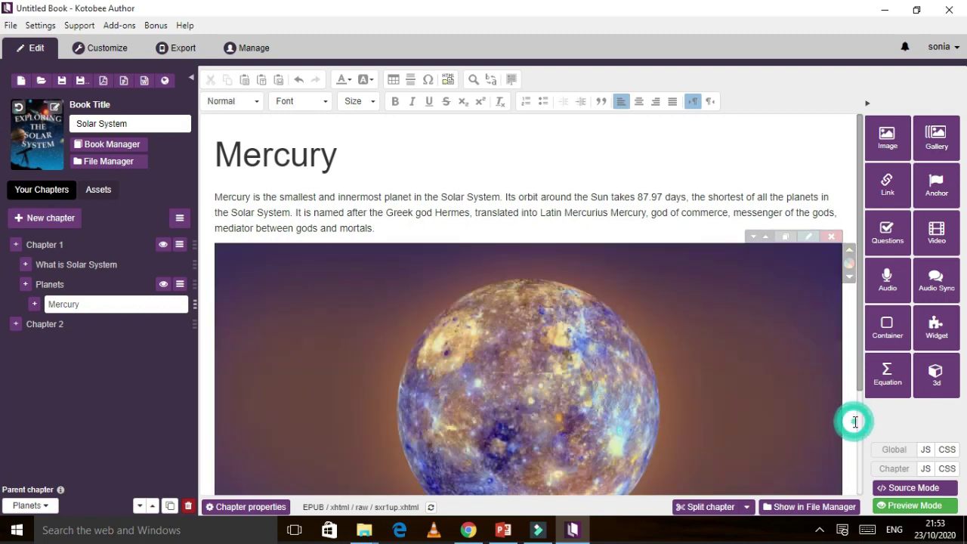
pyautogui.click(774, 154)
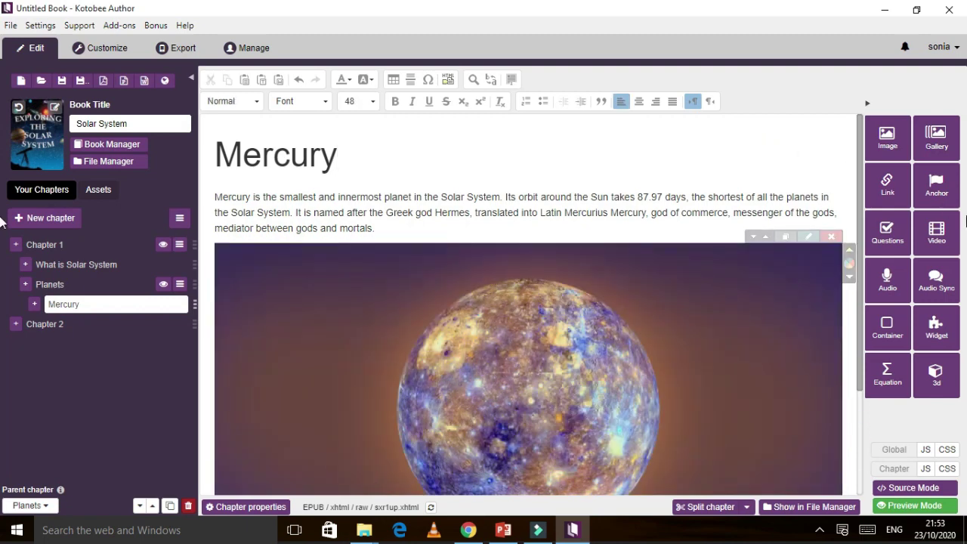
pyautogui.moveTo(859, 134); pyautogui.dragTo(874, 268)
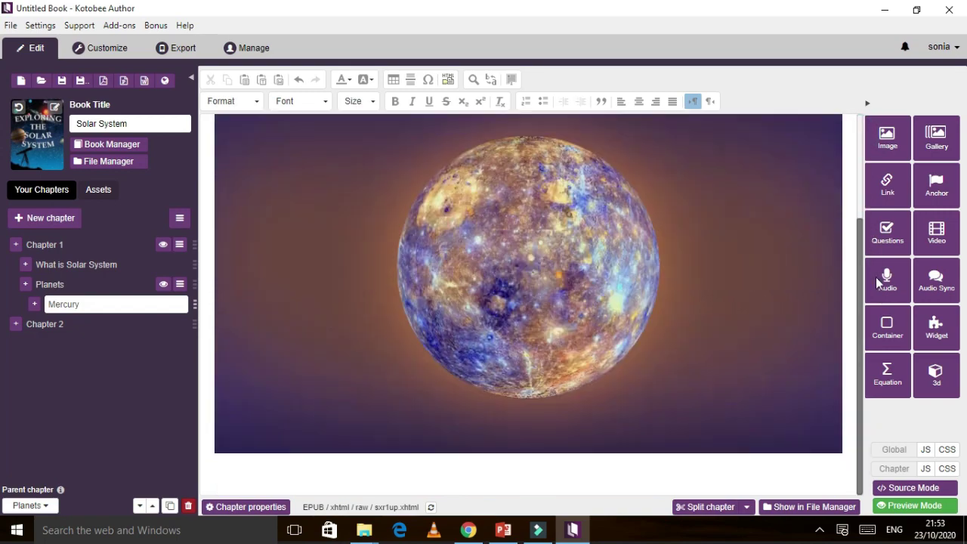
pyautogui.moveTo(860, 227); pyautogui.dragTo(850, 126)
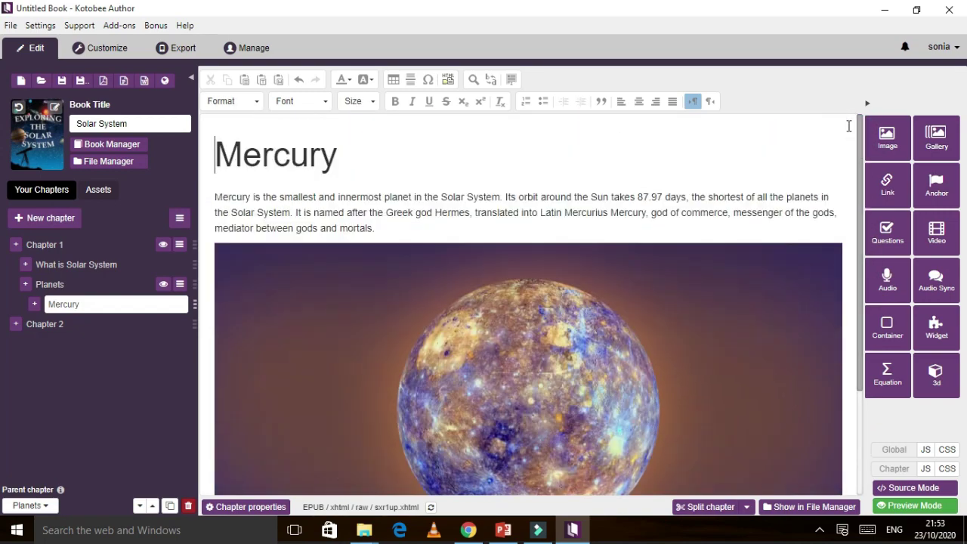
# Preview the e-book on the simulated phone and open its Mercury chapter to check the text and image.
pyautogui.click(99, 49)
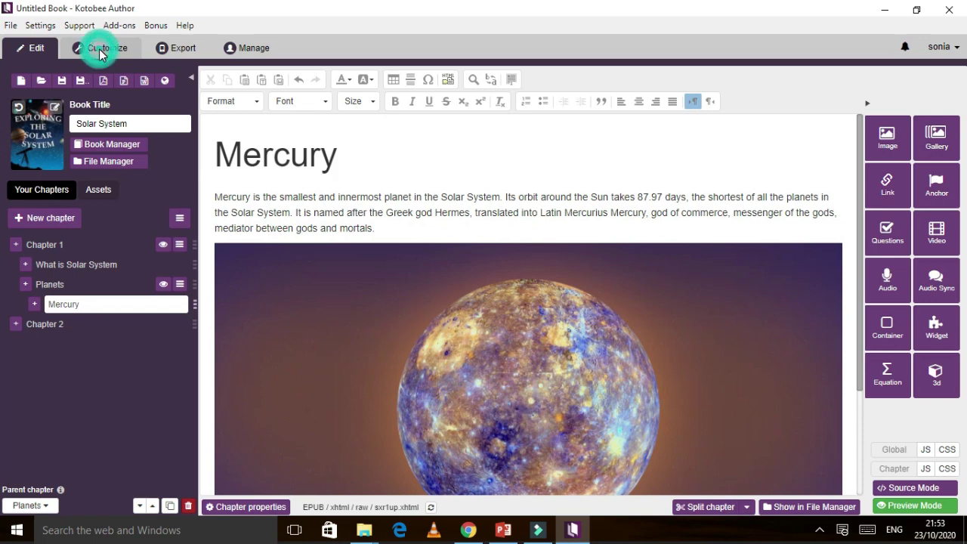
pyautogui.click(102, 53)
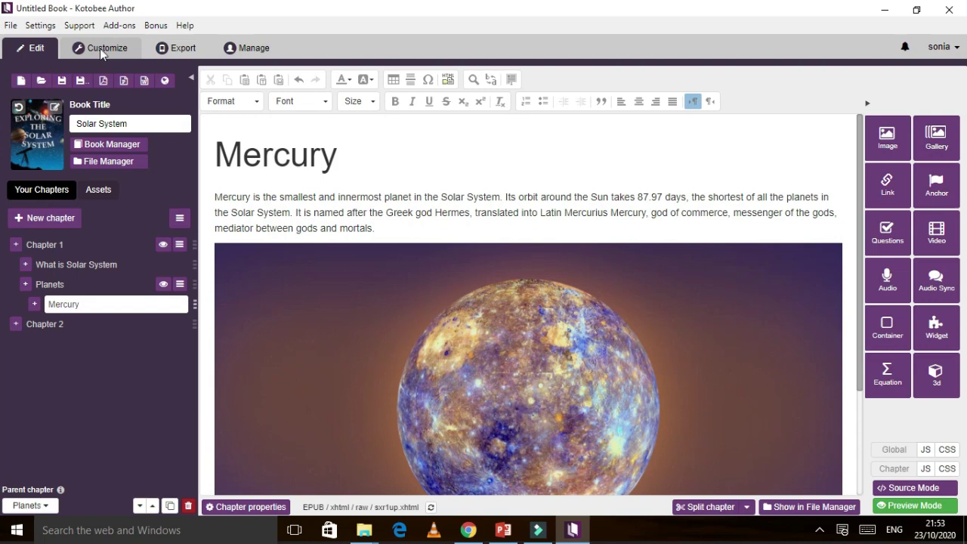
pyautogui.click(97, 48)
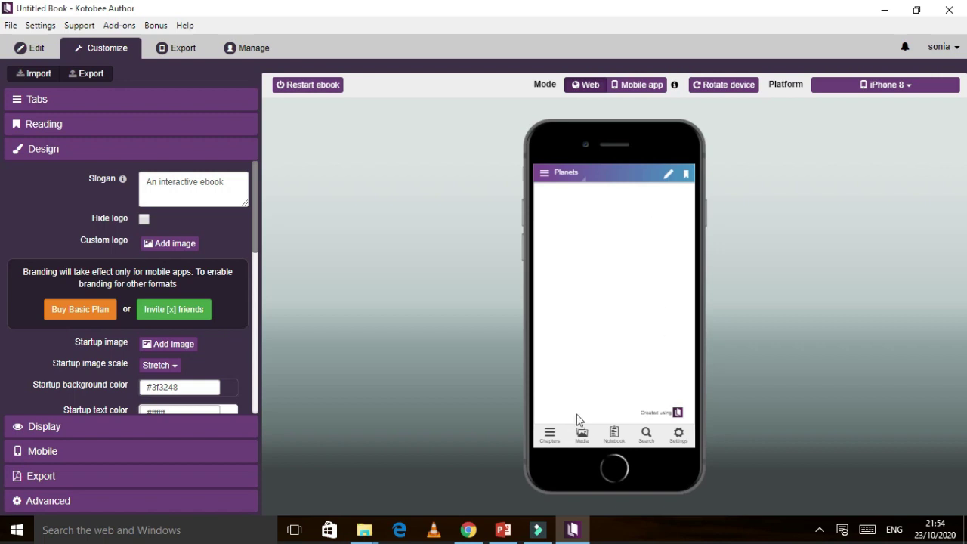
pyautogui.click(545, 173)
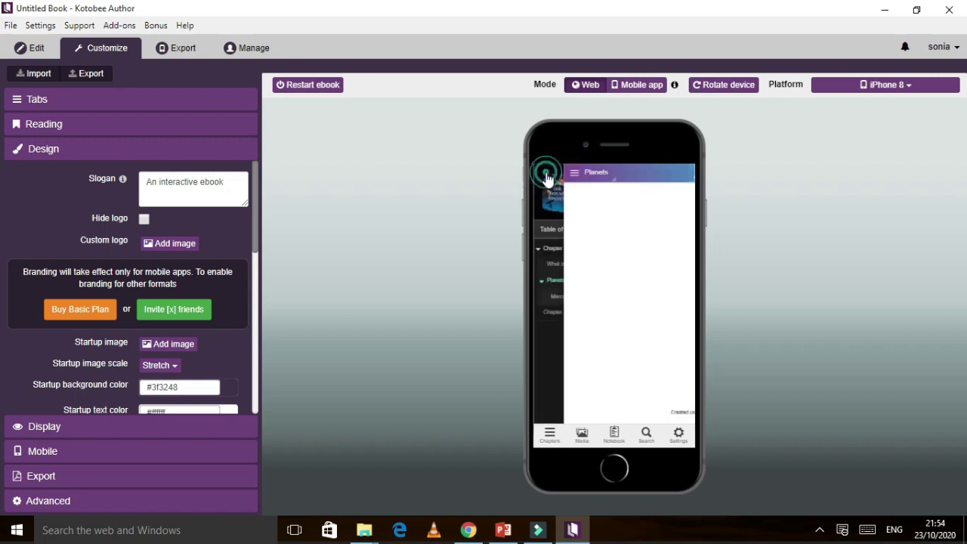
pyautogui.click(566, 299)
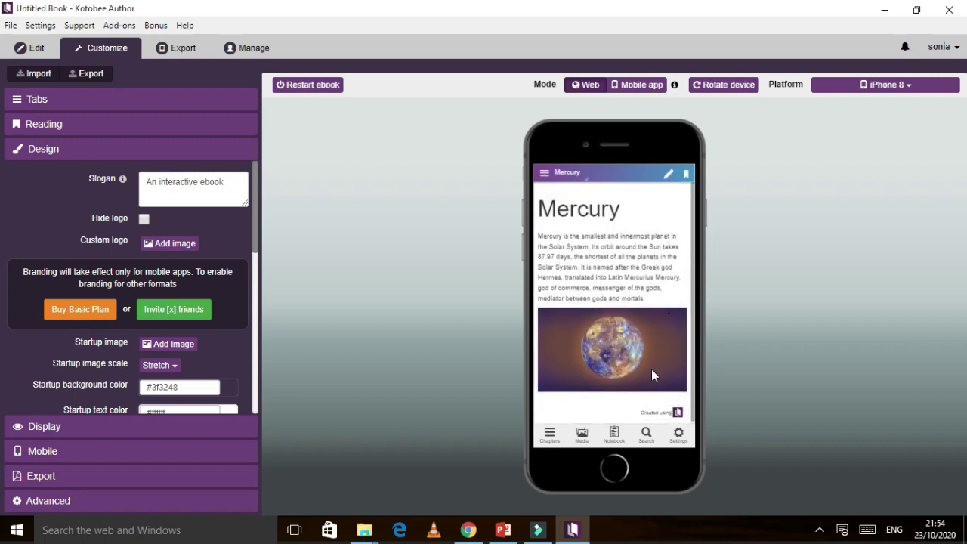
# Set the preview platform to Samsung Galaxy S5.
pyautogui.click(905, 86)
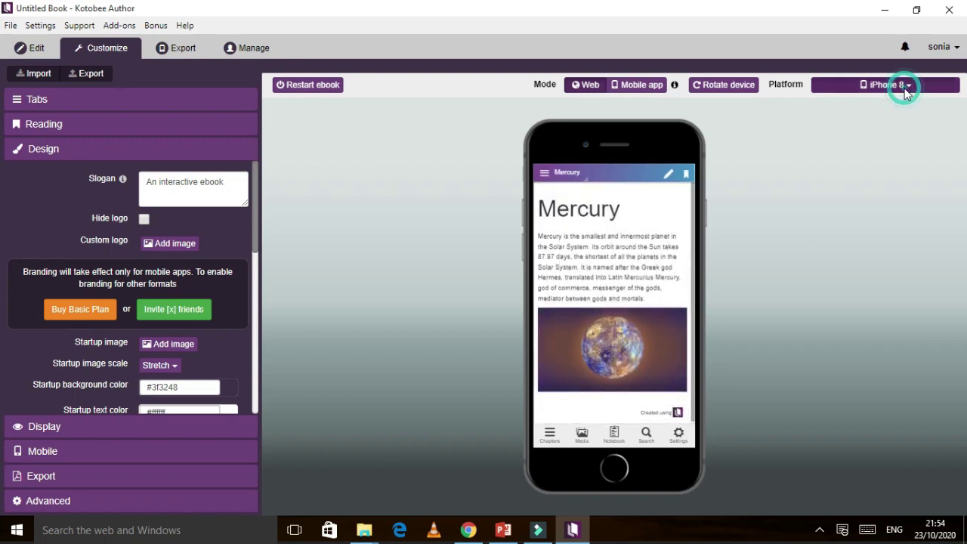
pyautogui.moveTo(956, 183); pyautogui.dragTo(944, 129)
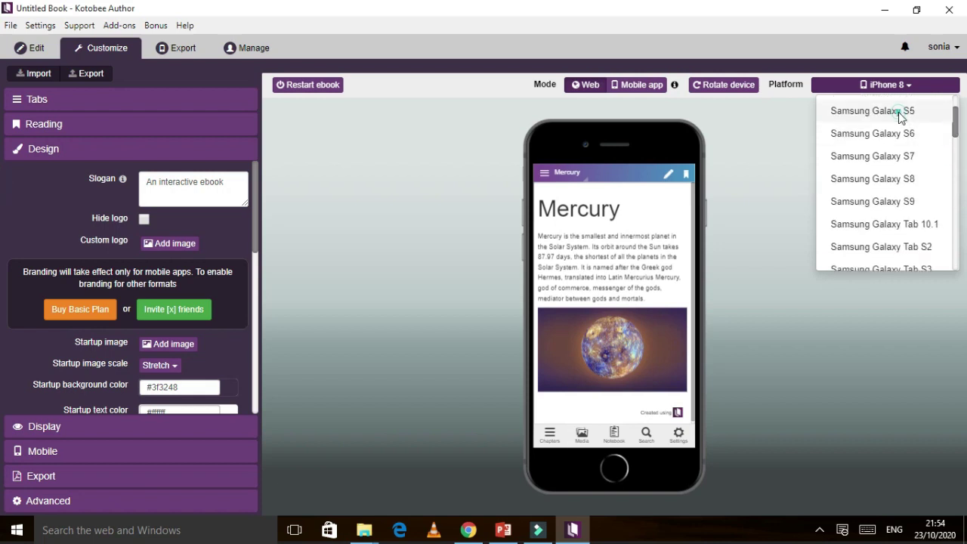
pyautogui.click(900, 115)
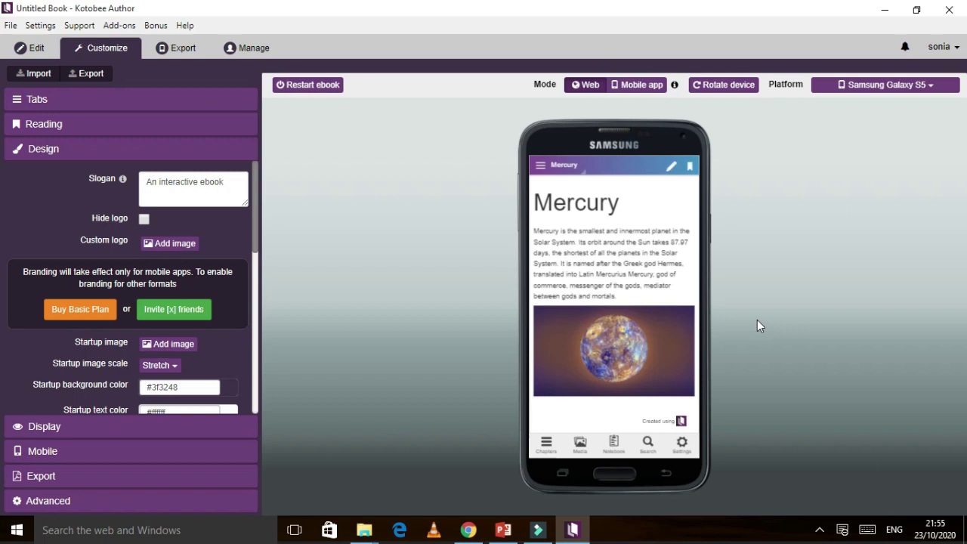
# Return to editing and try to save the book as Solar System.epub in my classroom materials, declining to replace the existing file.
pyautogui.click(37, 47)
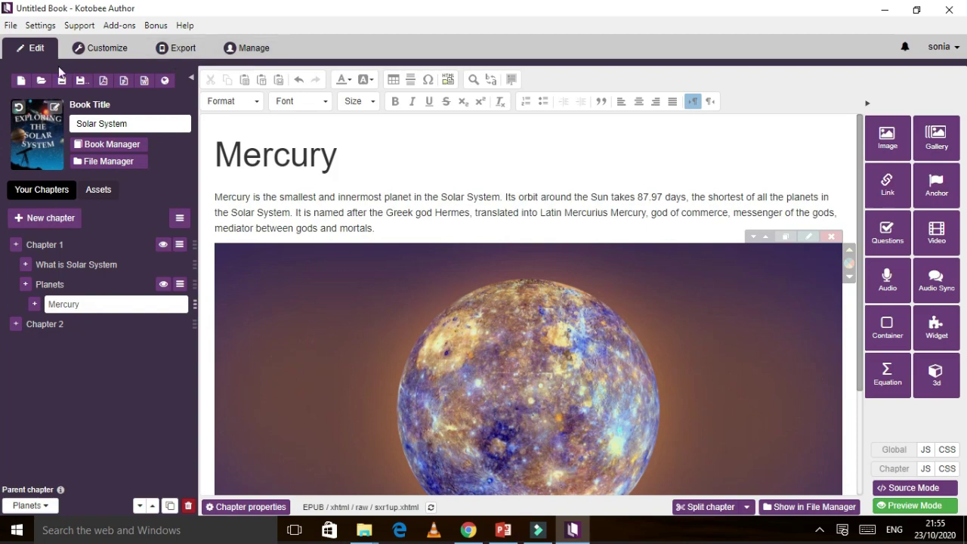
pyautogui.click(10, 27)
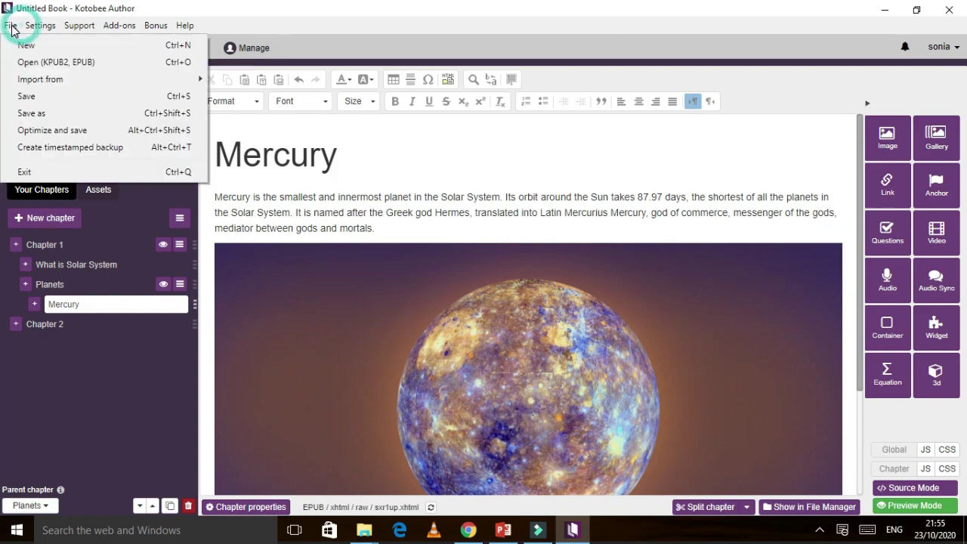
pyautogui.click(23, 96)
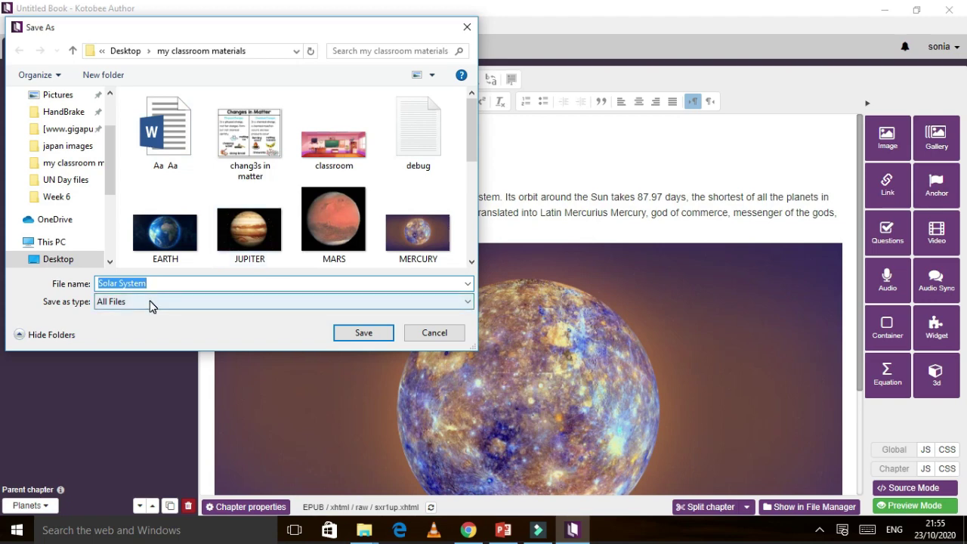
pyautogui.press('BackSpace')
pyautogui.write('solr')
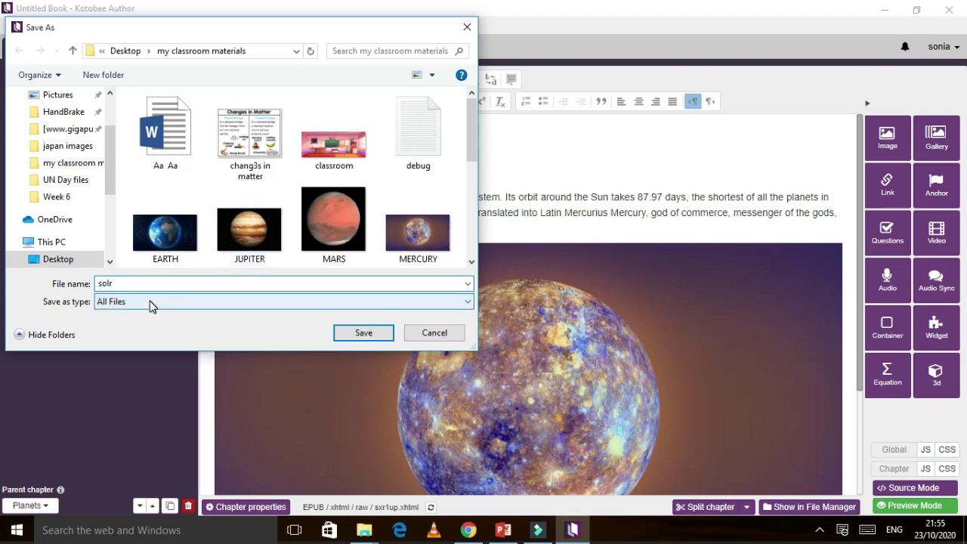
pyautogui.press('BackSpace')
pyautogui.write('ar')
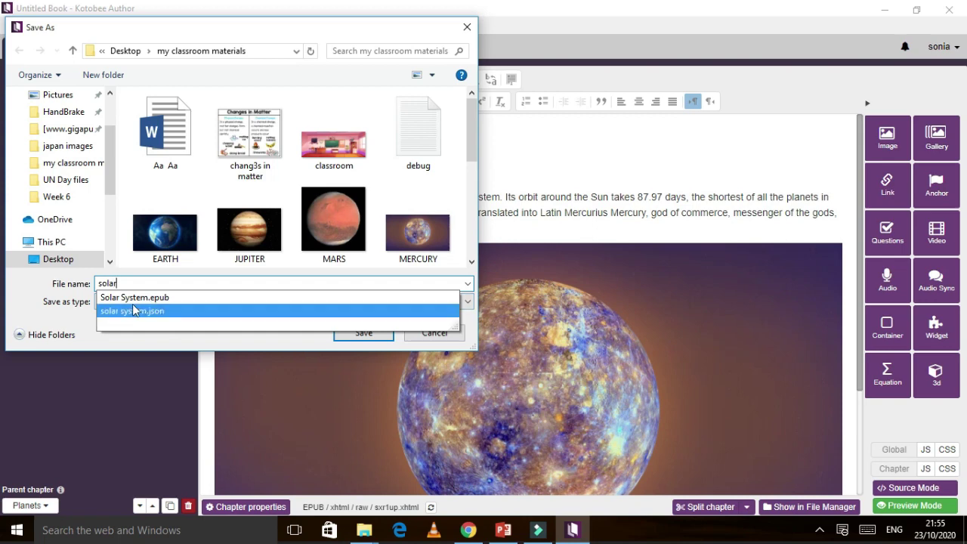
pyautogui.click(120, 300)
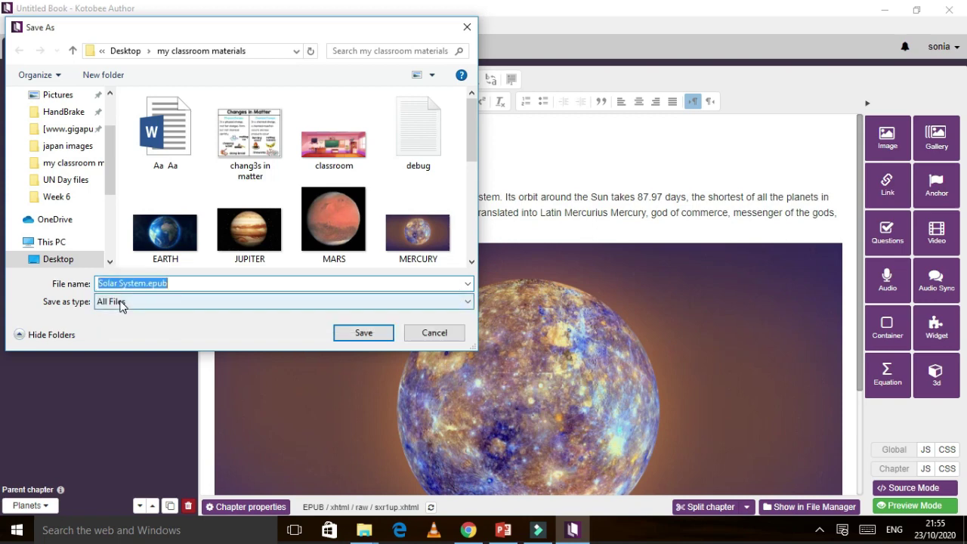
pyautogui.click(382, 337)
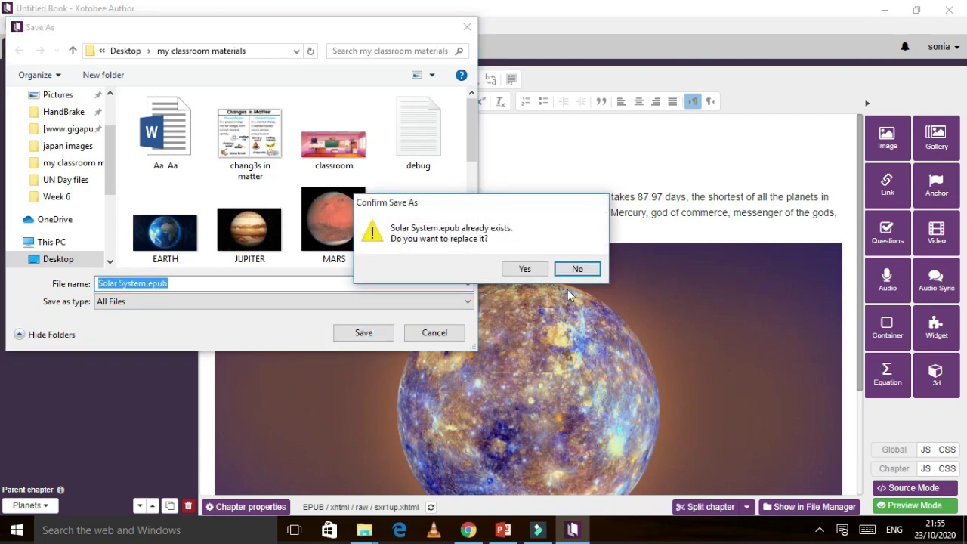
pyautogui.click(210, 287)
pyautogui.click(578, 269)
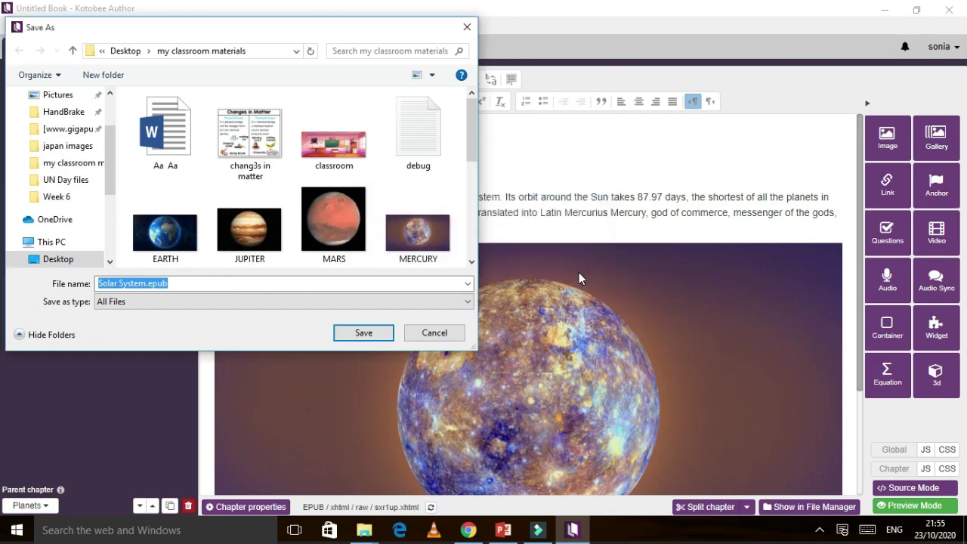
# Change the file name to "Solar System 2epub" and save the book in the my classroom materials folder.
pyautogui.click(148, 283)
pyautogui.write('2')
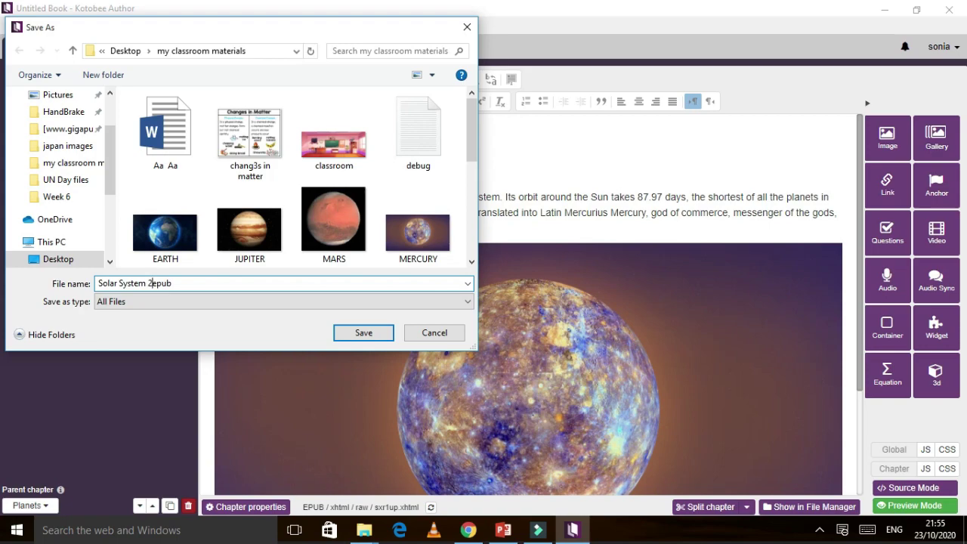
pyautogui.click(375, 333)
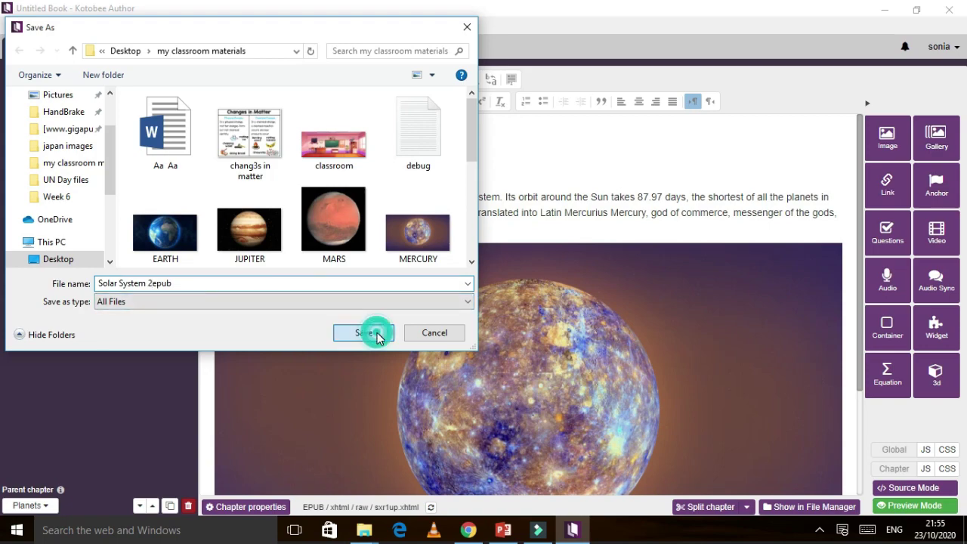
pyautogui.click(377, 333)
pyautogui.click(377, 333)
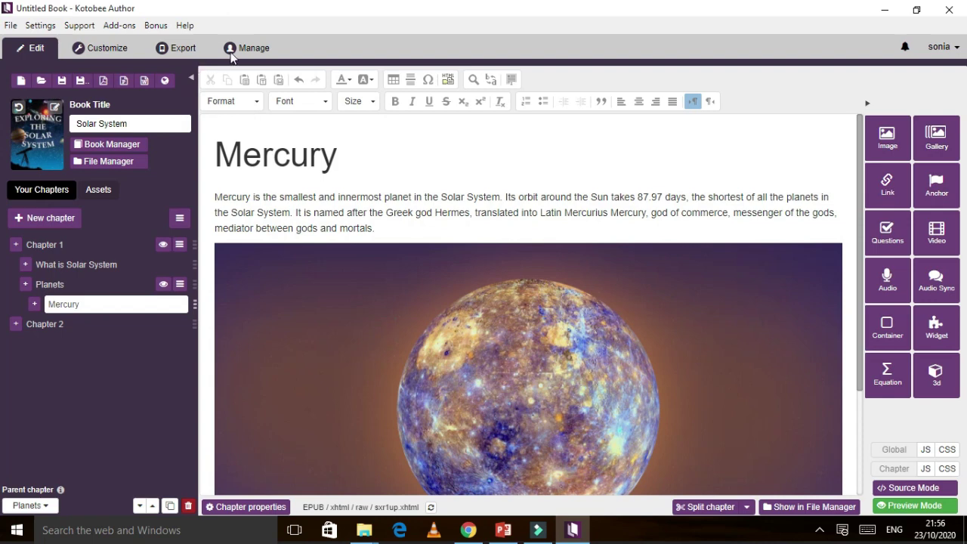
pyautogui.click(178, 47)
pyautogui.click(174, 50)
pyautogui.click(179, 49)
pyautogui.click(188, 50)
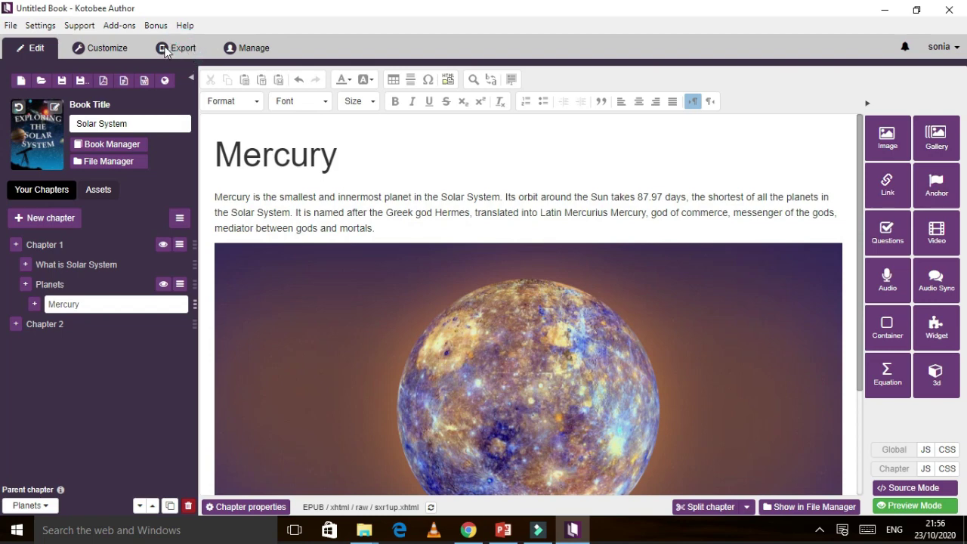
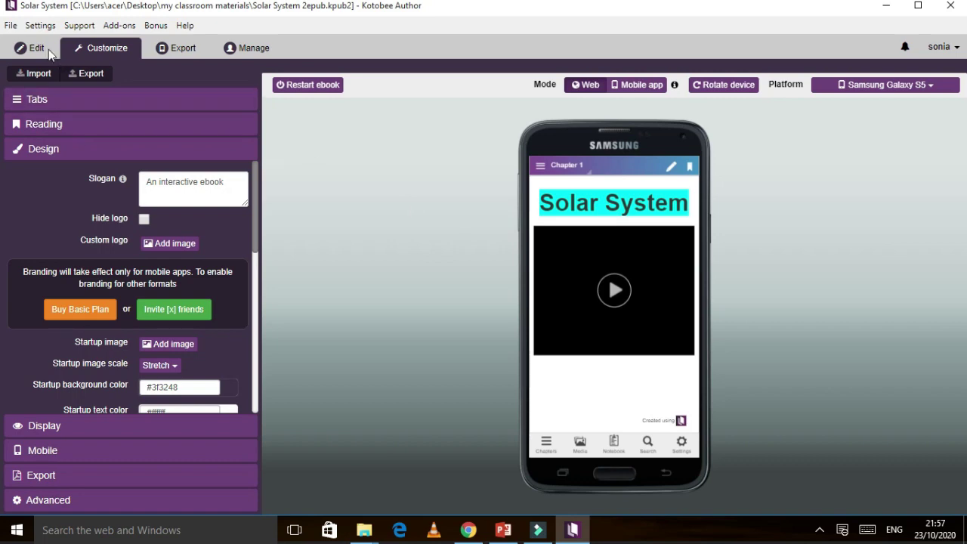
# Return from the phone preview to editing the Mercury page.
pyautogui.click(44, 47)
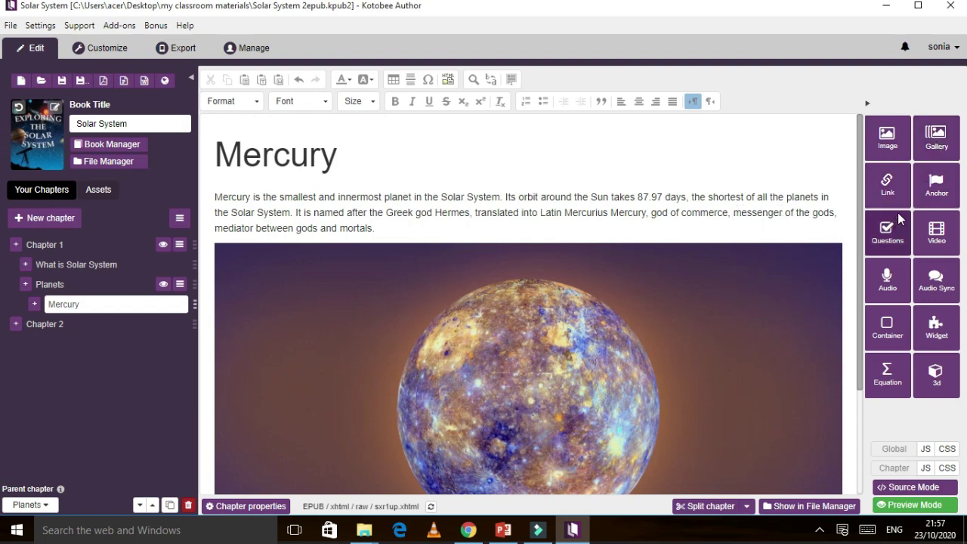
pyautogui.moveTo(776, 266)
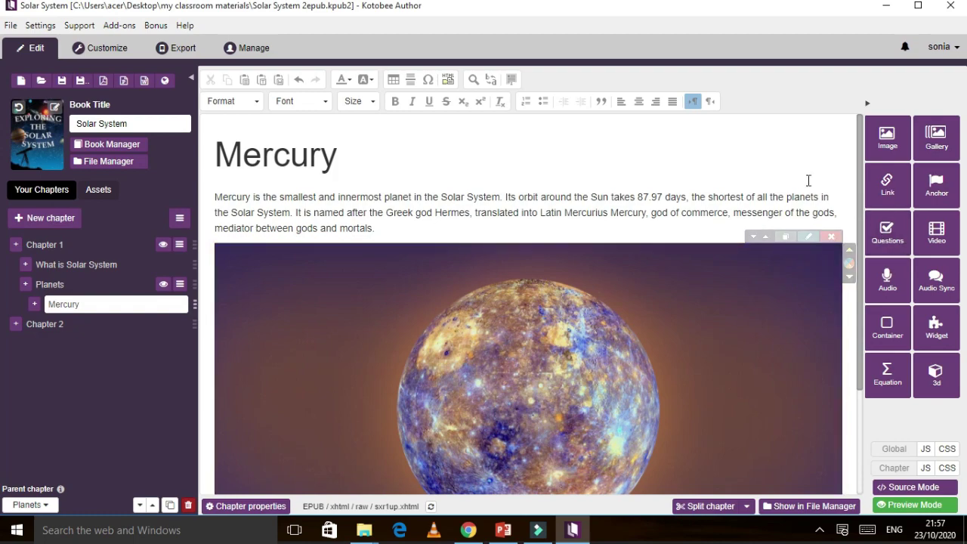
# Try to insert a link on the empty line below the Mercury image.
pyautogui.moveTo(860, 146); pyautogui.dragTo(861, 379)
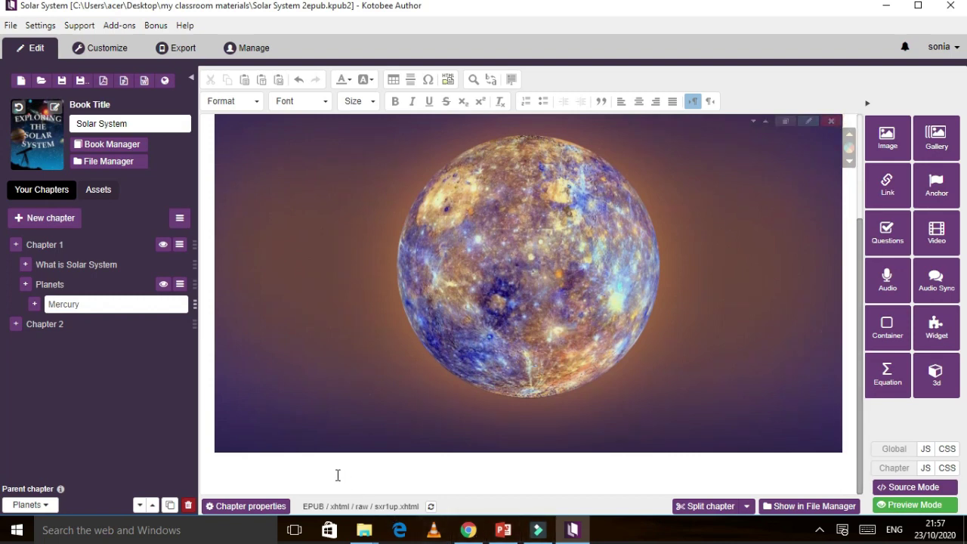
pyautogui.click(270, 466)
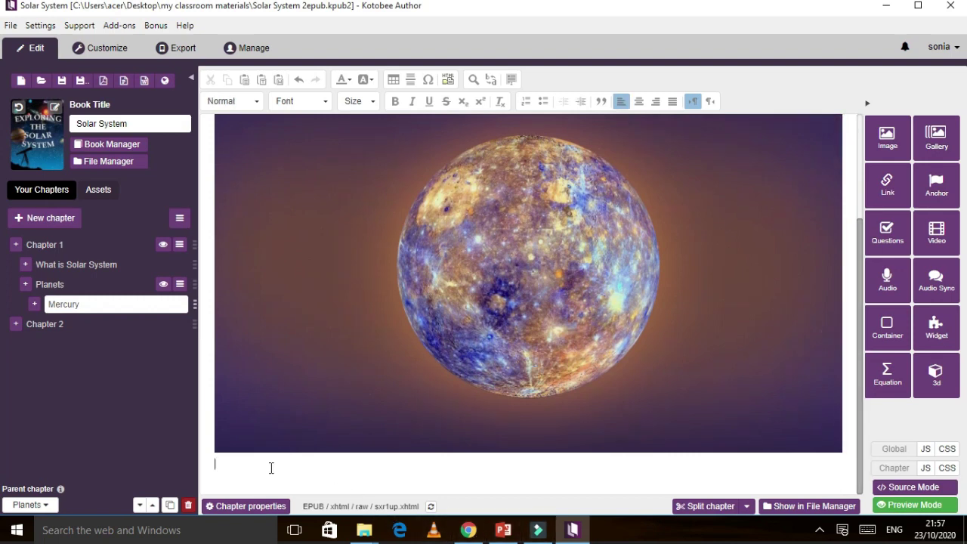
pyautogui.click(886, 185)
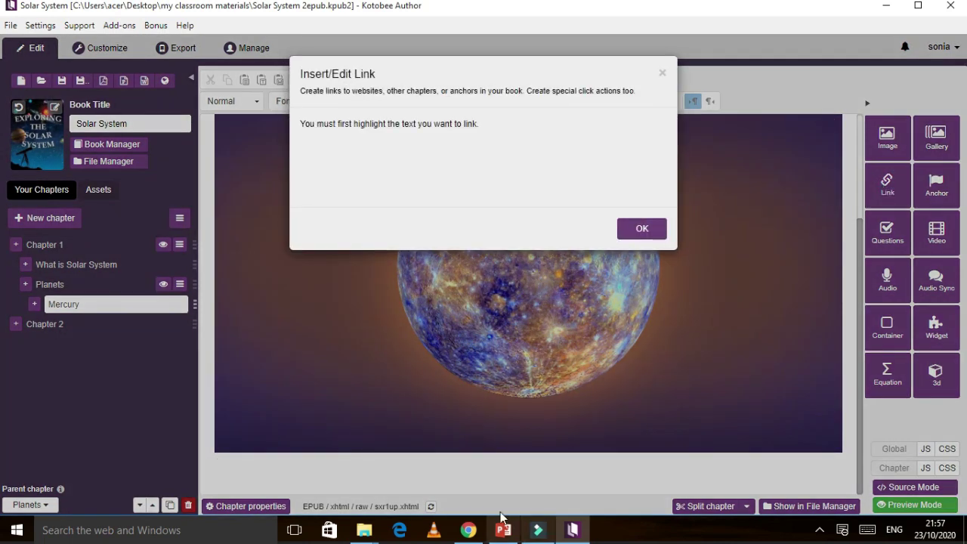
# Switch to Chrome, open YouTube in a new tab and search for "facts about mercury planet".
pyautogui.click(469, 532)
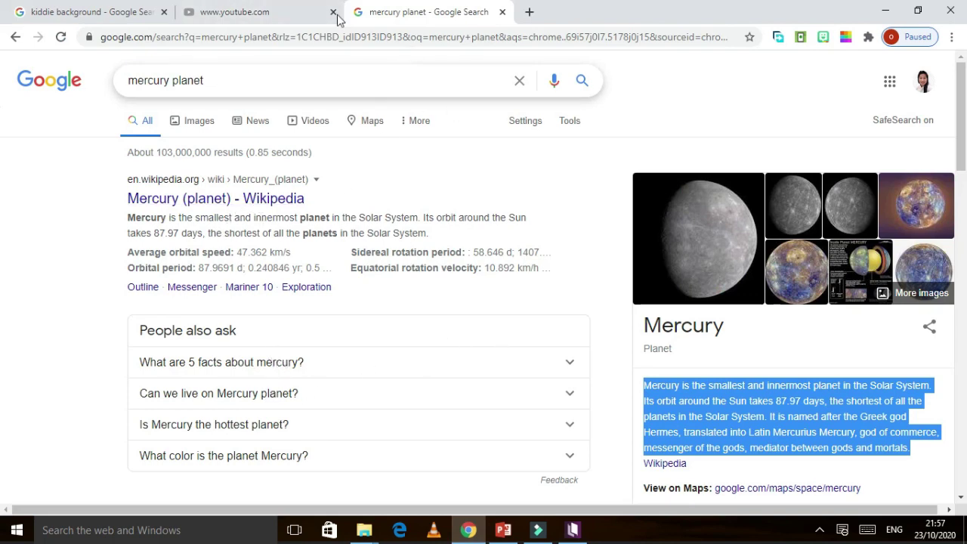
pyautogui.click(529, 12)
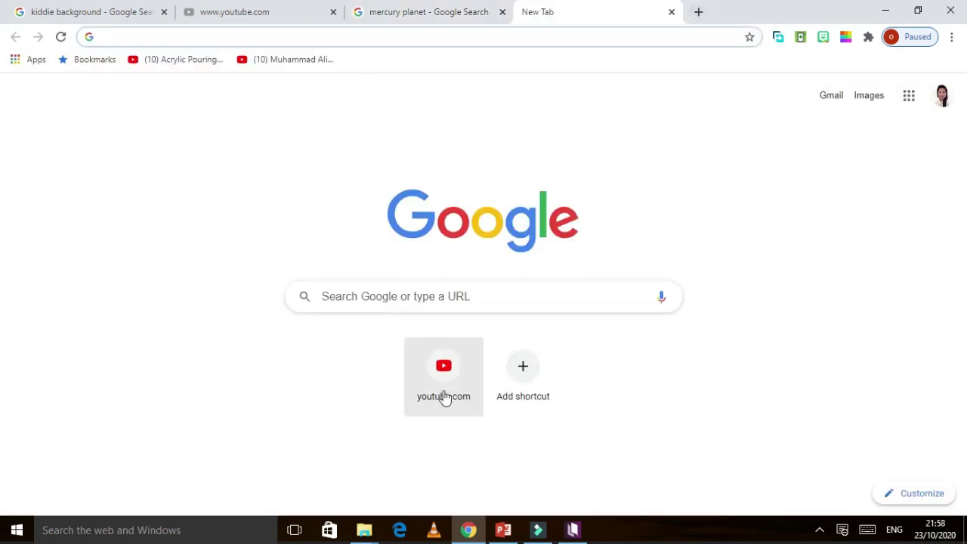
pyautogui.click(444, 382)
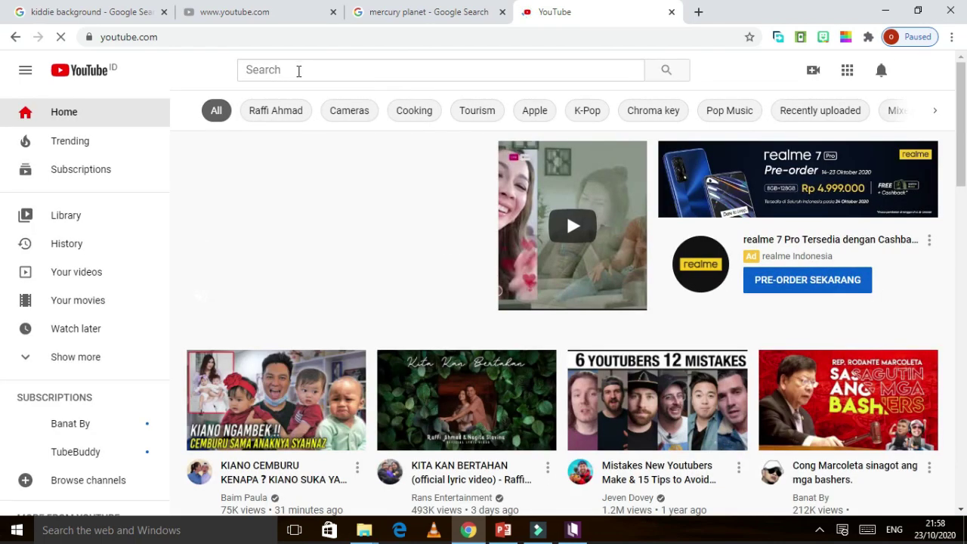
pyautogui.click(289, 71)
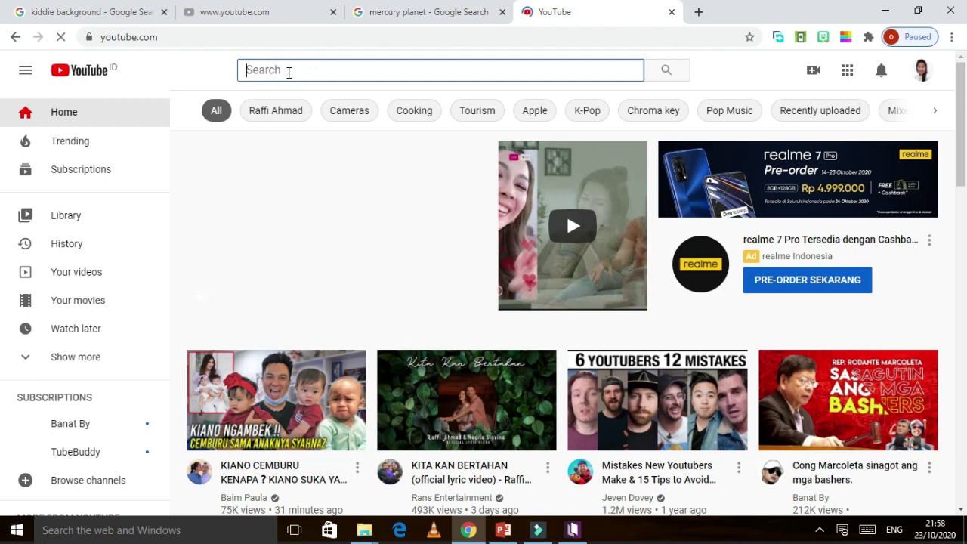
pyautogui.write('facts ab')
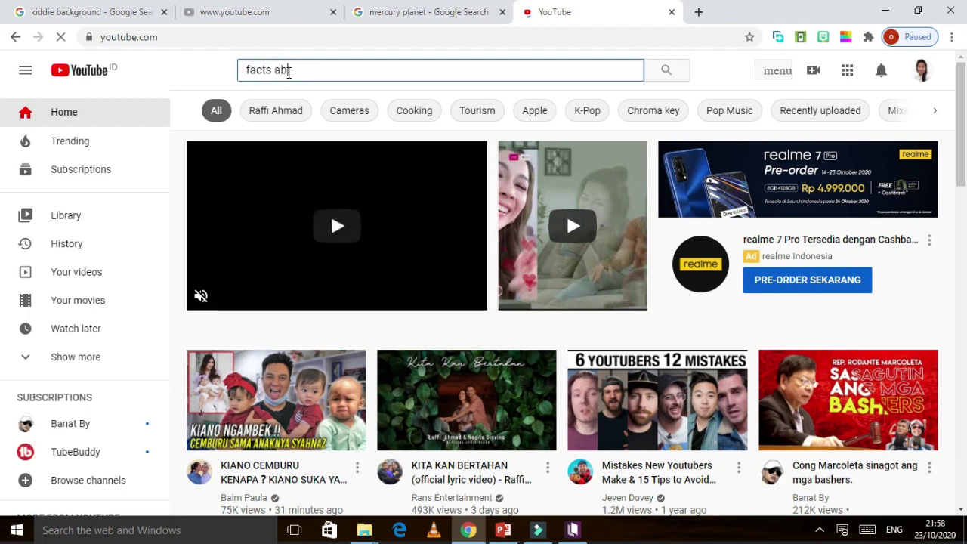
pyautogui.write('out mer')
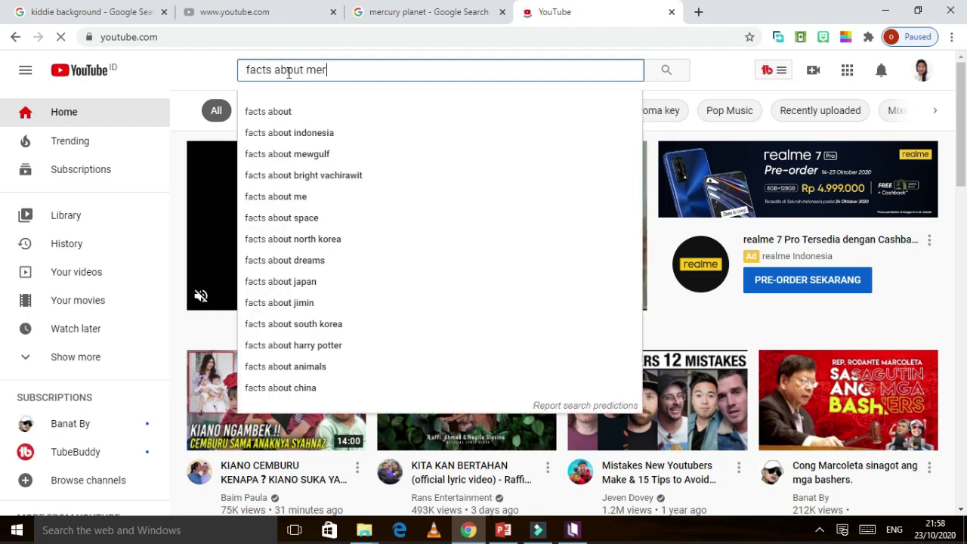
pyautogui.write('cury')
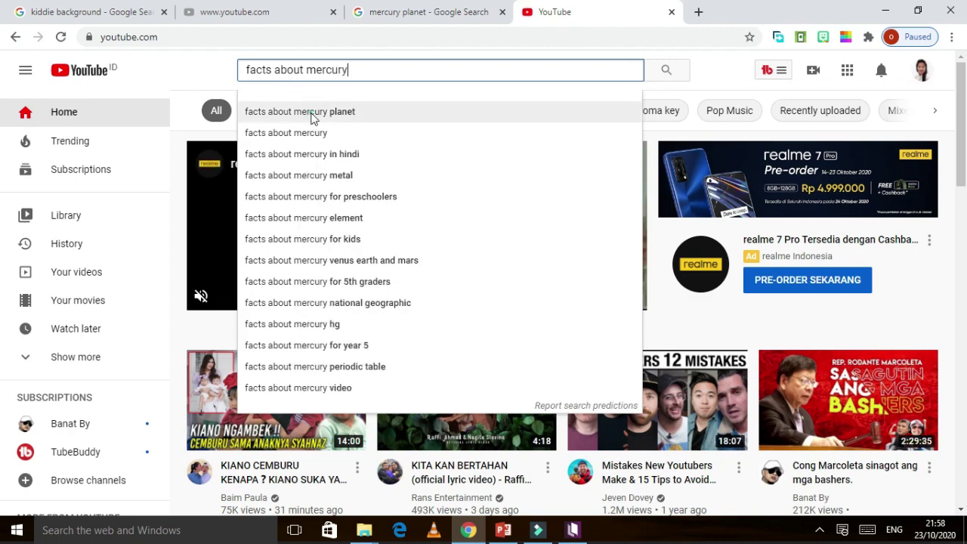
pyautogui.click(309, 115)
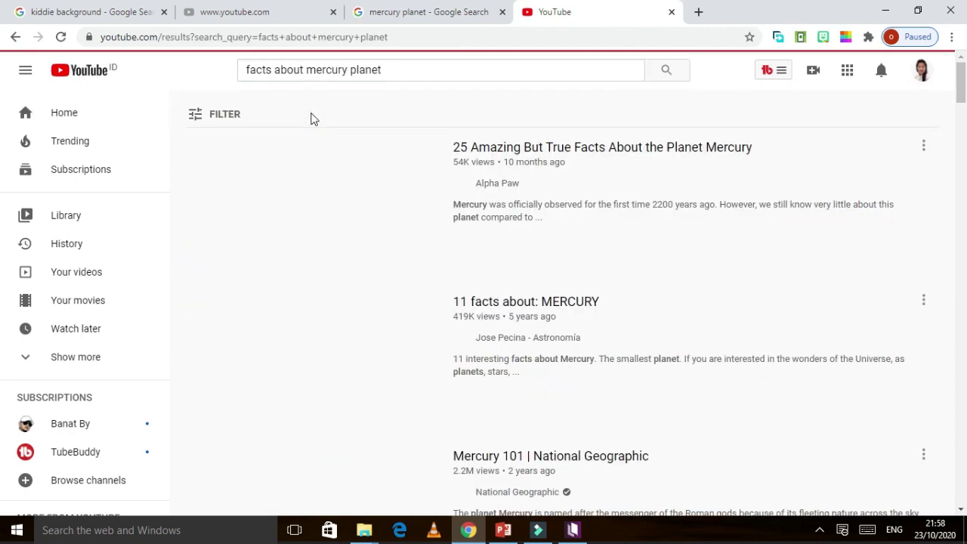
# Open the "11 facts about: MERCURY" video, pausing it, and copy its web address.
pyautogui.click(529, 286)
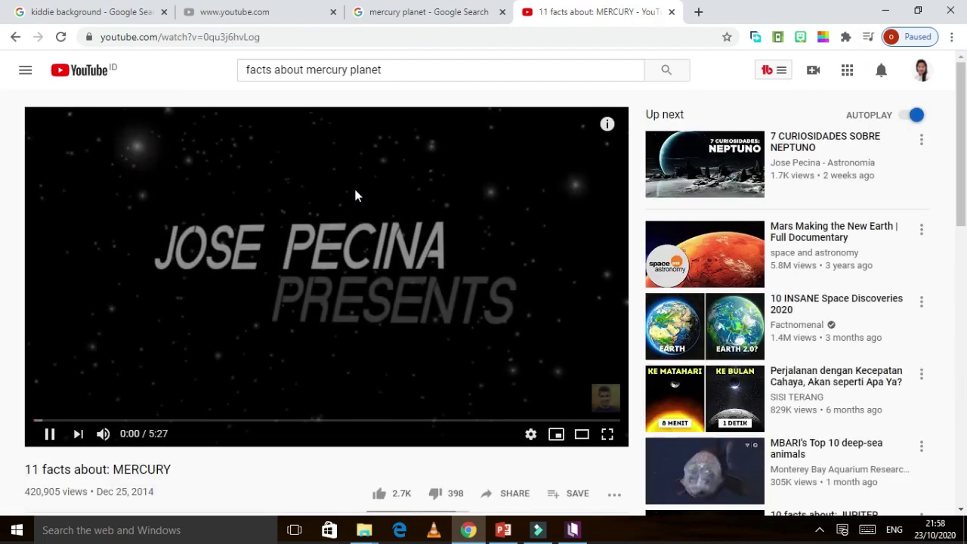
pyautogui.click(139, 36)
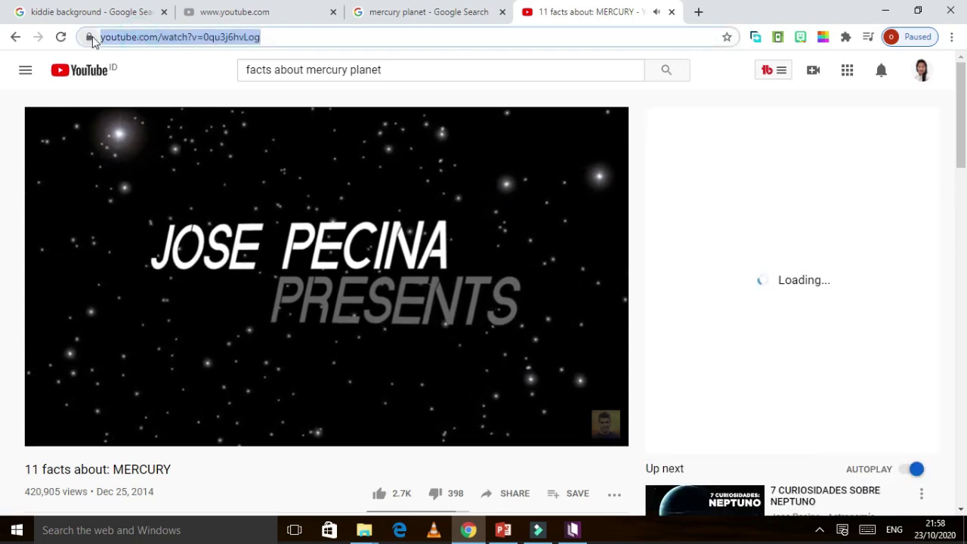
pyautogui.click(58, 401)
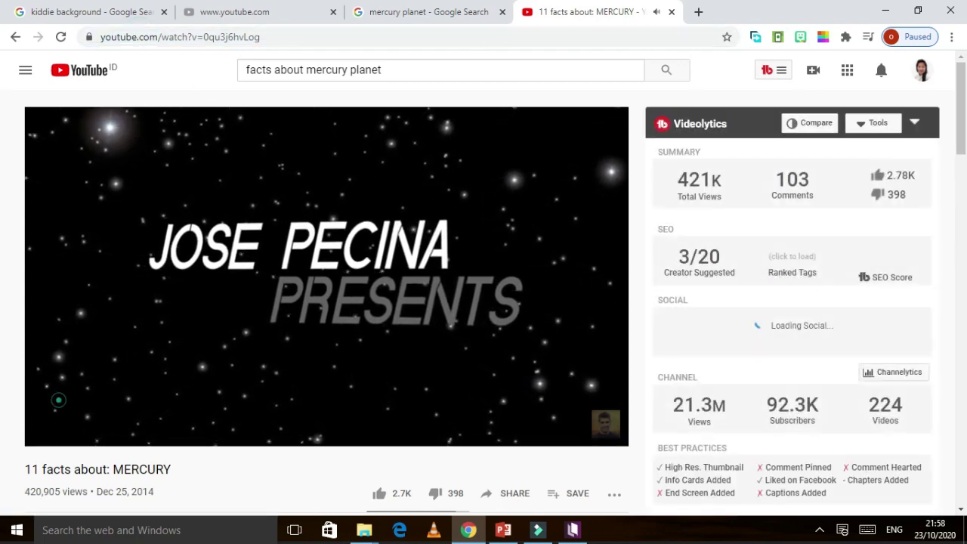
pyautogui.click(134, 303)
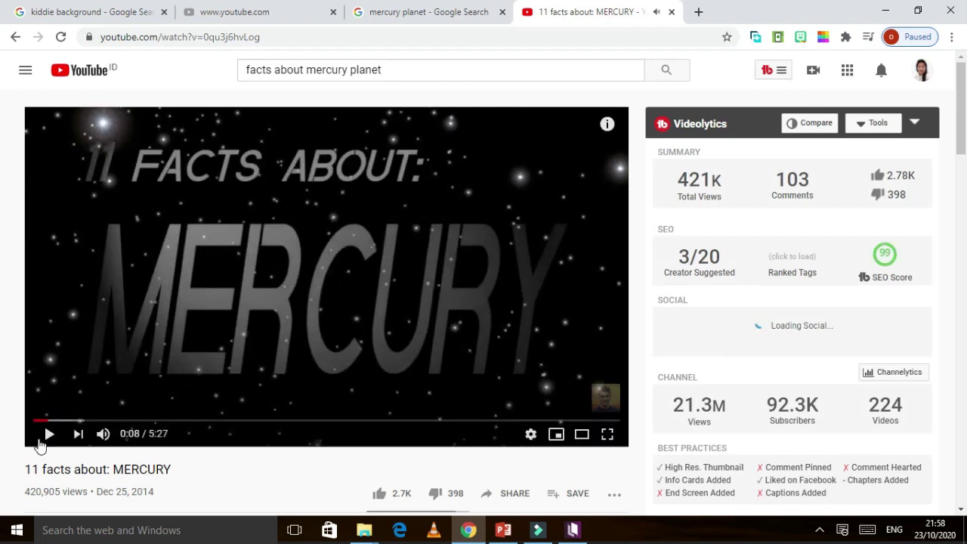
pyautogui.click(261, 37)
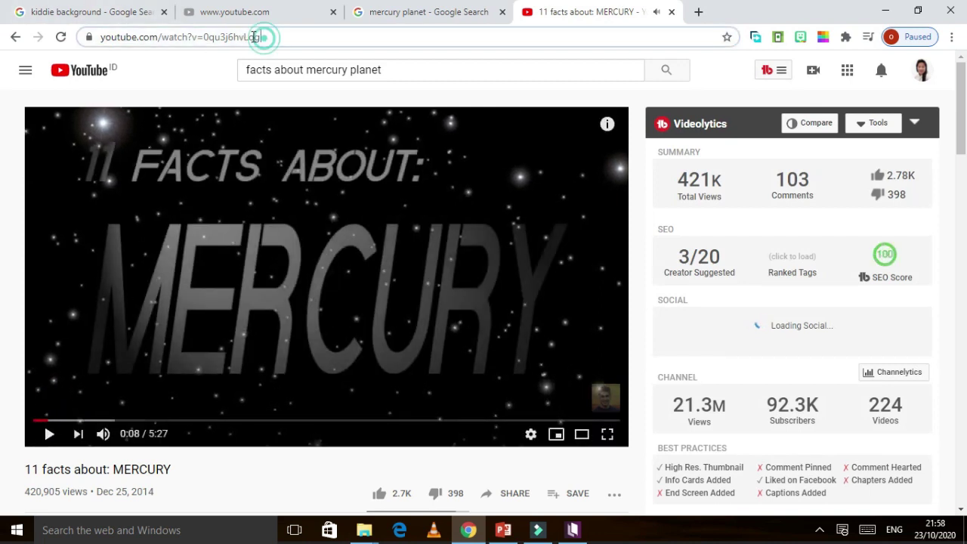
pyautogui.moveTo(255, 38); pyautogui.dragTo(94, 35)
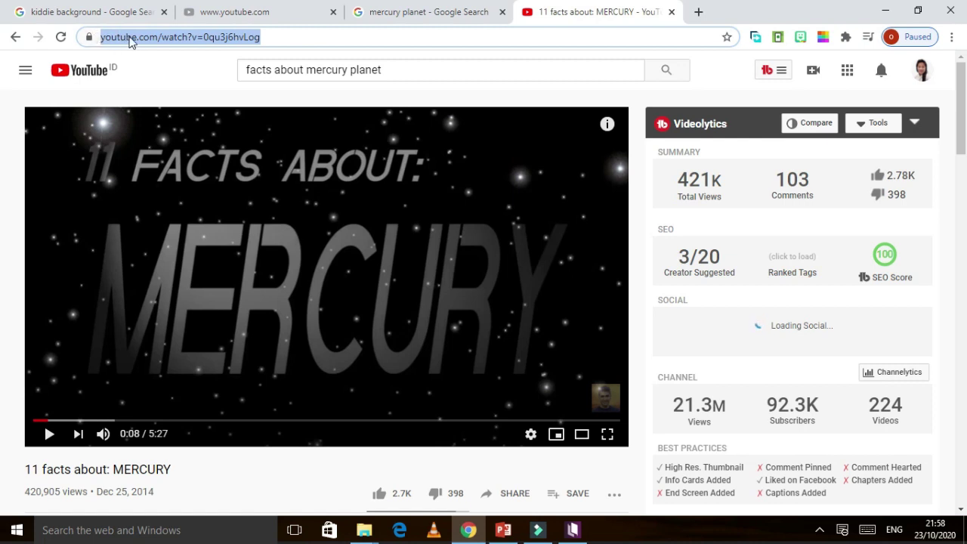
pyautogui.rightClick(129, 37)
pyautogui.click(181, 92)
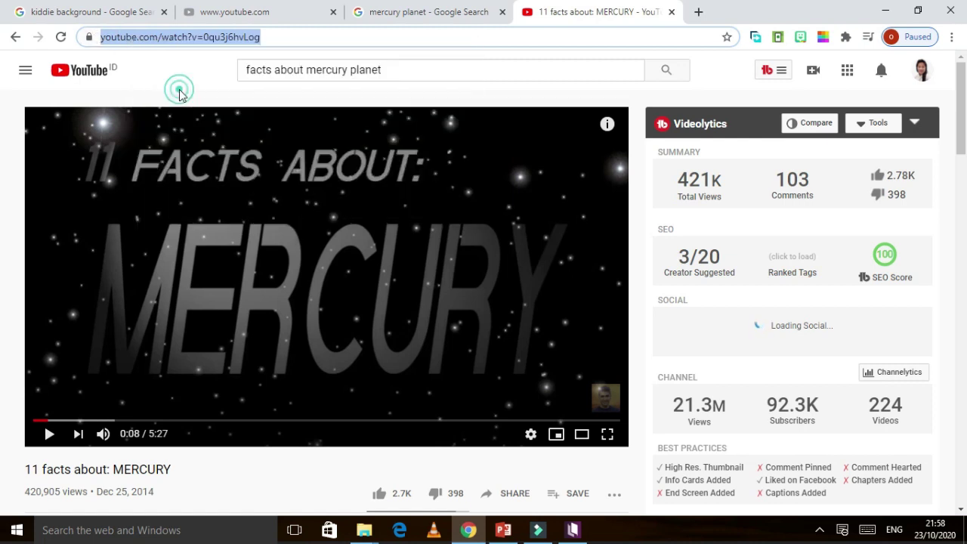
# Switch back to Kotobee Author, dismiss the link dialog and paste the copied video address below the Mercury image.
pyautogui.click(574, 531)
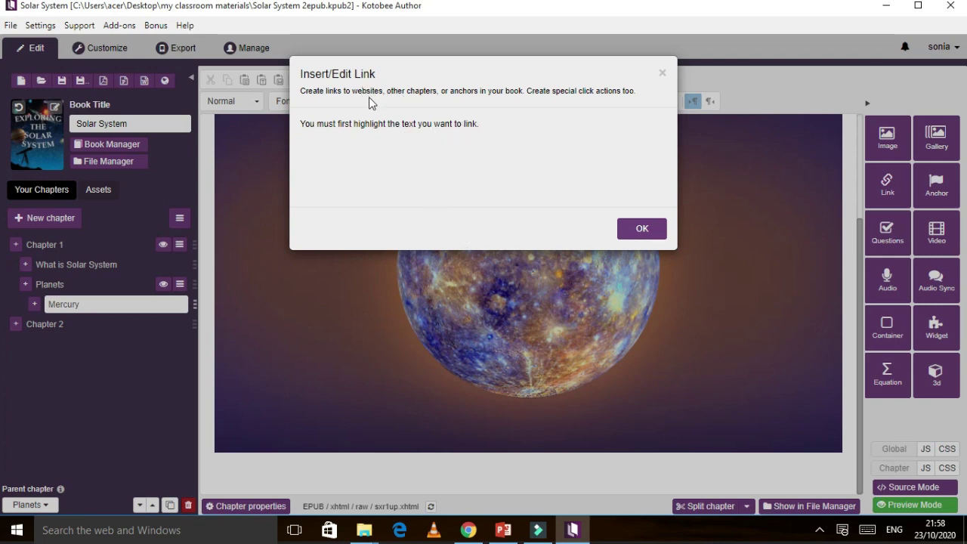
pyautogui.click(257, 476)
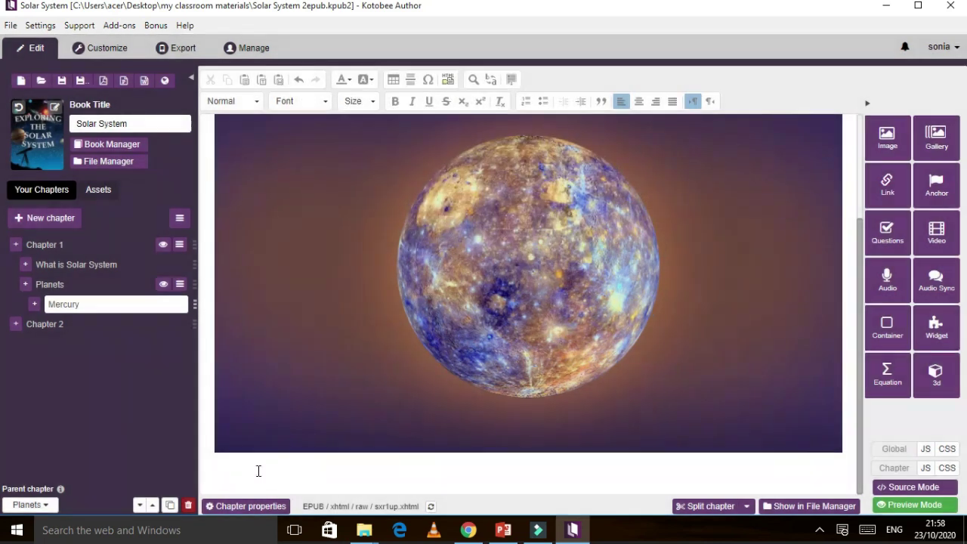
pyautogui.rightClick(257, 469)
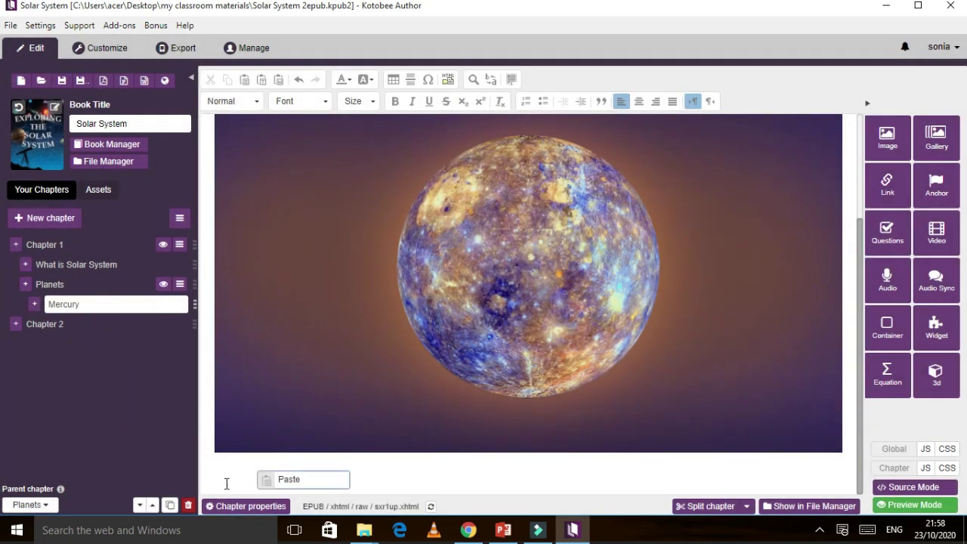
pyautogui.click(301, 480)
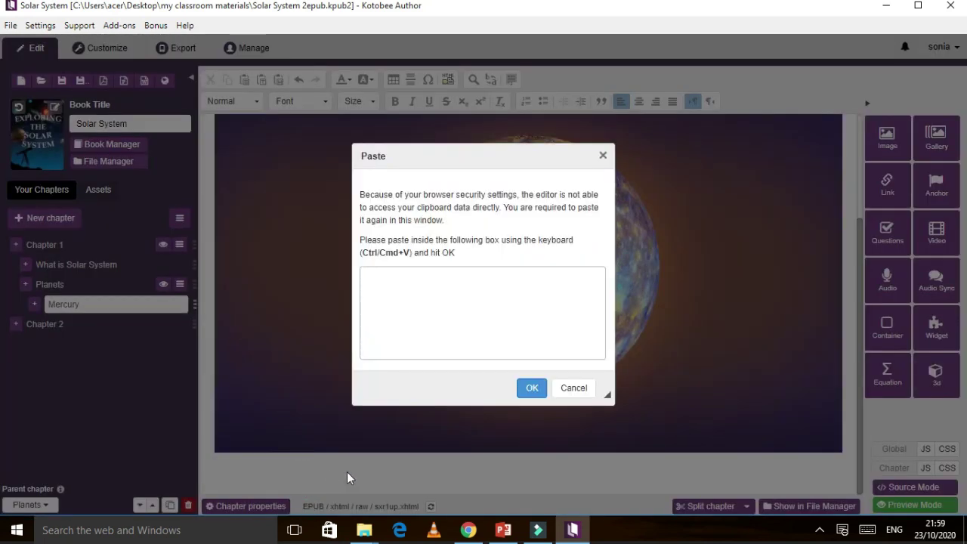
pyautogui.click(388, 281)
pyautogui.rightClick(388, 286)
pyautogui.click(421, 371)
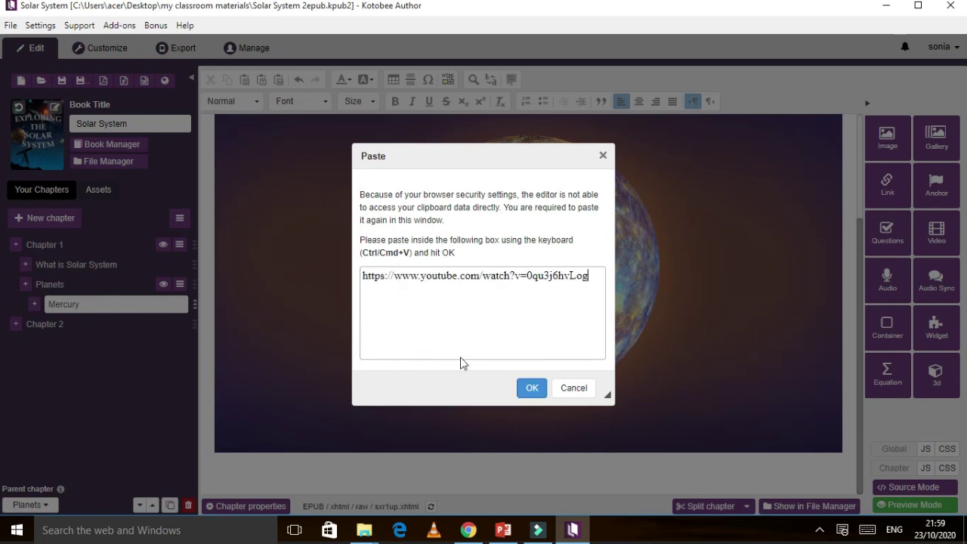
pyautogui.click(532, 390)
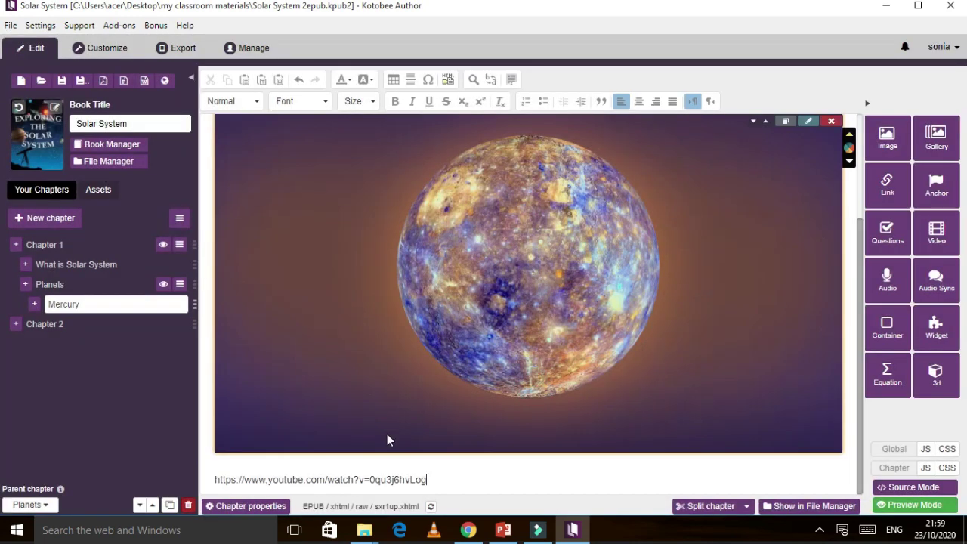
pyautogui.click(214, 479)
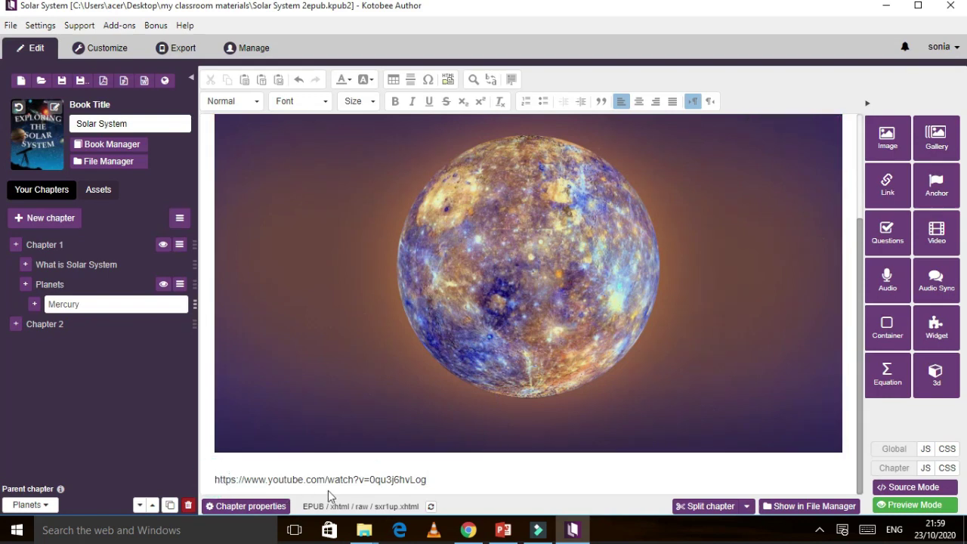
pyautogui.moveTo(428, 484); pyautogui.dragTo(212, 482)
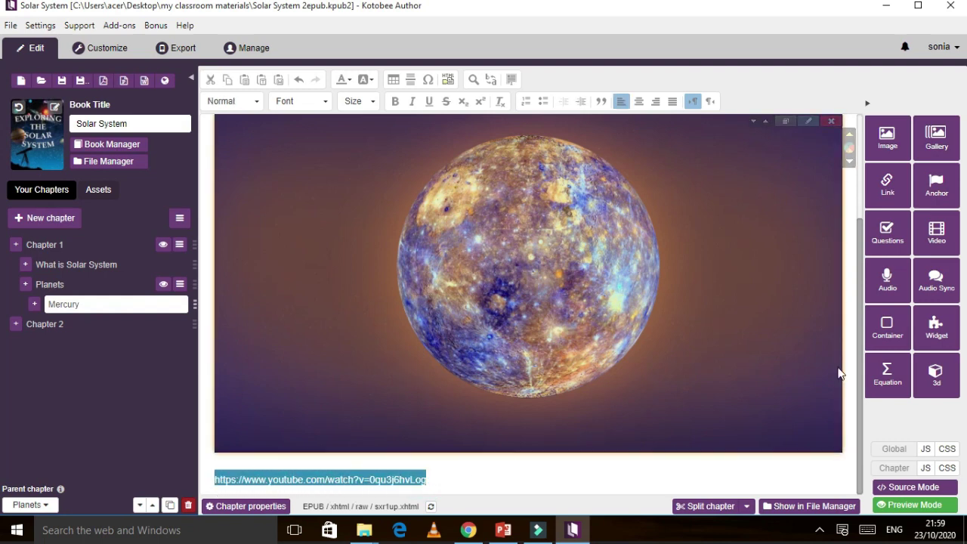
pyautogui.click(886, 195)
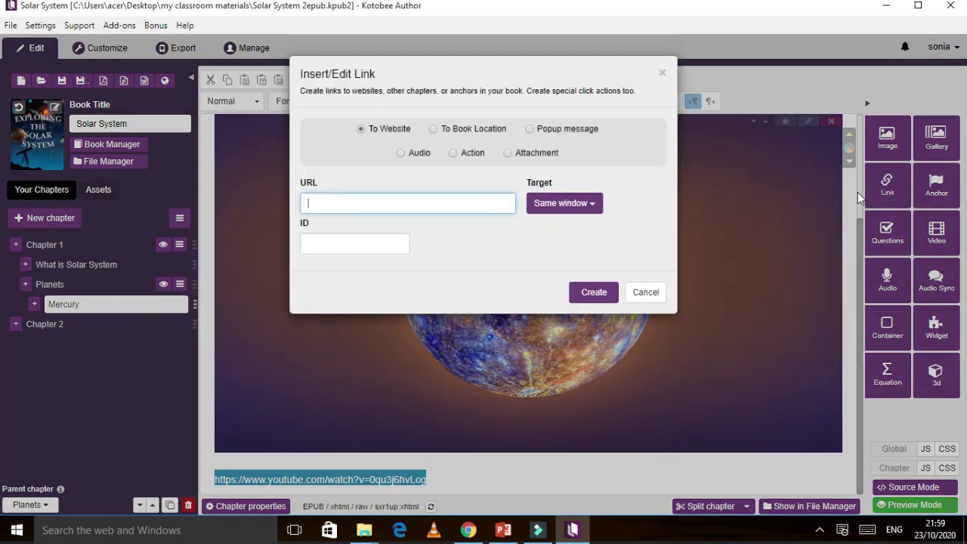
pyautogui.click(401, 203)
pyautogui.rightClick(401, 204)
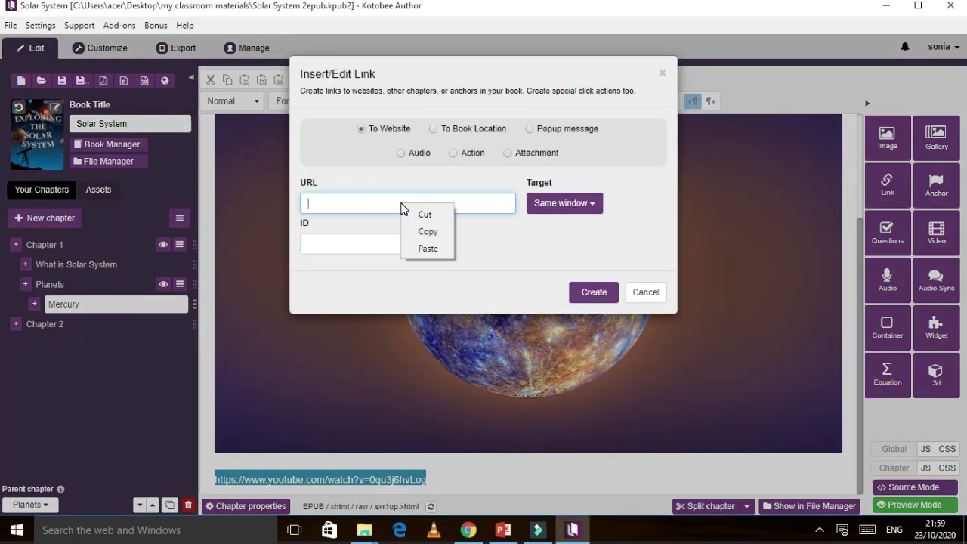
pyautogui.click(429, 249)
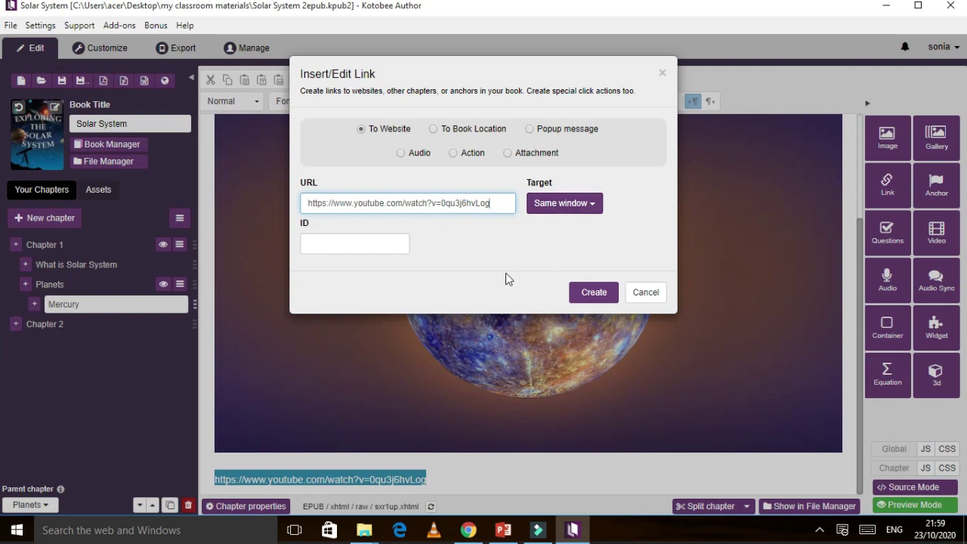
pyautogui.click(594, 293)
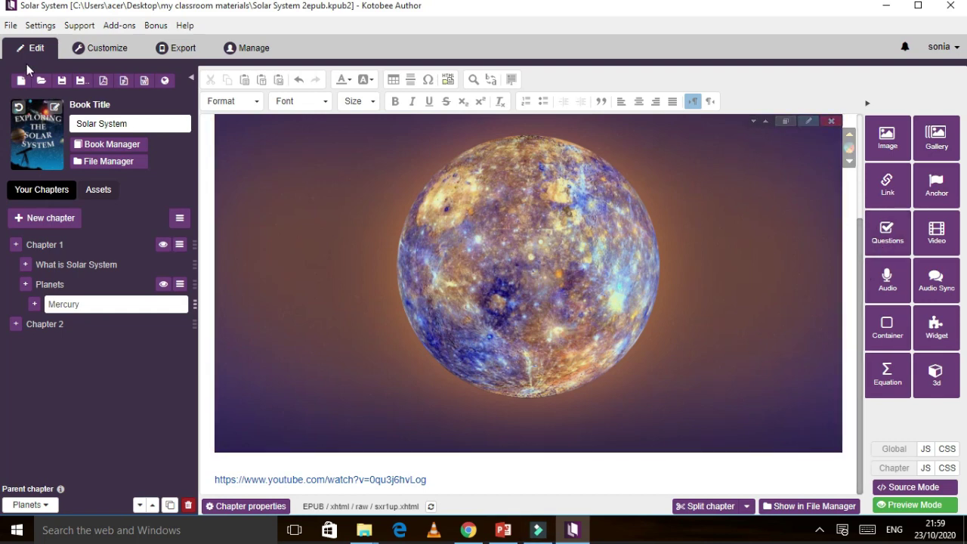
# Preview the book with the platform set to Desktop Screen and open the Mercury chapter.
pyautogui.click(105, 47)
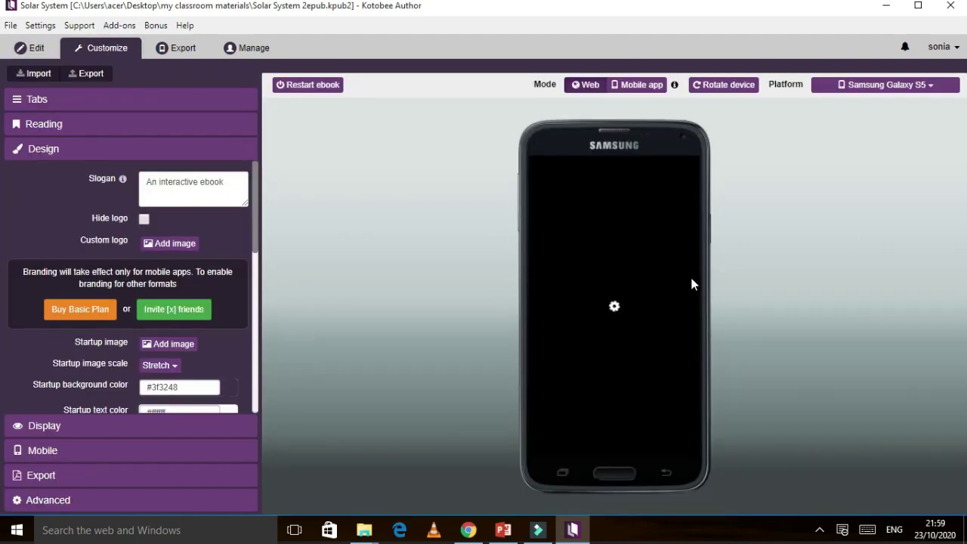
pyautogui.click(892, 86)
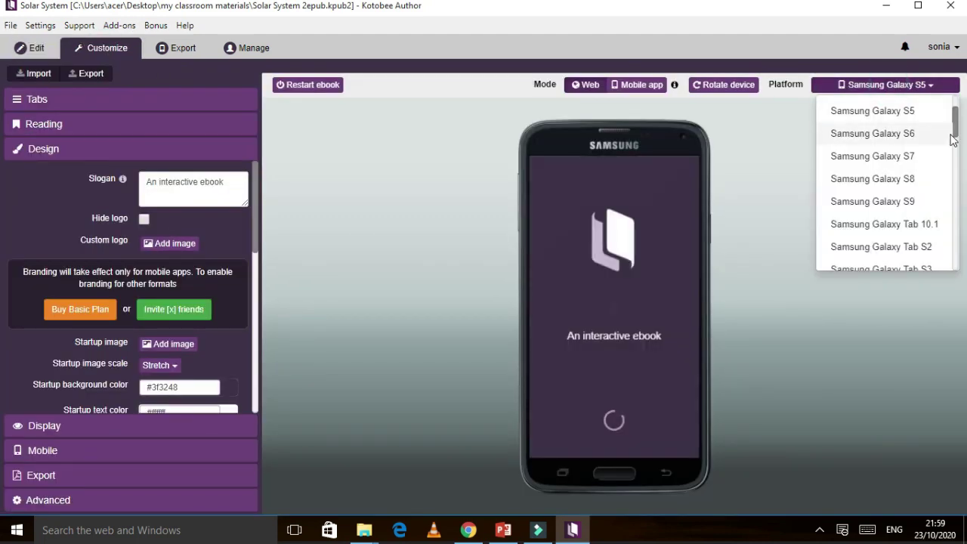
pyautogui.click(955, 127)
pyautogui.scroll(2, 907, 121)
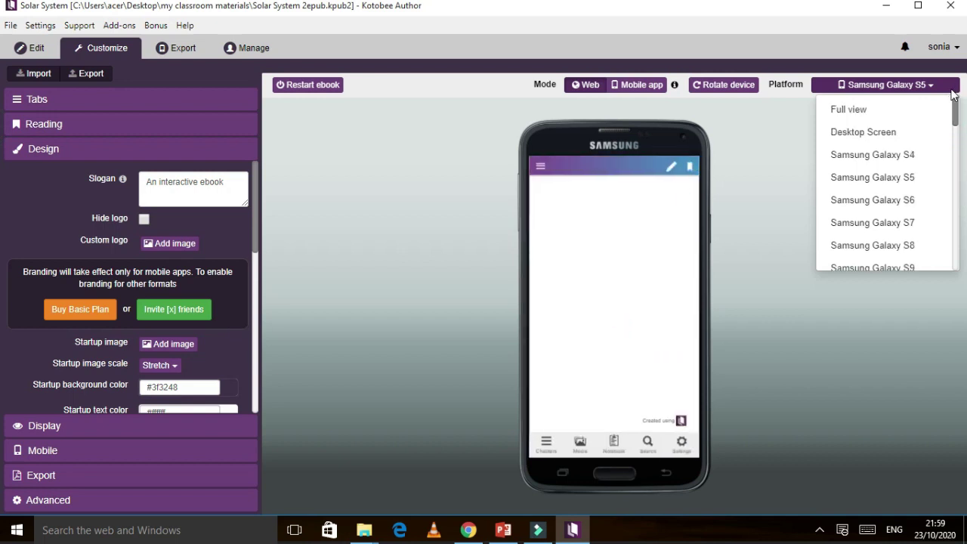
pyautogui.click(870, 131)
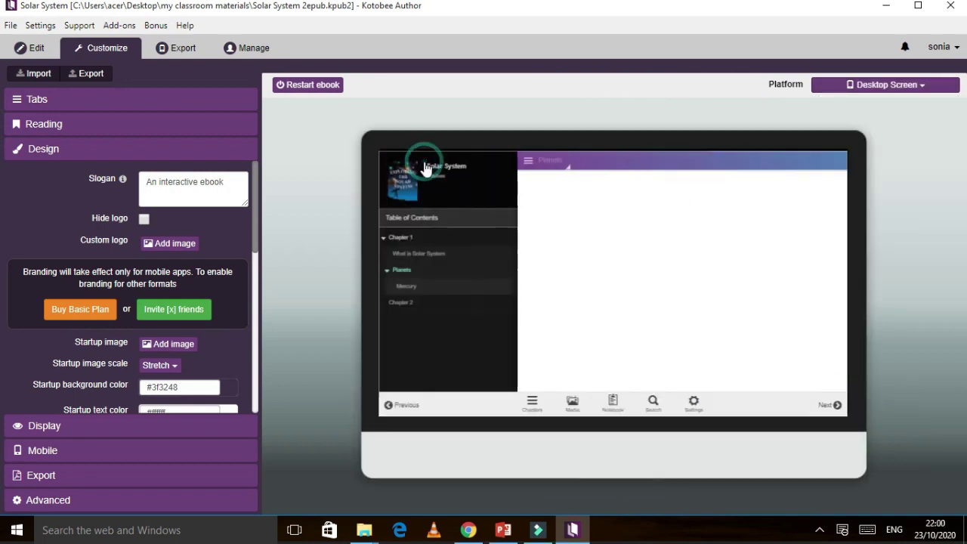
pyautogui.click(421, 286)
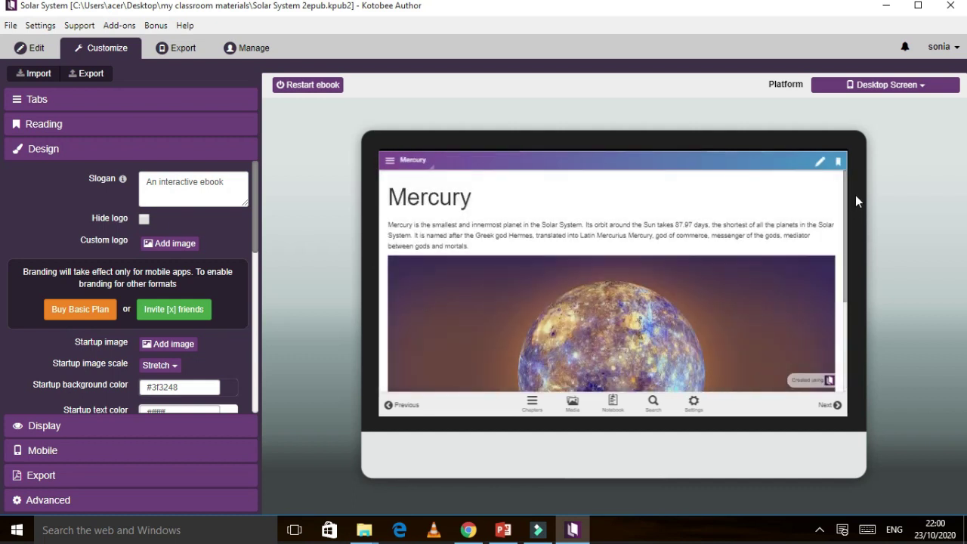
# Examine the previewed Mercury page down to its YouTube link, test the link, pause the video and close the linked page.
pyautogui.moveTo(846, 189); pyautogui.dragTo(856, 331)
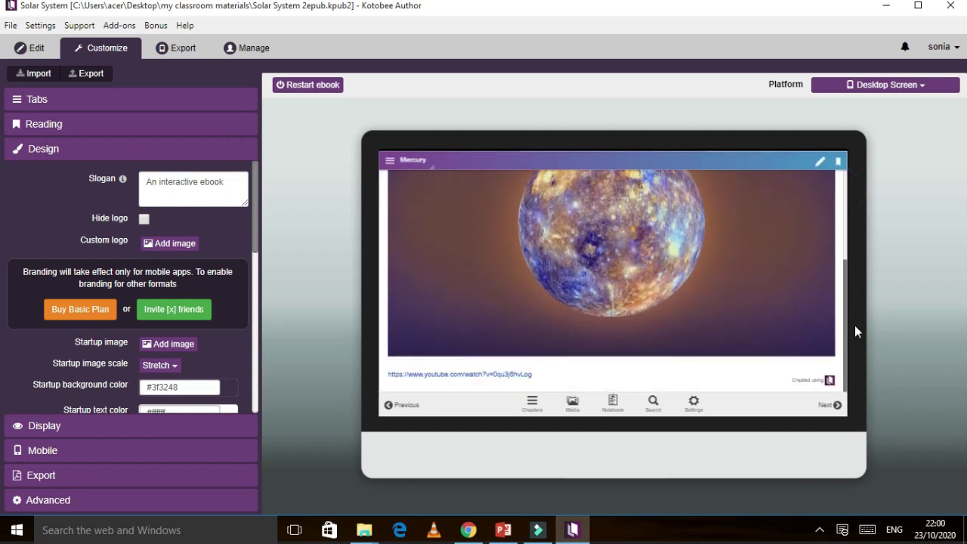
pyautogui.scroll(10, 821, 296)
pyautogui.scroll(-6, 842, 216)
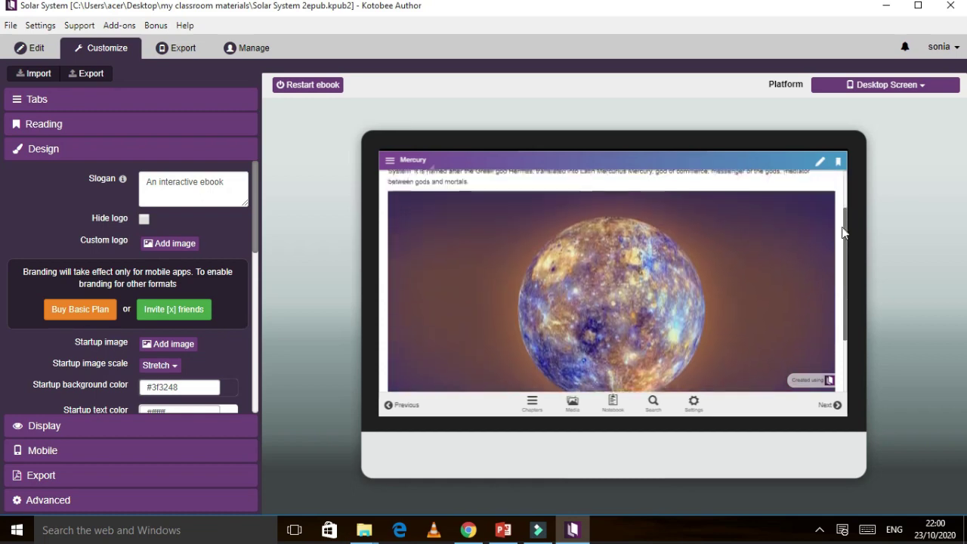
pyautogui.moveTo(845, 259); pyautogui.dragTo(847, 342)
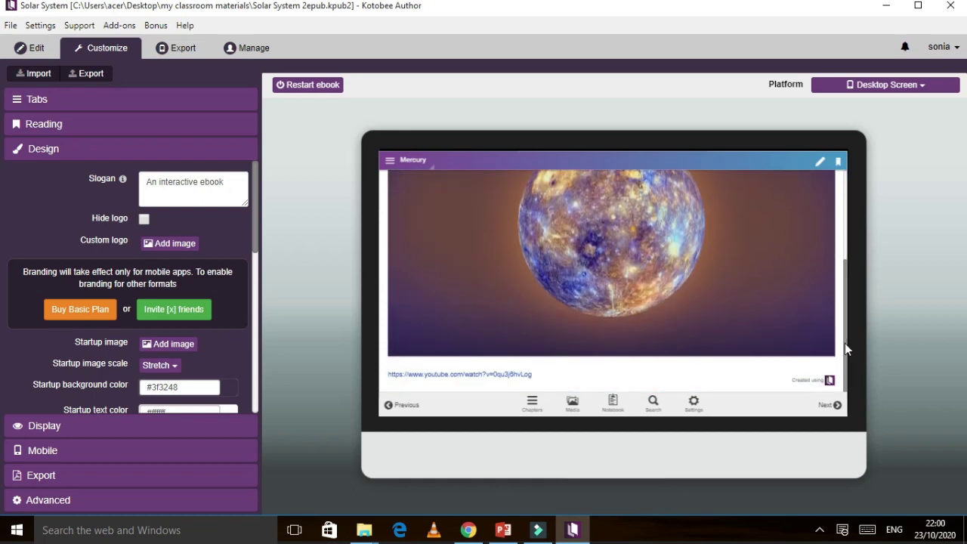
pyautogui.click(500, 382)
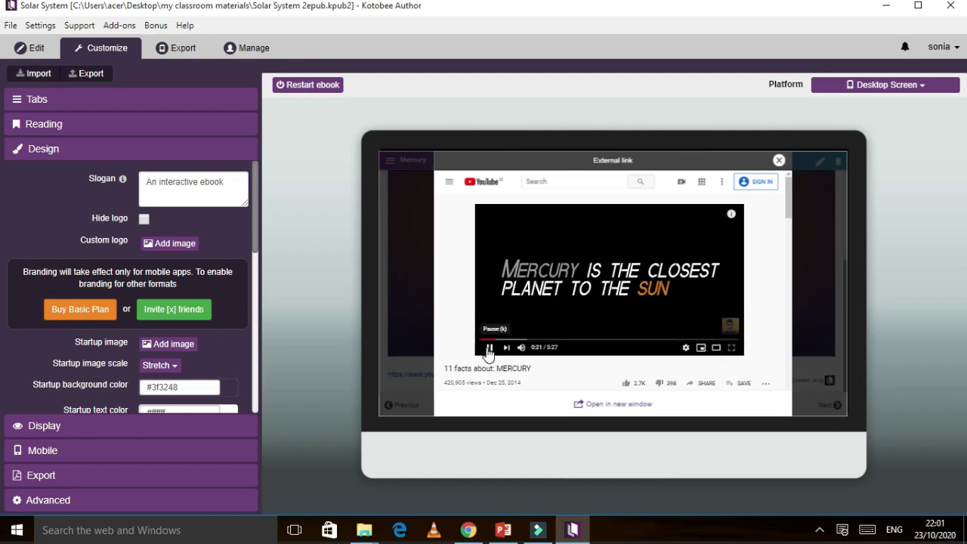
pyautogui.click(489, 348)
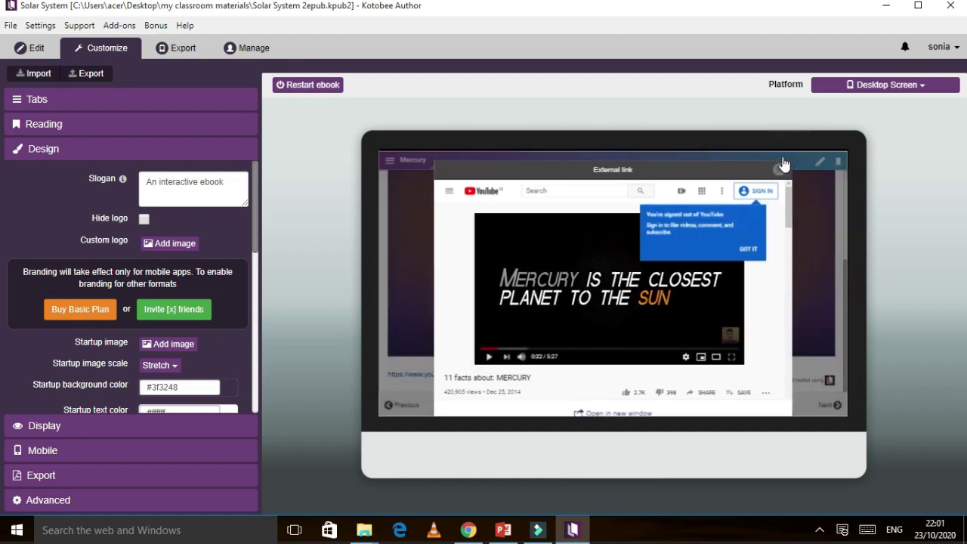
pyautogui.click(780, 161)
# Review the Mercury page in the editor, return to the book preview and check the list of preview platforms.
pyautogui.click(40, 49)
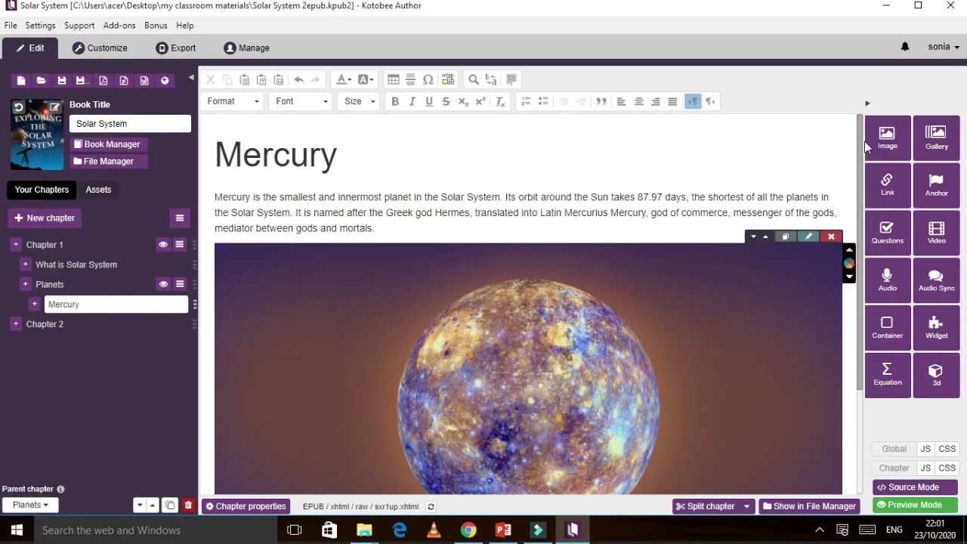
pyautogui.scroll(-1, 862, 141)
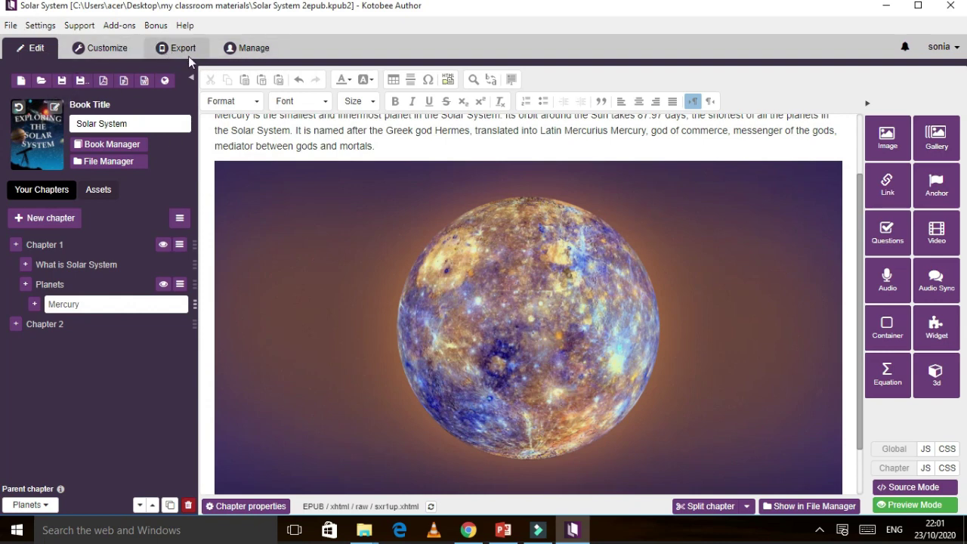
pyautogui.click(98, 48)
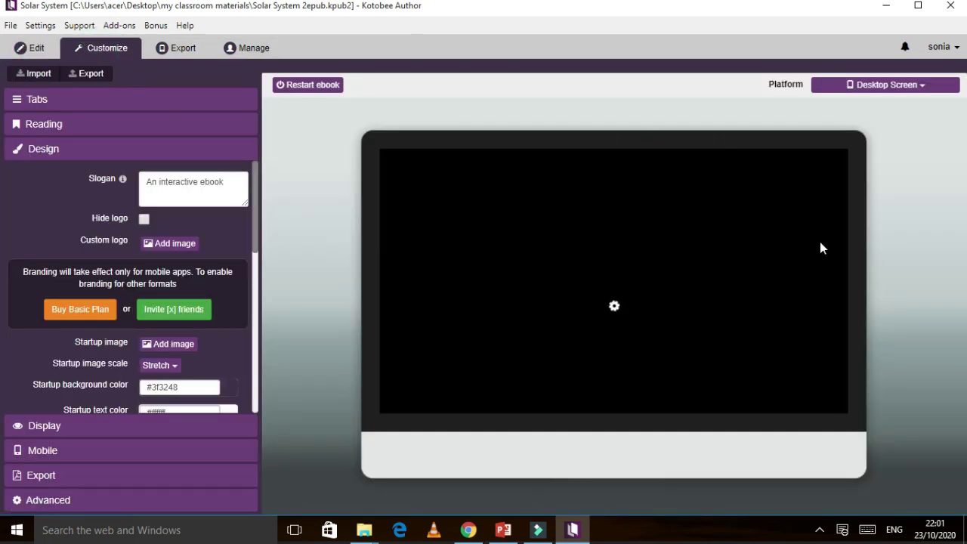
pyautogui.click(917, 86)
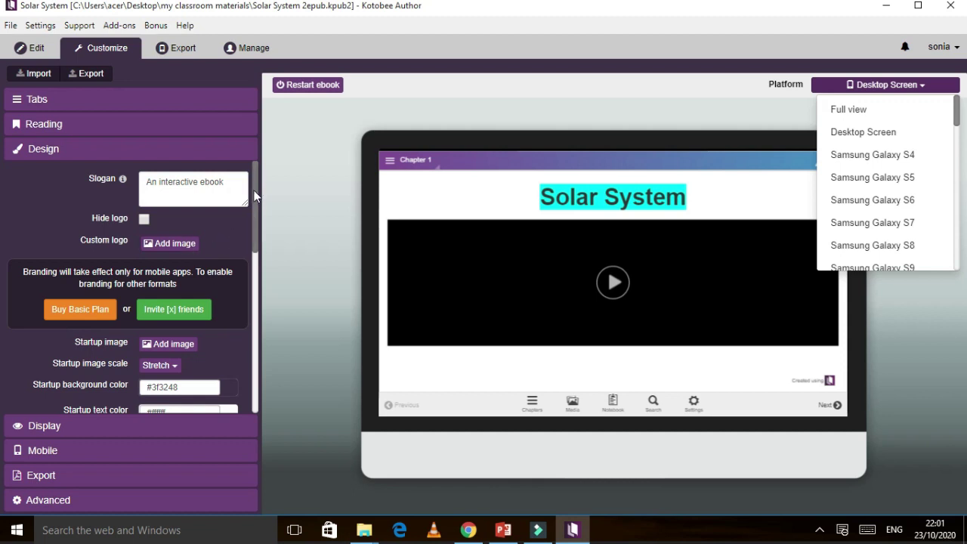
pyautogui.moveTo(254, 197); pyautogui.dragTo(252, 139)
pyautogui.click(95, 70)
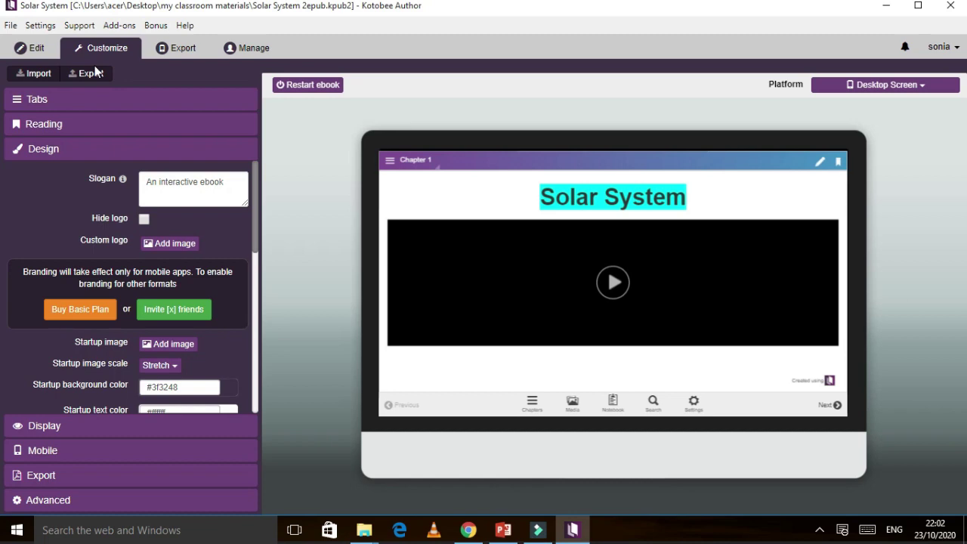
# Prepare the EPUB export by accepting its advanced options with Preserve customization enabled and turning Optimize off.
pyautogui.click(181, 47)
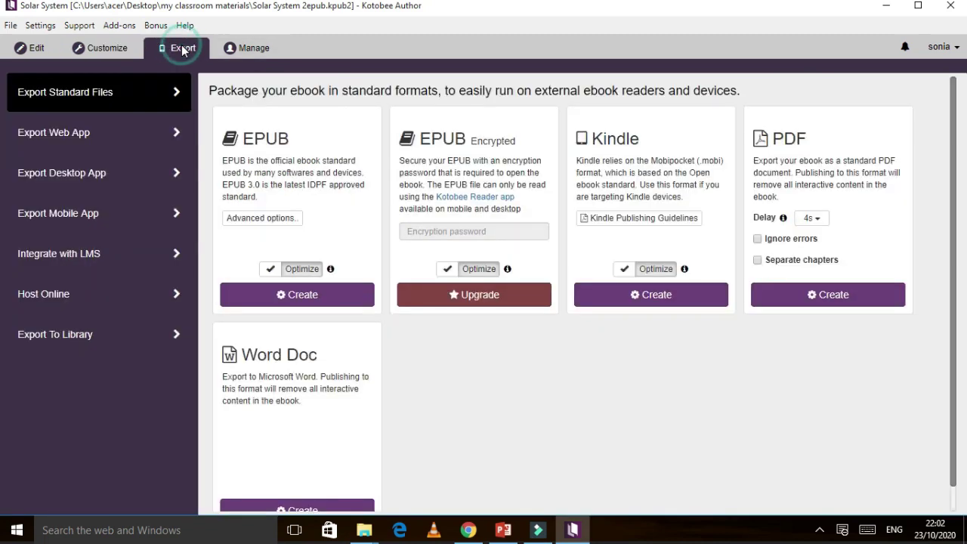
pyautogui.click(262, 218)
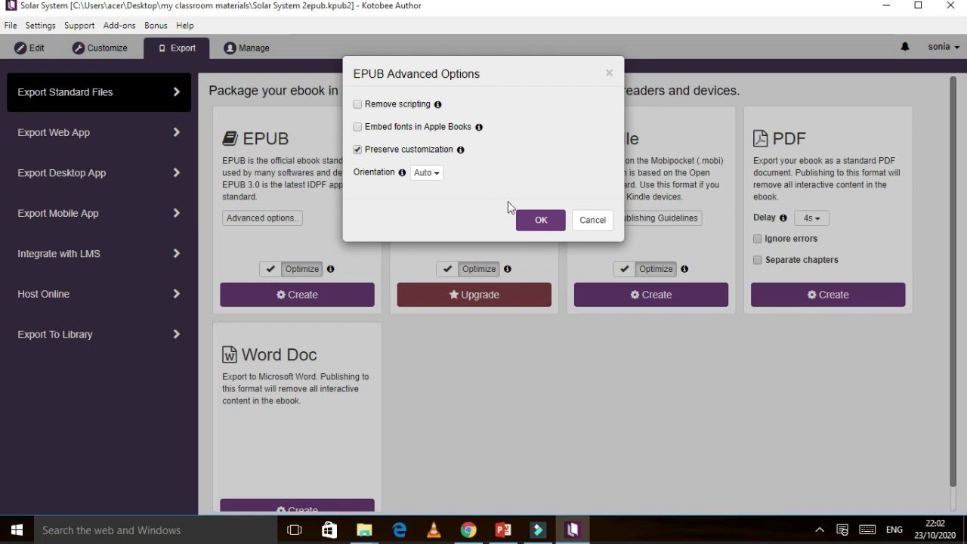
pyautogui.click(539, 221)
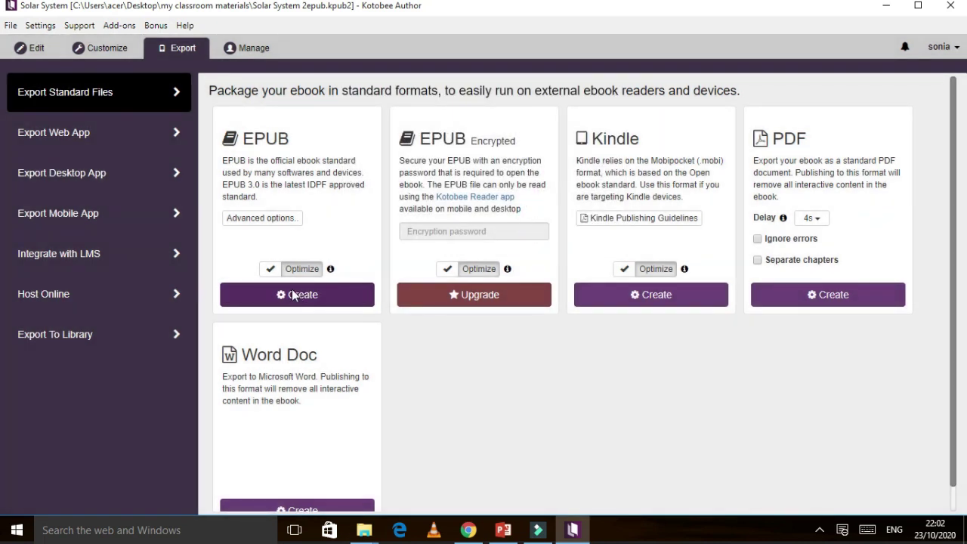
pyautogui.click(270, 270)
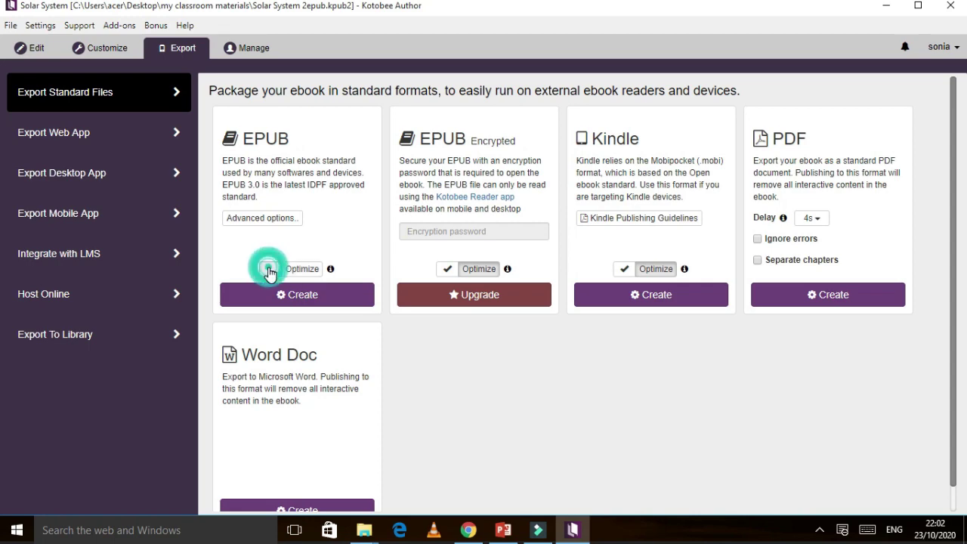
# Create the EPUB file and save it as "Solar System 4" in the my classroom materials folder.
pyautogui.click(301, 297)
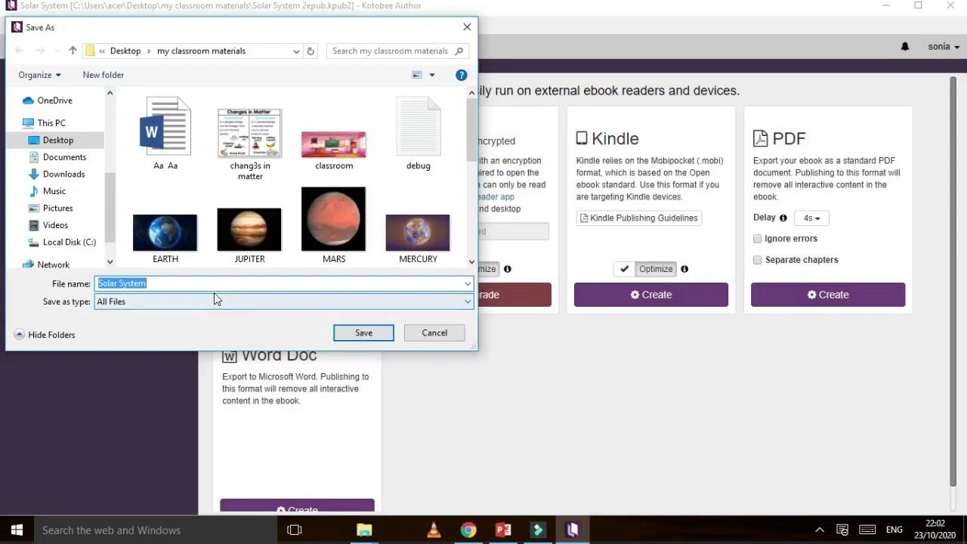
pyautogui.click(206, 280)
pyautogui.write('4')
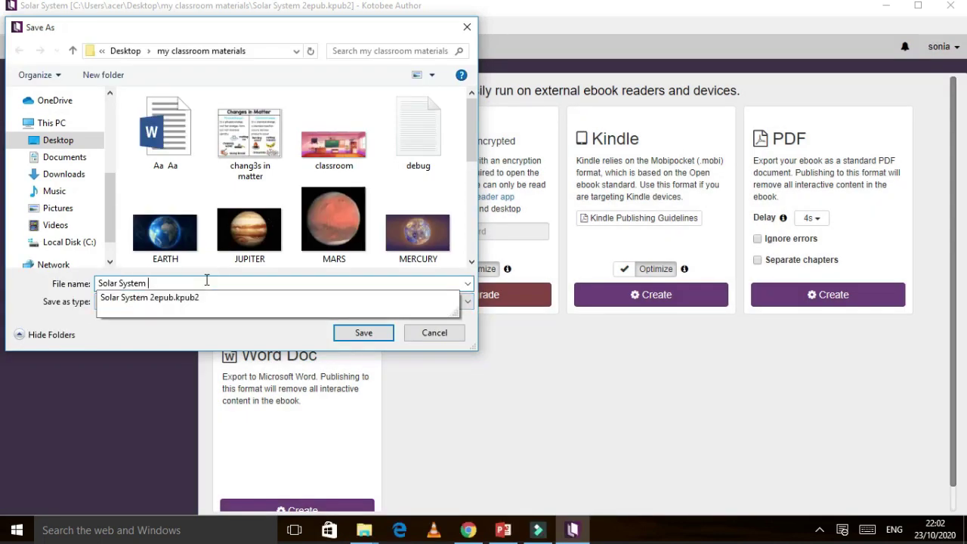
pyautogui.click(363, 332)
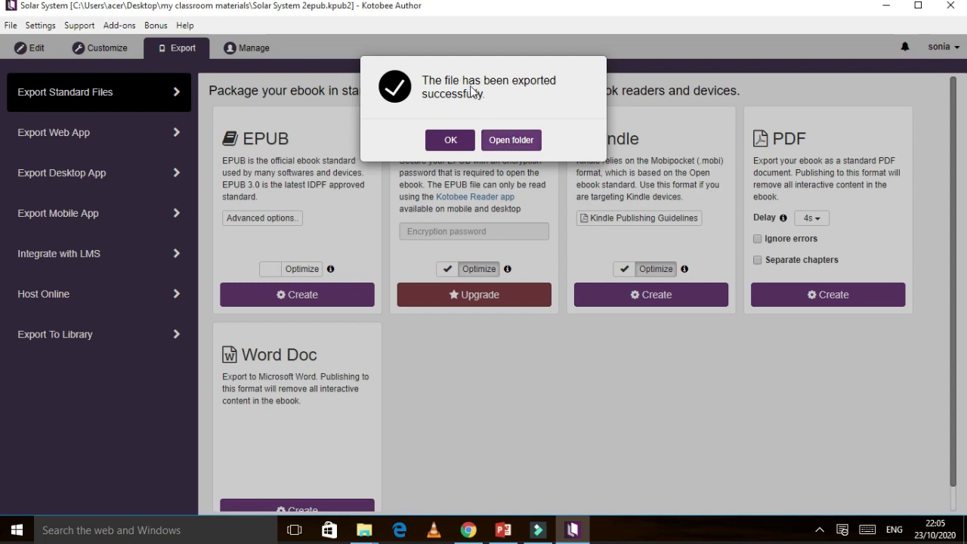
# Open the export folder and launch the "solar system 5" e-book in its reader.
pyautogui.click(518, 141)
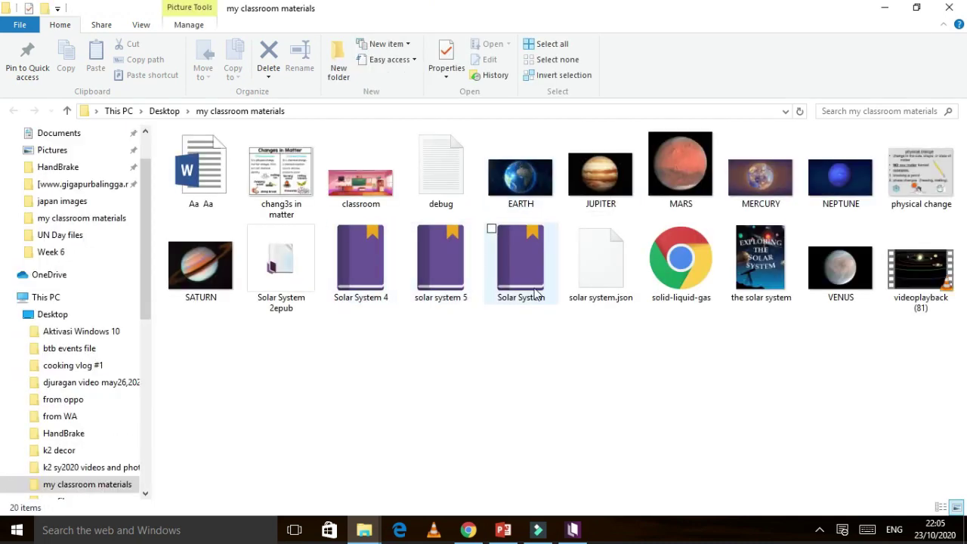
pyautogui.doubleClick(440, 265)
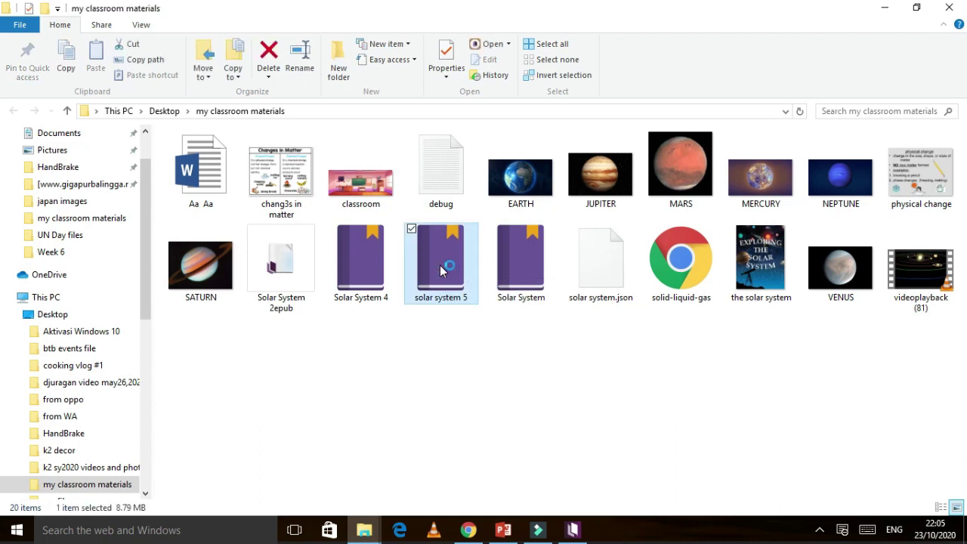
pyautogui.rightClick(441, 270)
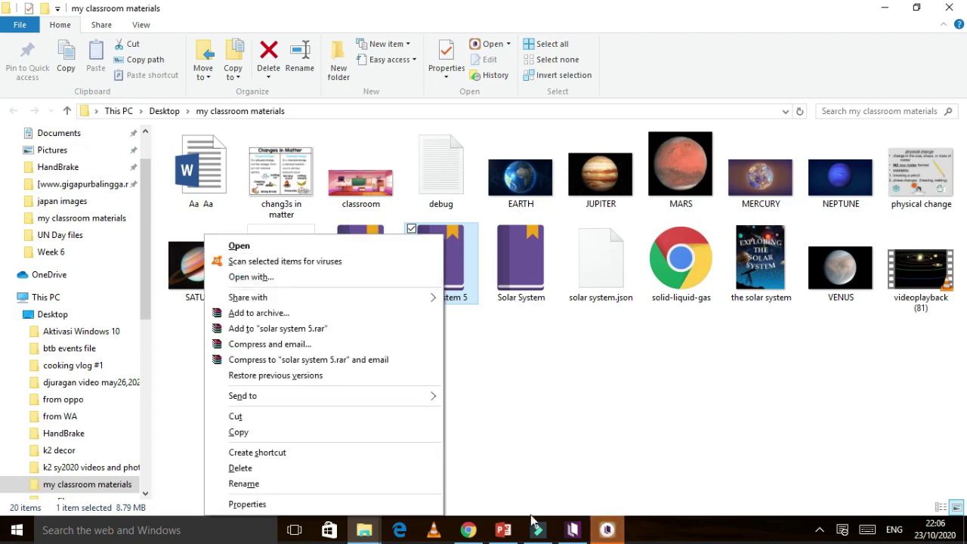
pyautogui.click(610, 530)
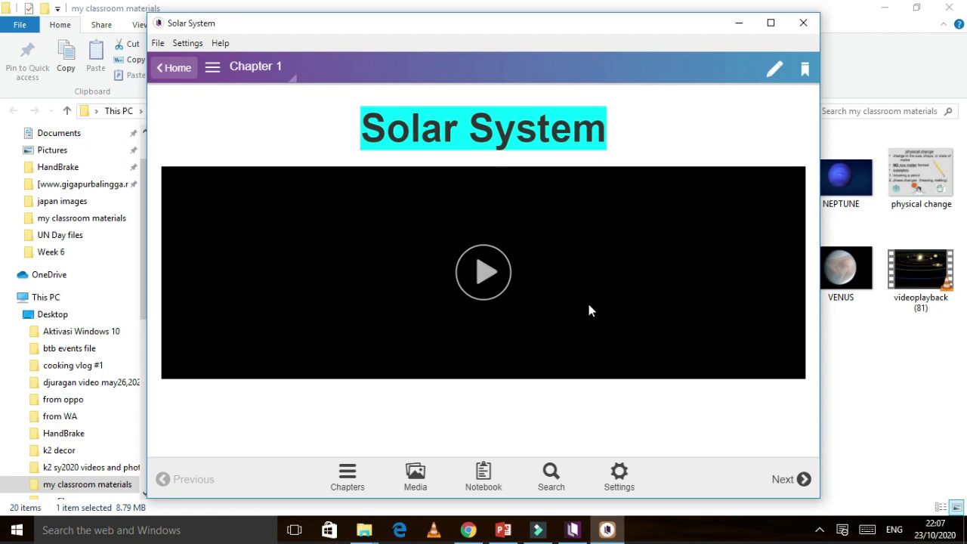
# Play the Chapter 1 video in the reader, check the table of contents and stop the video.
pyautogui.click(488, 276)
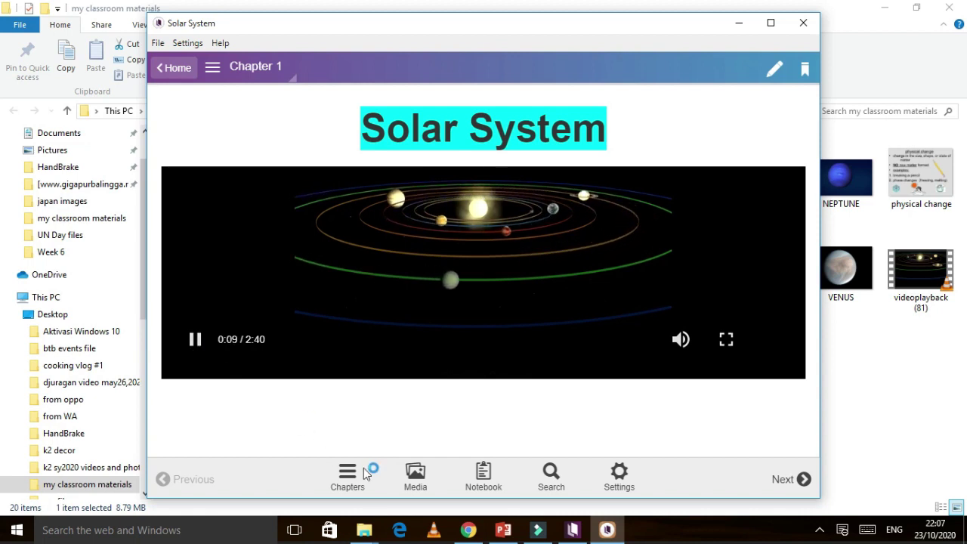
pyautogui.click(349, 487)
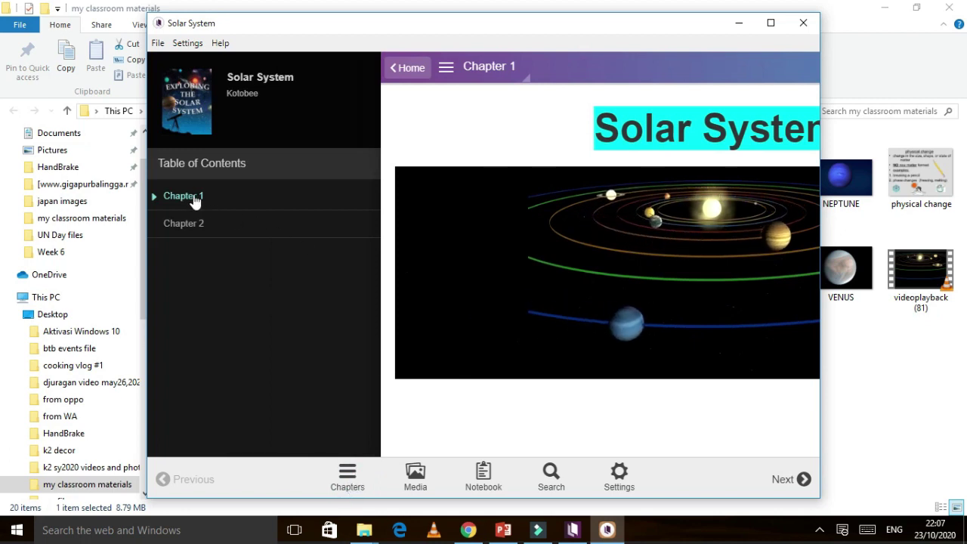
pyautogui.click(529, 83)
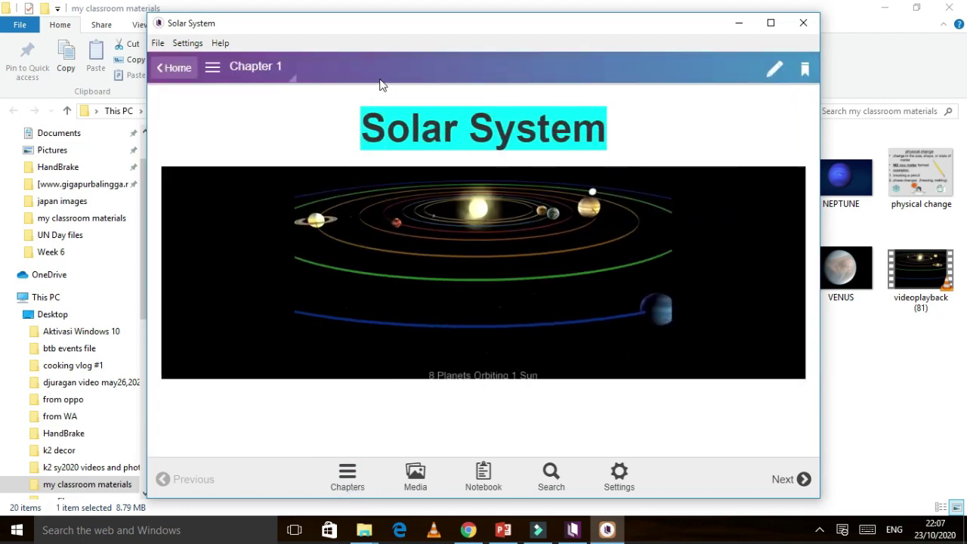
pyautogui.click(217, 67)
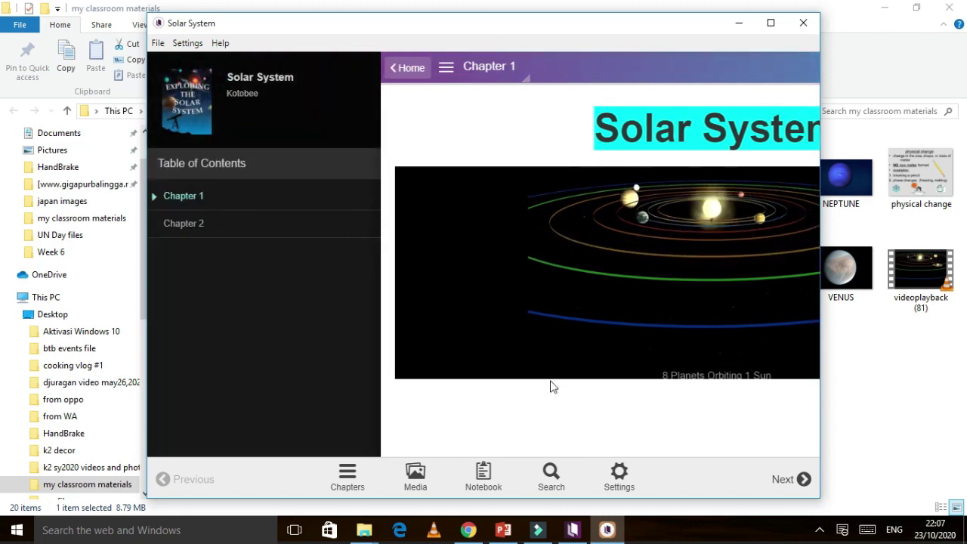
pyautogui.click(498, 67)
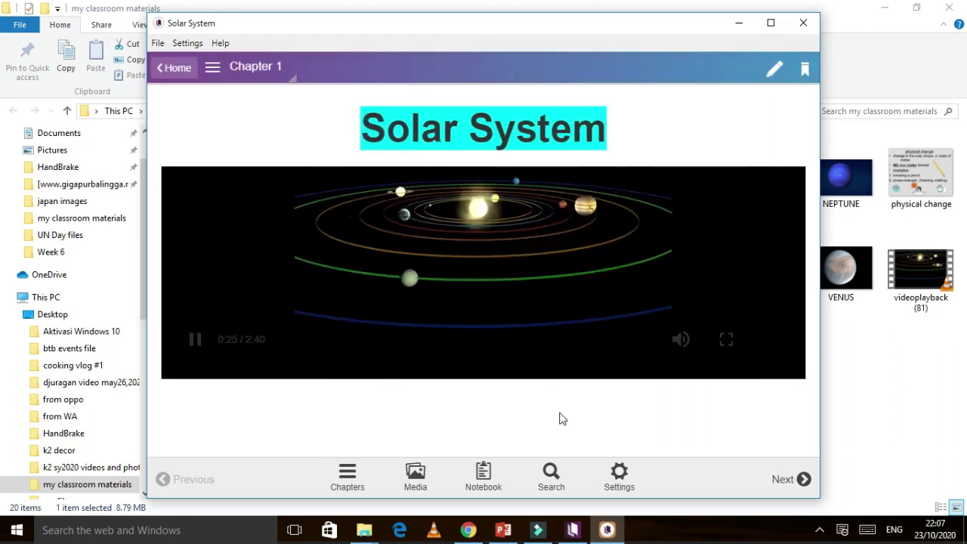
pyautogui.click(195, 348)
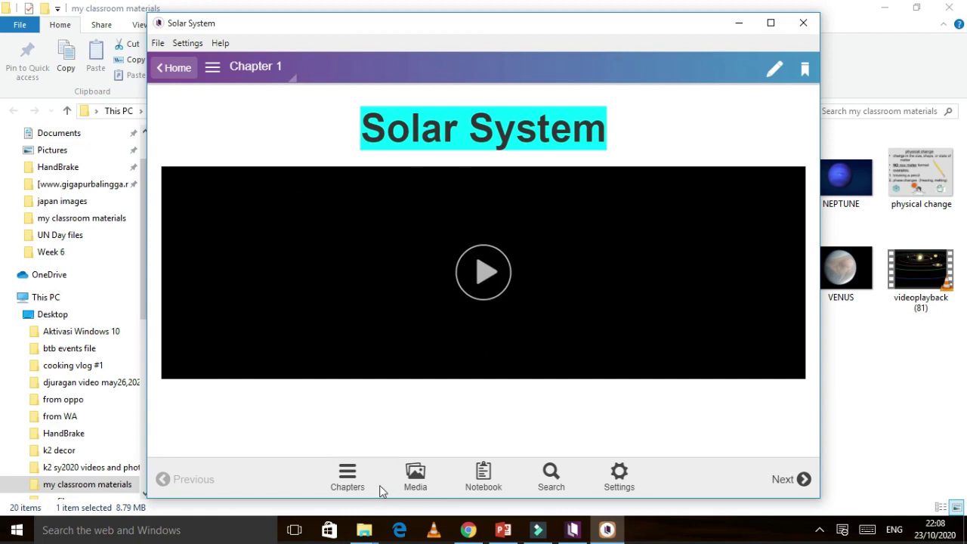
# Go to the Mercury page under Planets through the table of contents and view it down to the YouTube link.
pyautogui.click(348, 478)
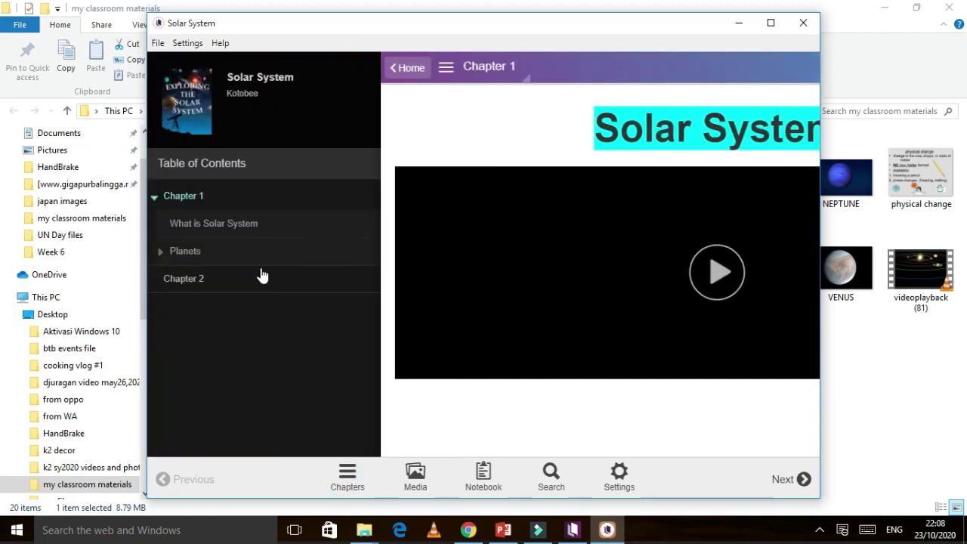
pyautogui.click(203, 253)
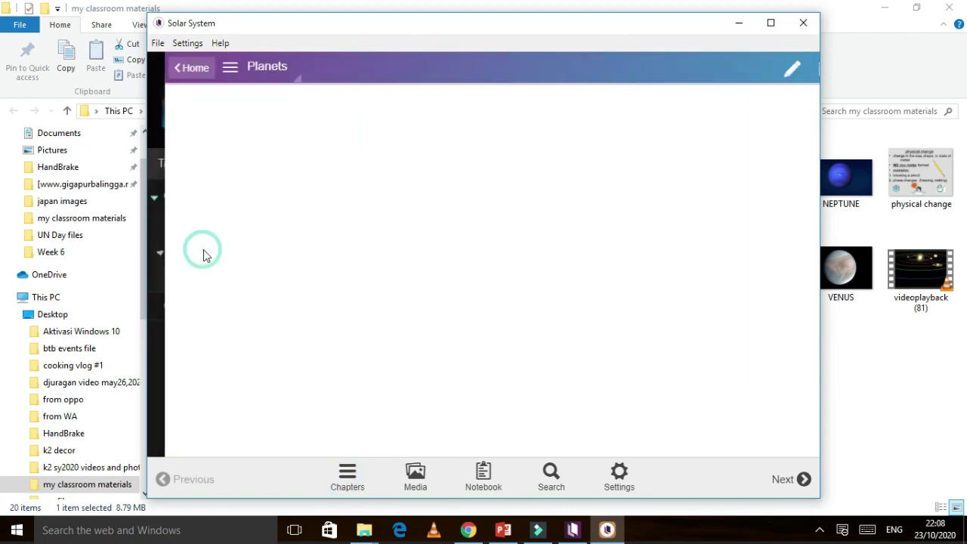
pyautogui.click(348, 475)
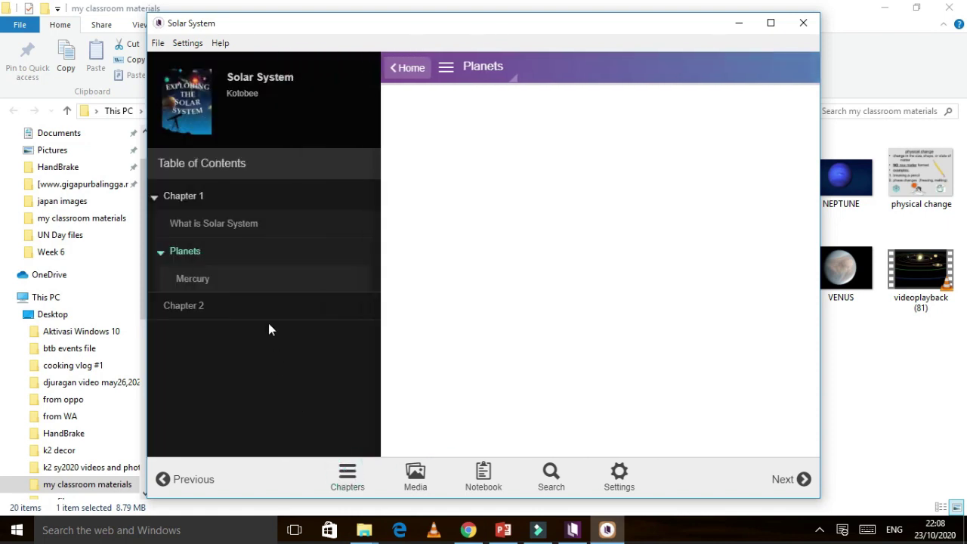
pyautogui.click(240, 285)
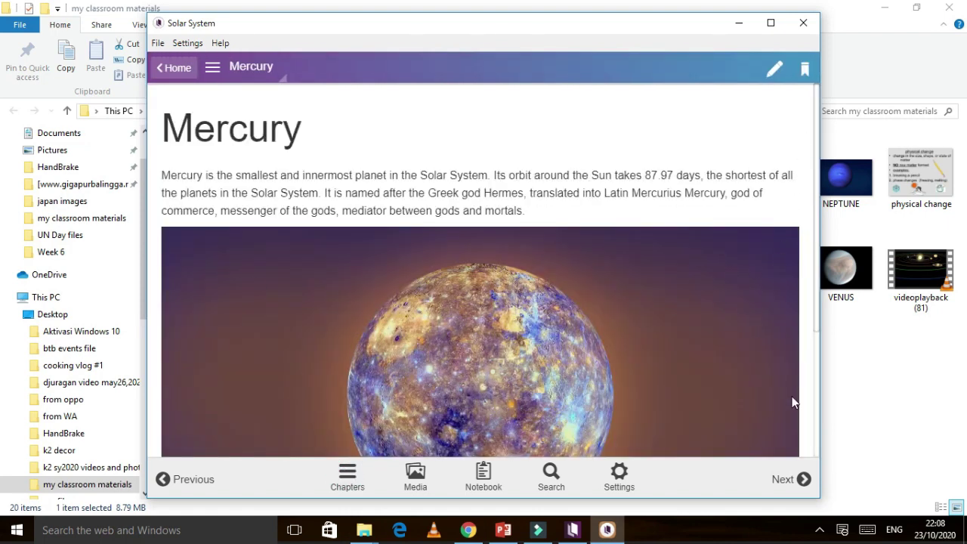
pyautogui.moveTo(816, 121); pyautogui.dragTo(824, 313)
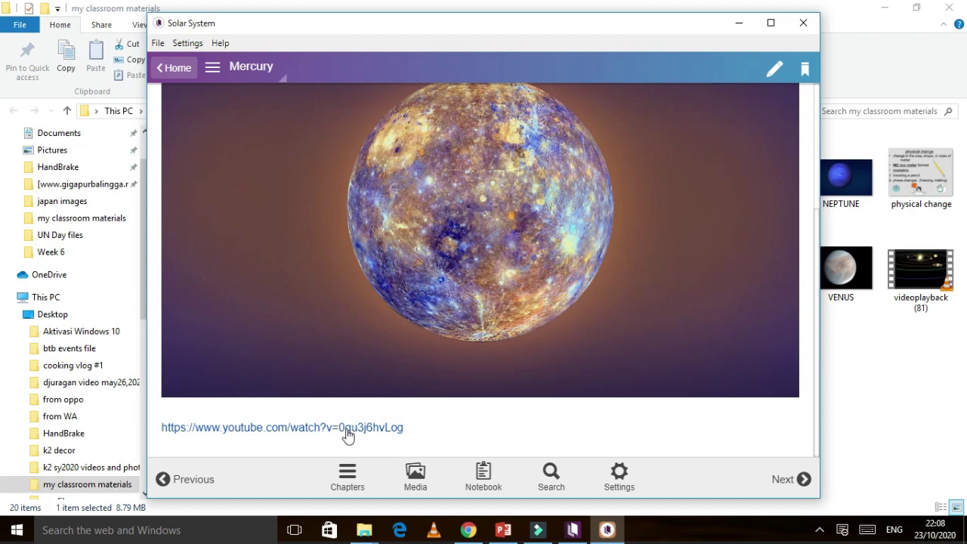
# Close the e-book reader, switch back to Kotobee Author and dismiss the upgrade notice.
pyautogui.click(804, 23)
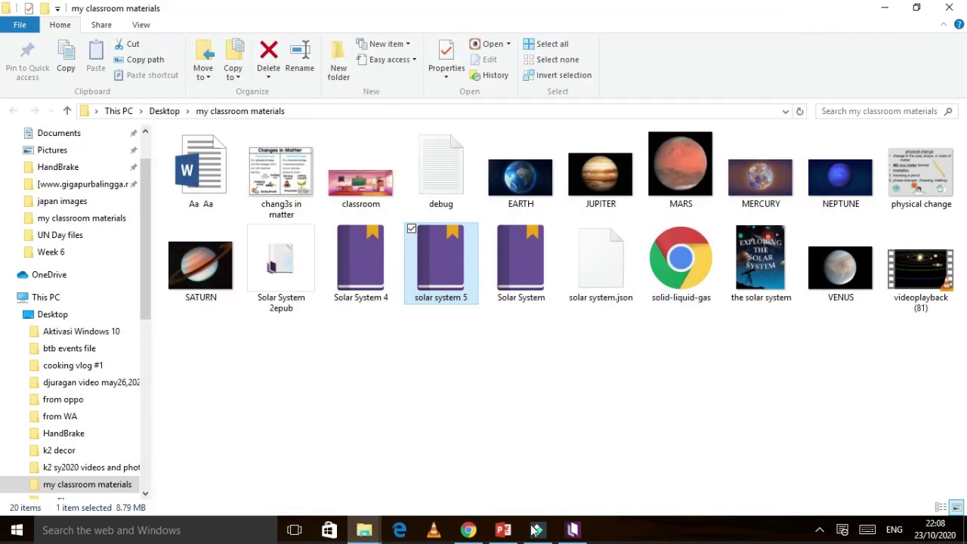
pyautogui.click(569, 529)
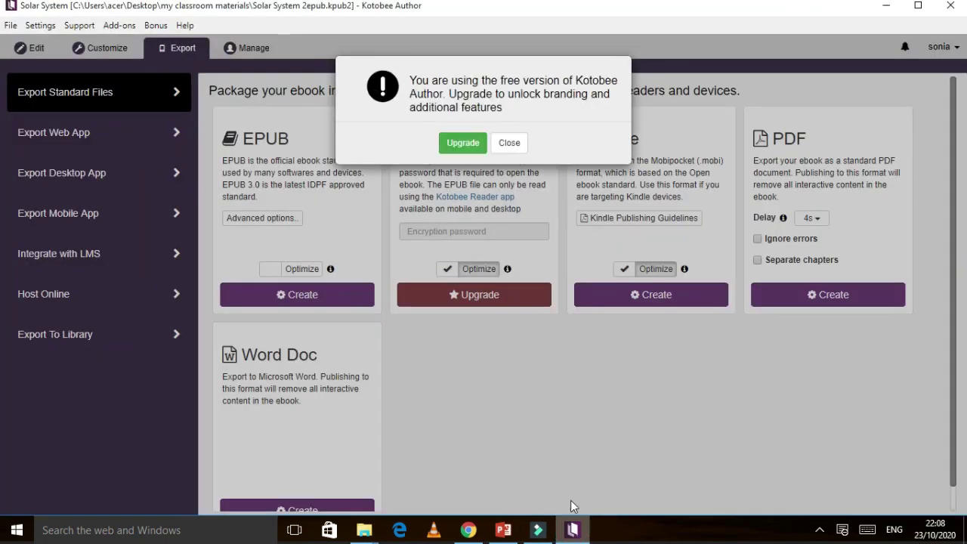
pyautogui.click(511, 144)
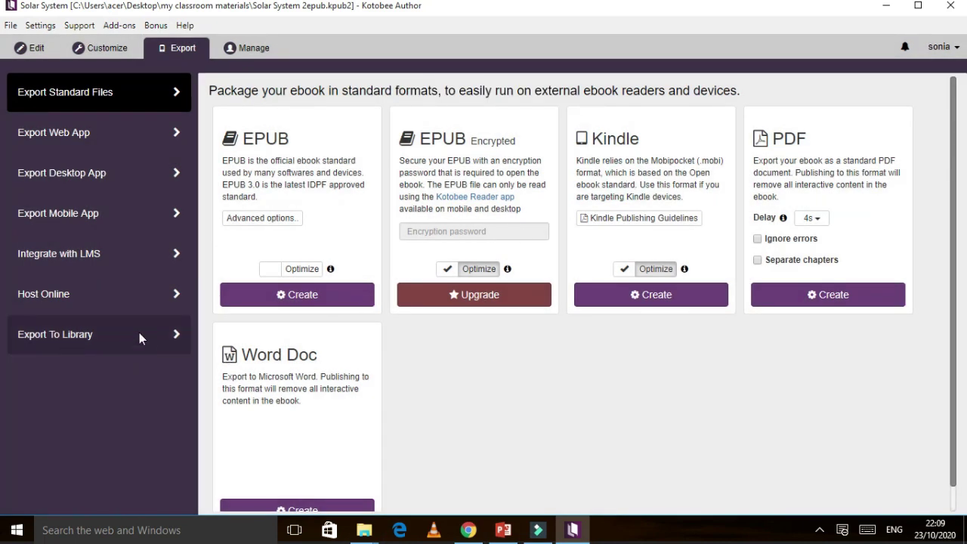
# Create a new online library in the library export options, entering its library name.
pyautogui.click(104, 334)
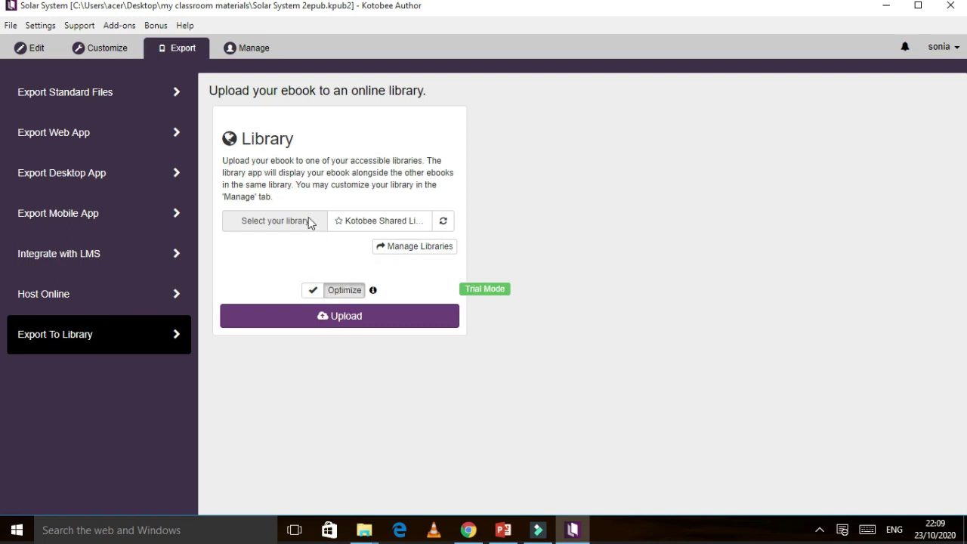
pyautogui.click(421, 227)
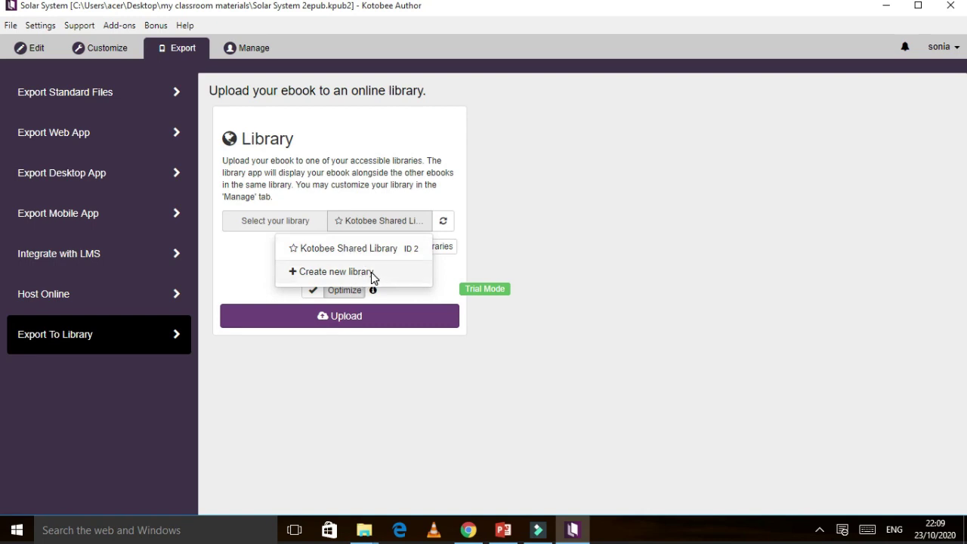
pyautogui.click(371, 272)
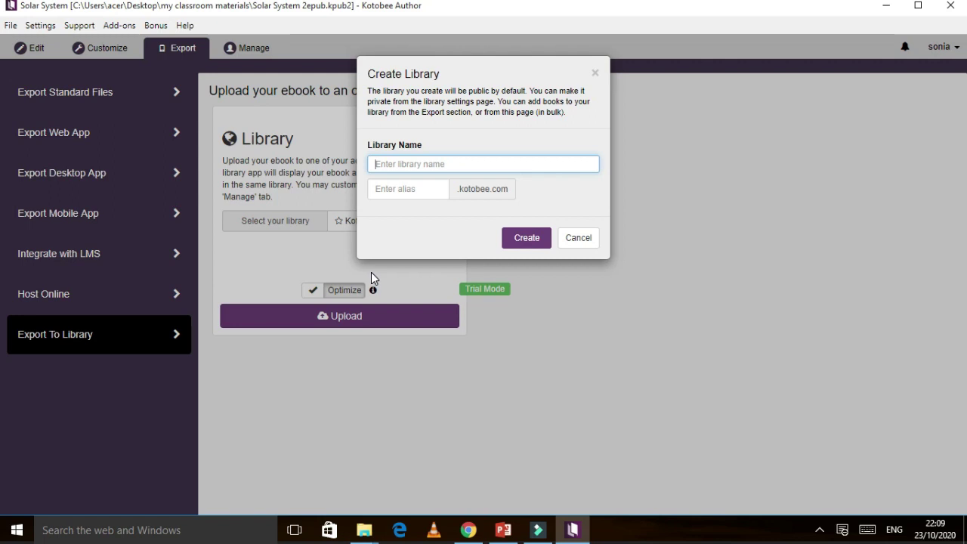
pyautogui.write('everson')
pyautogui.press('Tab')
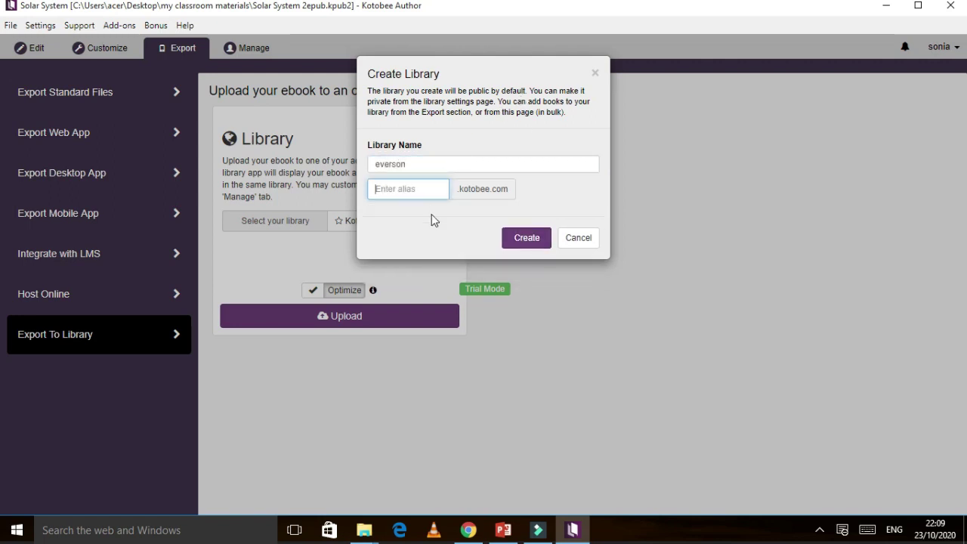
pyautogui.click(537, 238)
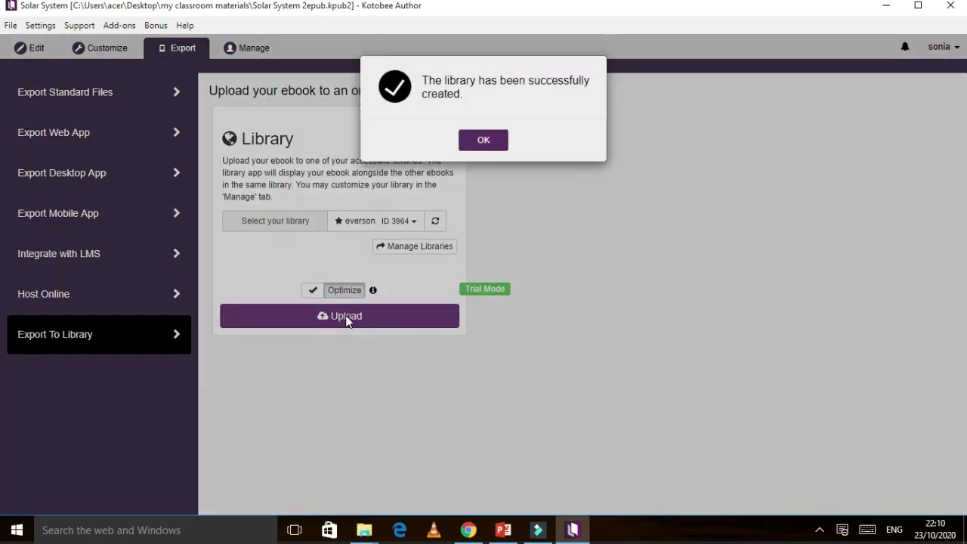
# Upload the e-book to the newly created library with Optimize enabled and publish it now.
pyautogui.press('Return')
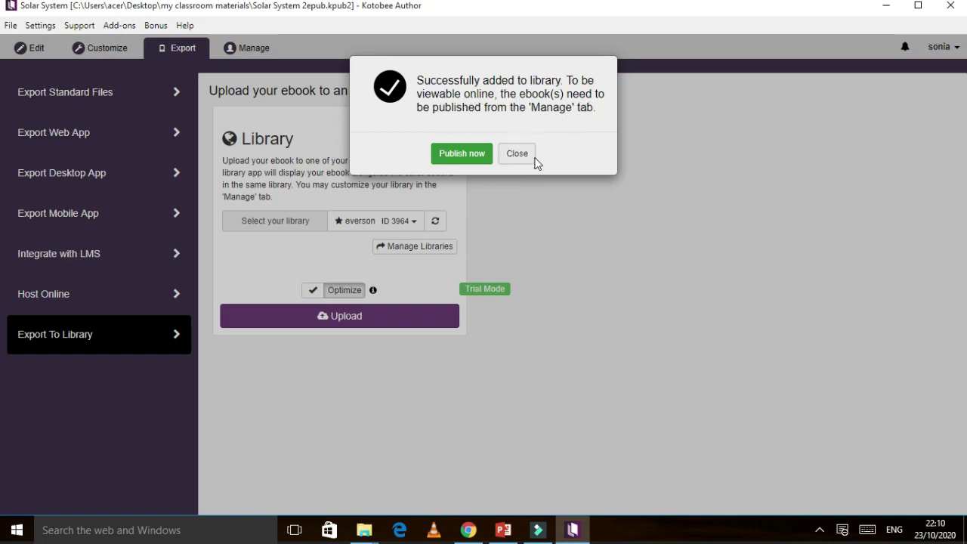
pyautogui.click(464, 154)
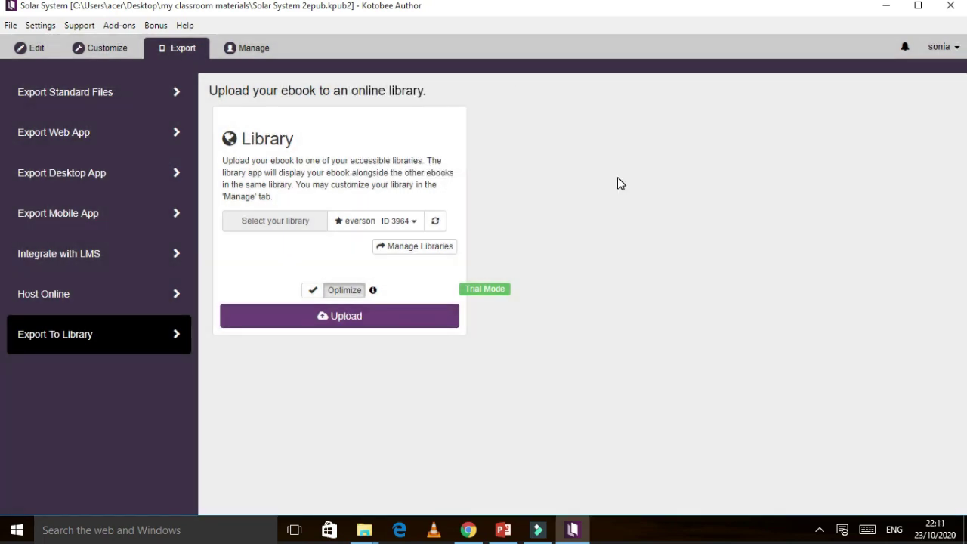
# Minimize the open windows to reach the desktop and launch Kotobee Reader.
pyautogui.click(887, 7)
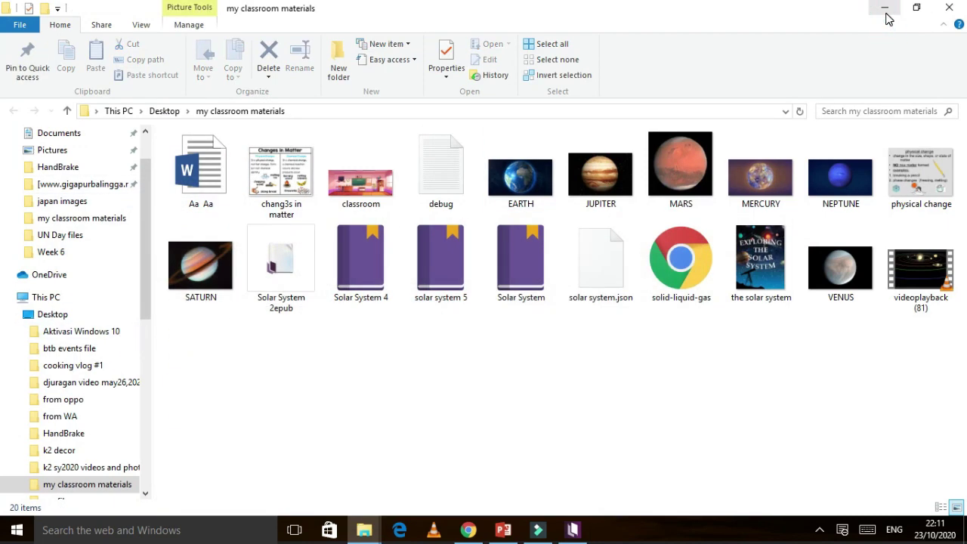
pyautogui.click(886, 9)
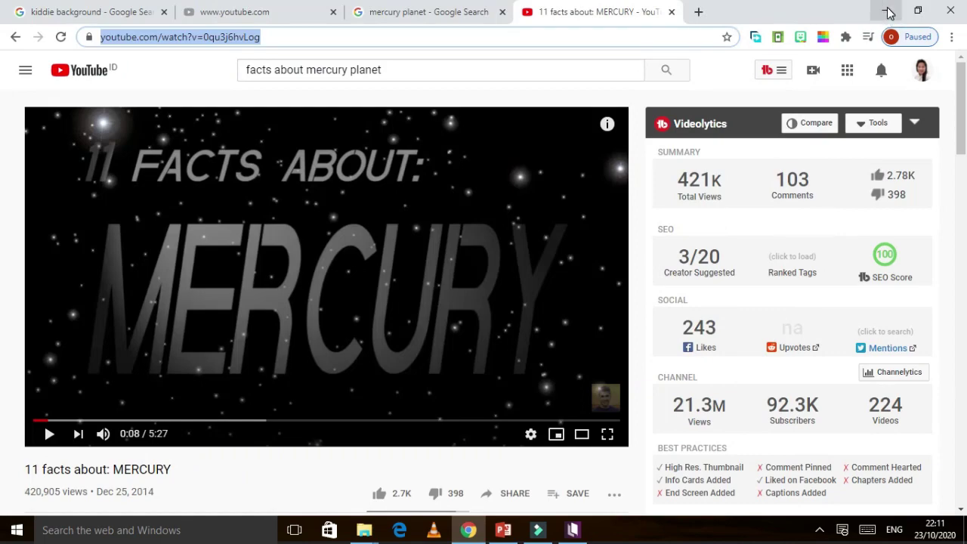
pyautogui.click(887, 12)
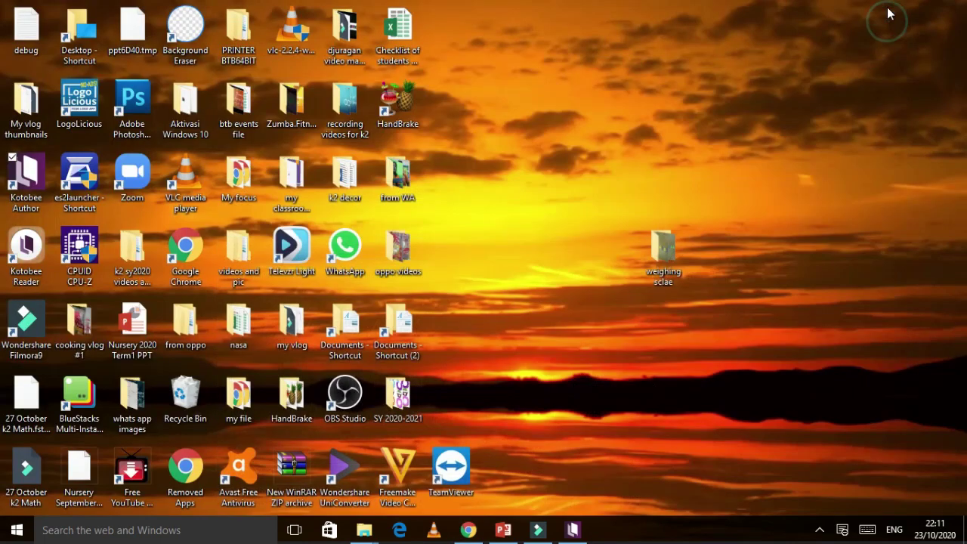
pyautogui.doubleClick(23, 248)
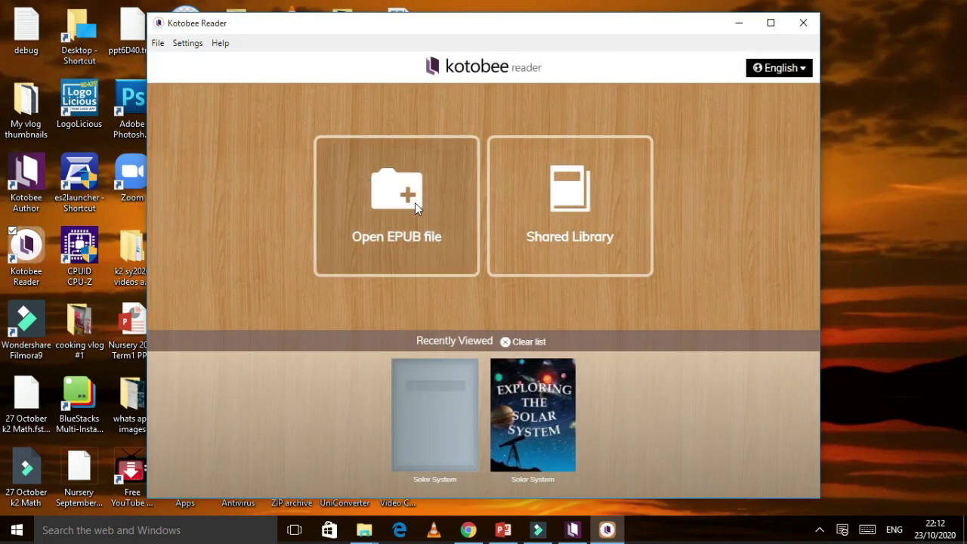
# Try to open the "Solar System" EPUB file from the "my classroom materials" folder.
pyautogui.click(415, 202)
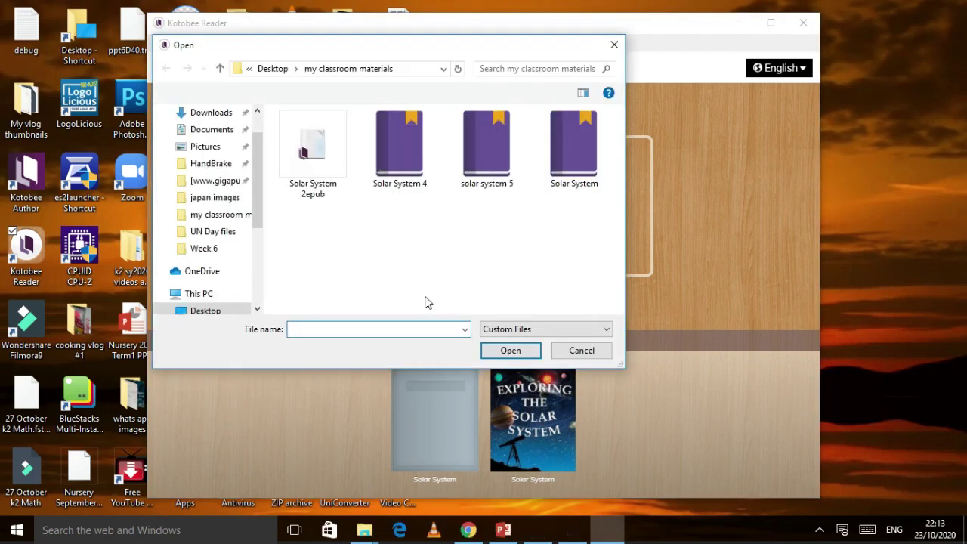
pyautogui.doubleClick(569, 137)
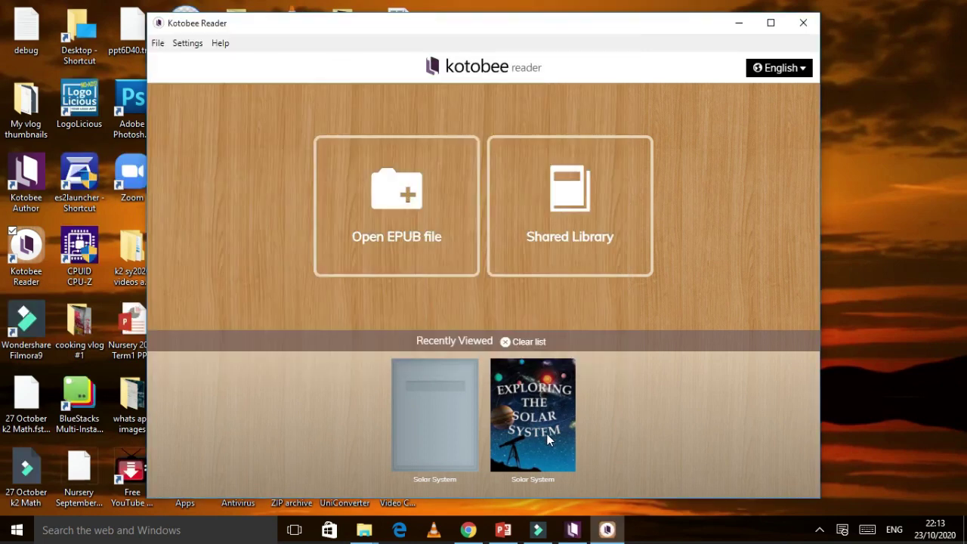